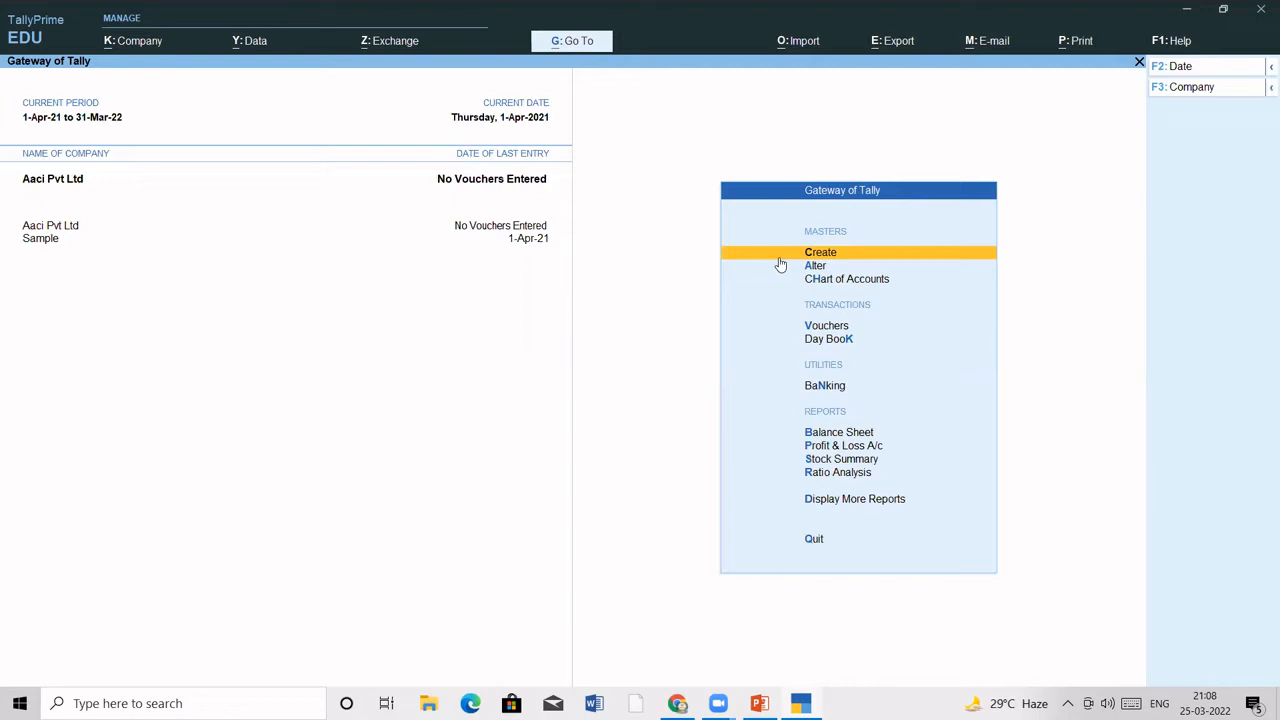
Start a new ledger named Capital Reserve and place it under the Reserves & Surplus group
click(780, 258)
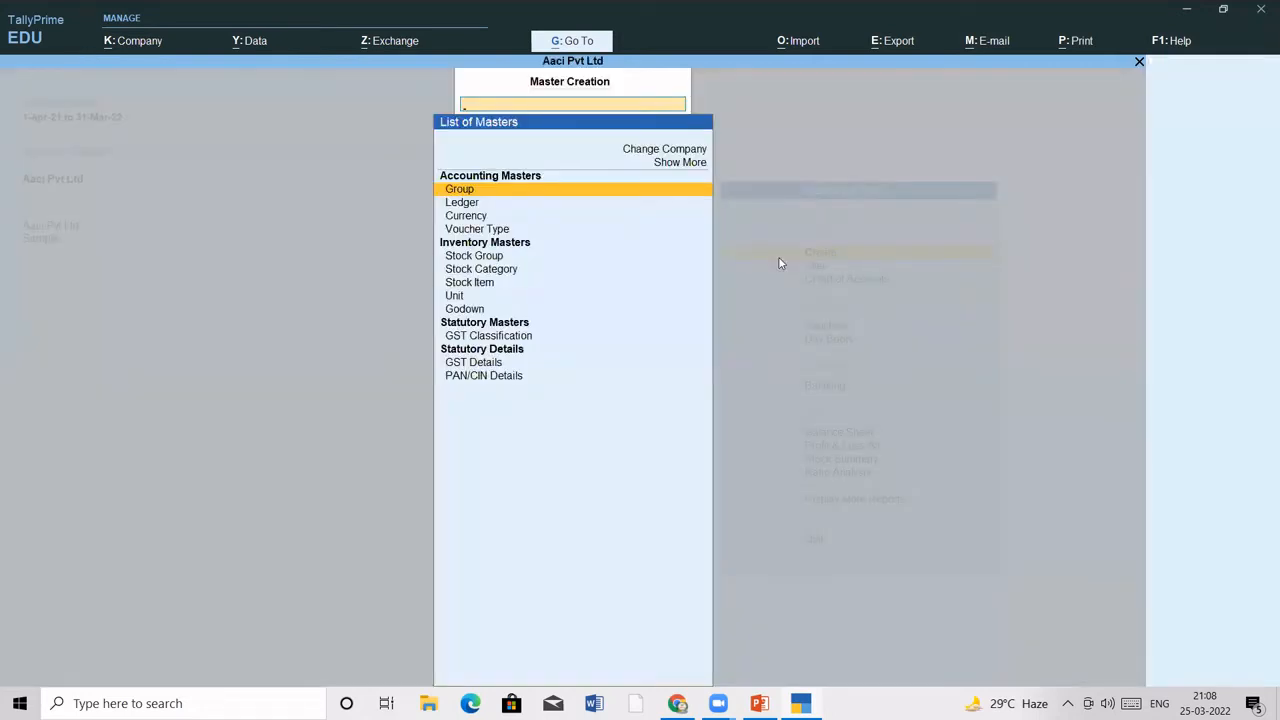
key(Down)
key(Return)
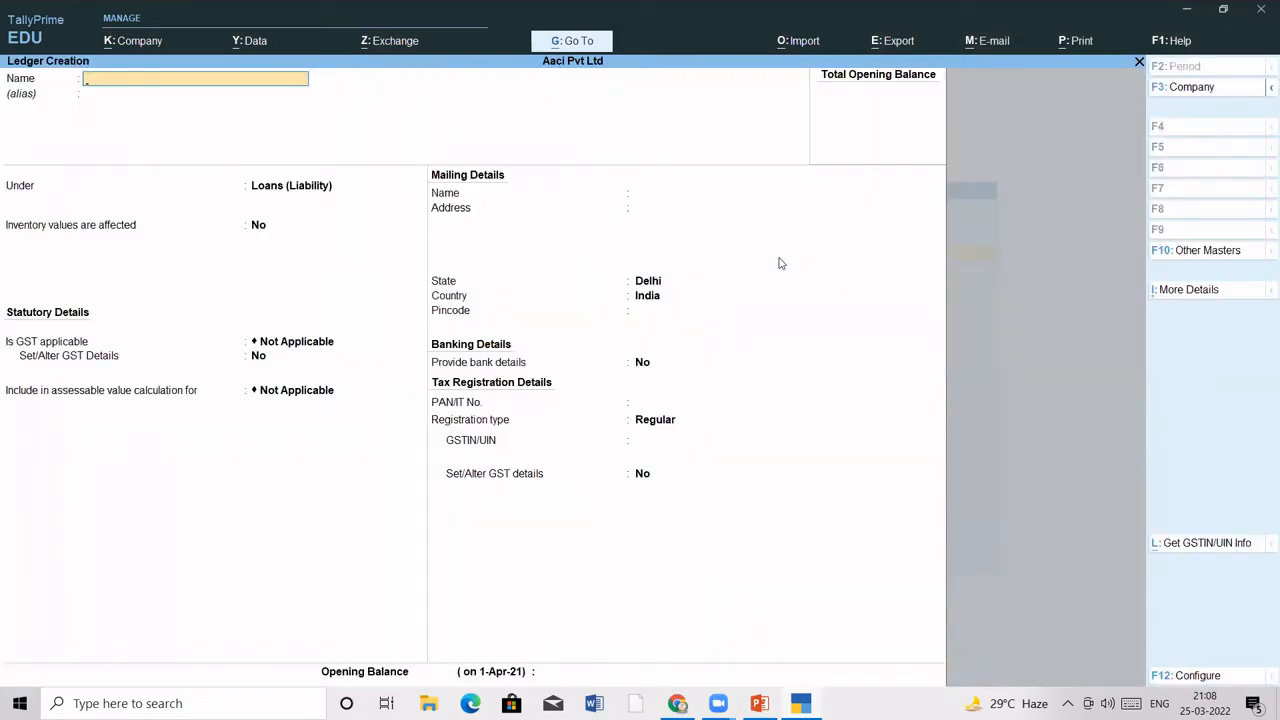
text(Capital Reserve)
key(Return)
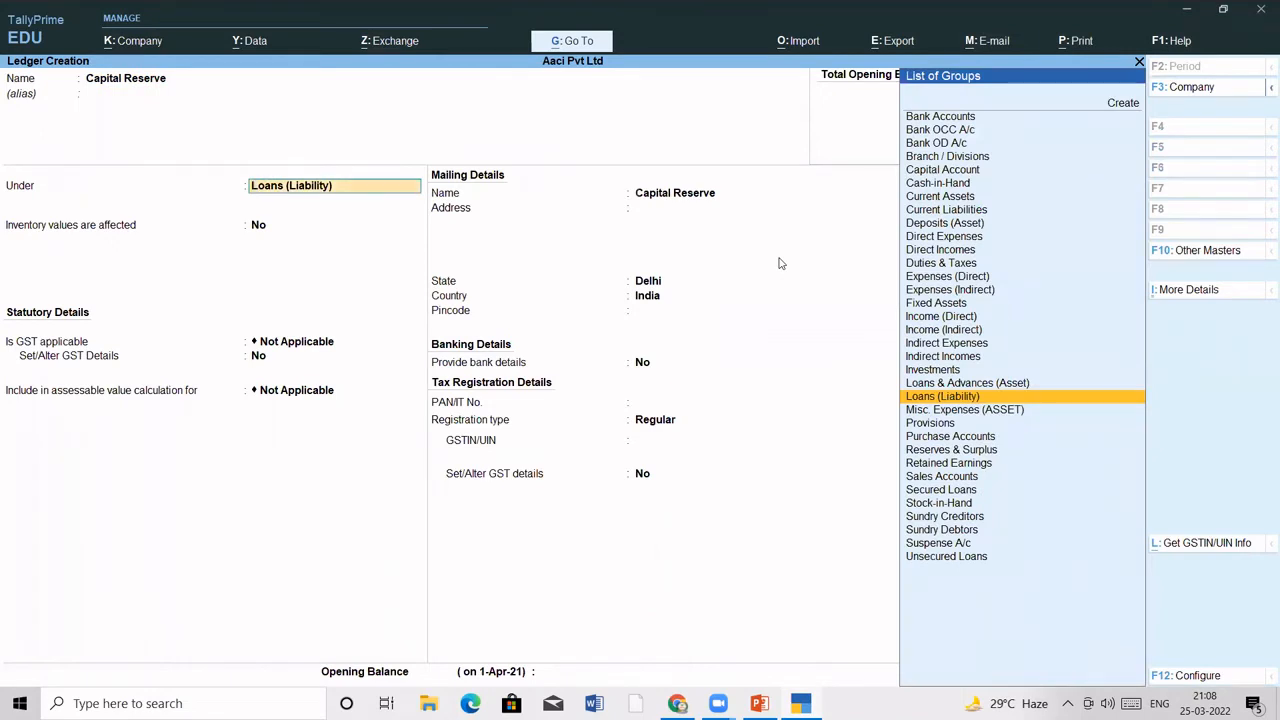
text(Res)
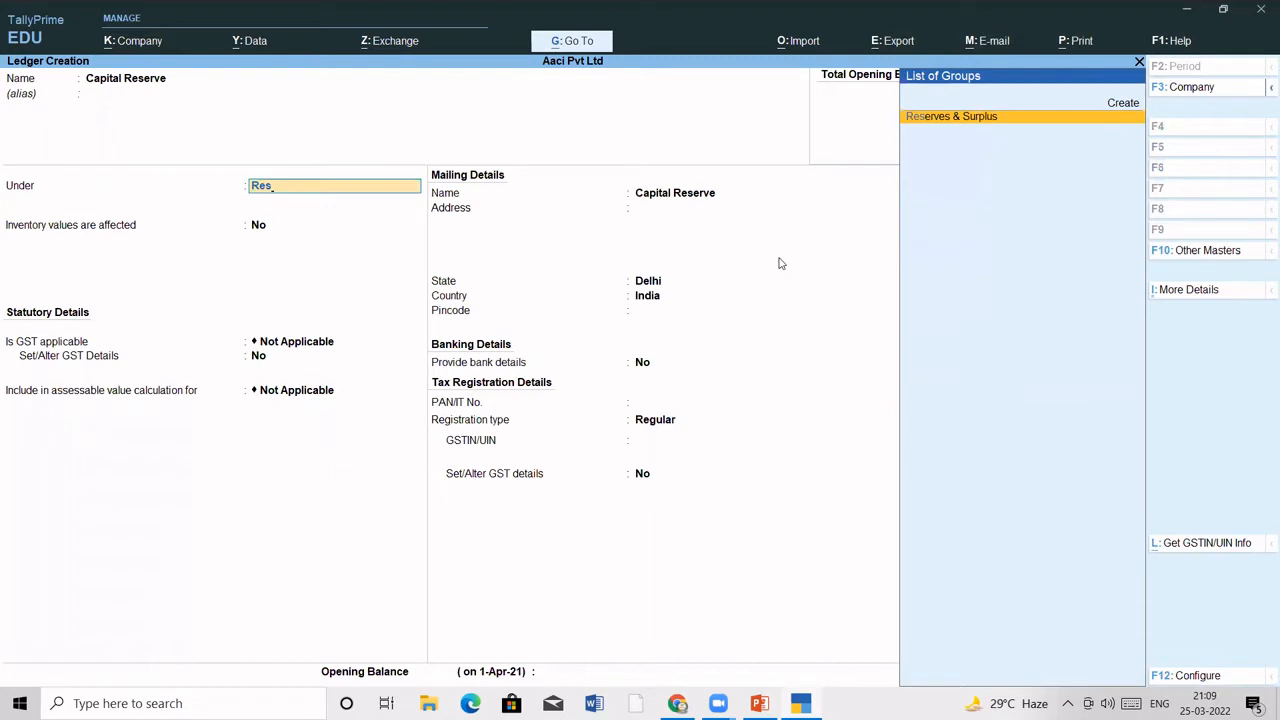
key(Return)
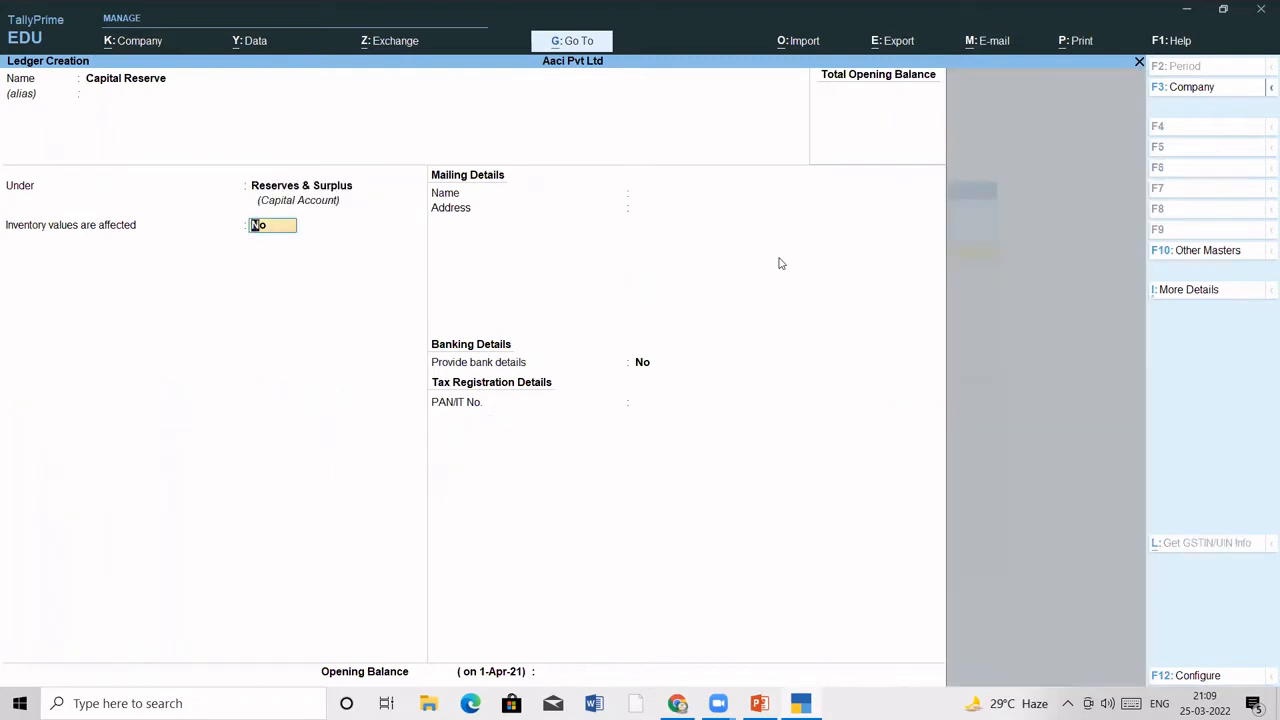
Give the Capital Reserve ledger an opening balance of 2,50,000 Cr and save it
key(Return)
key(Return)
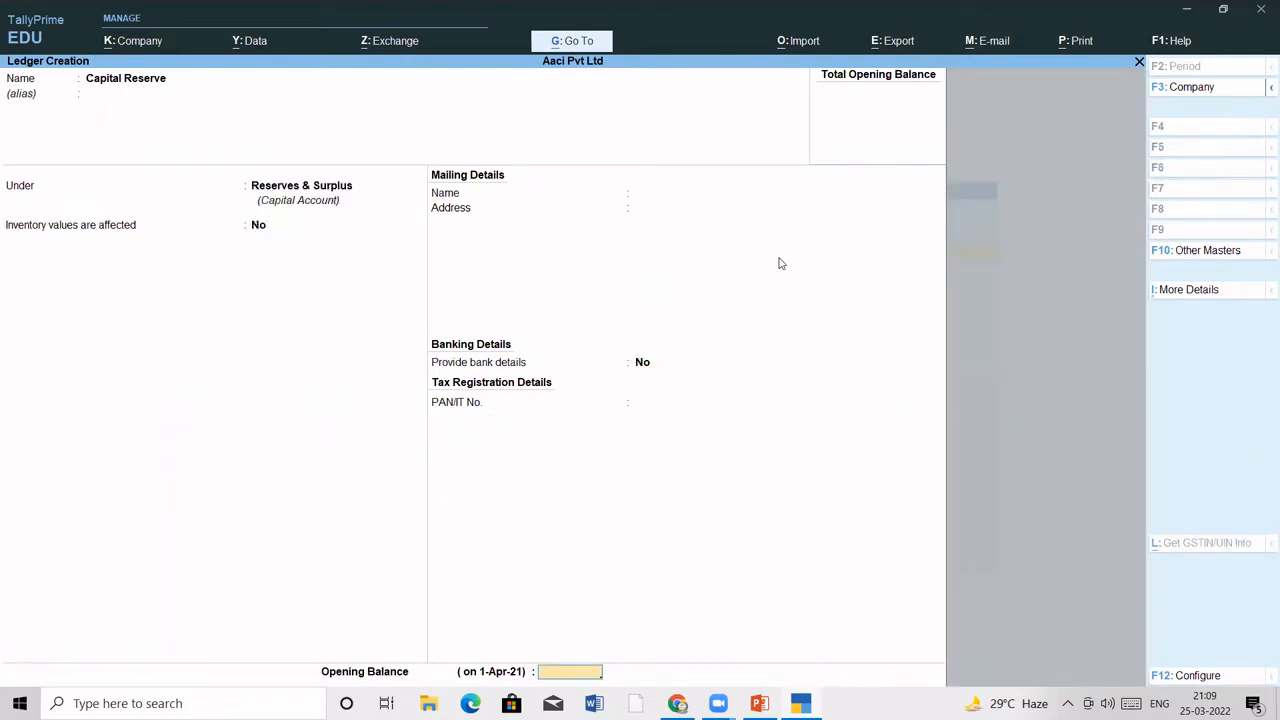
text(250000)
key(Return)
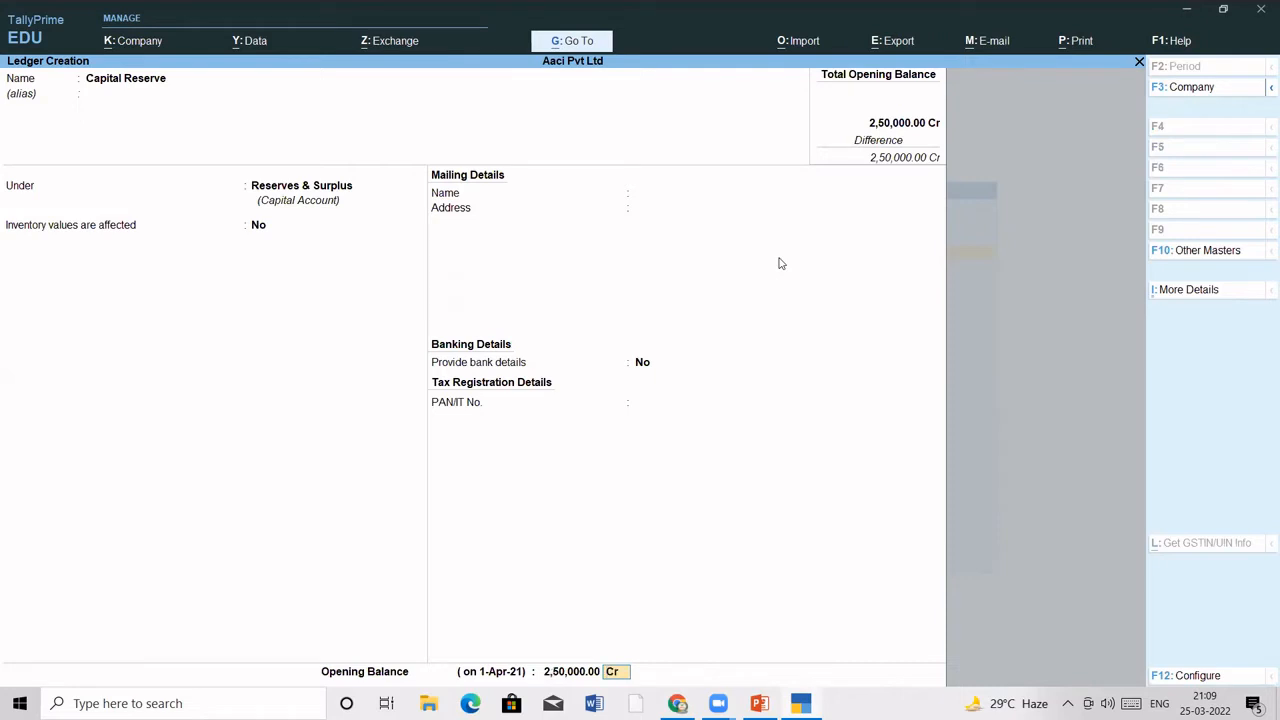
key(Return)
key(Return)
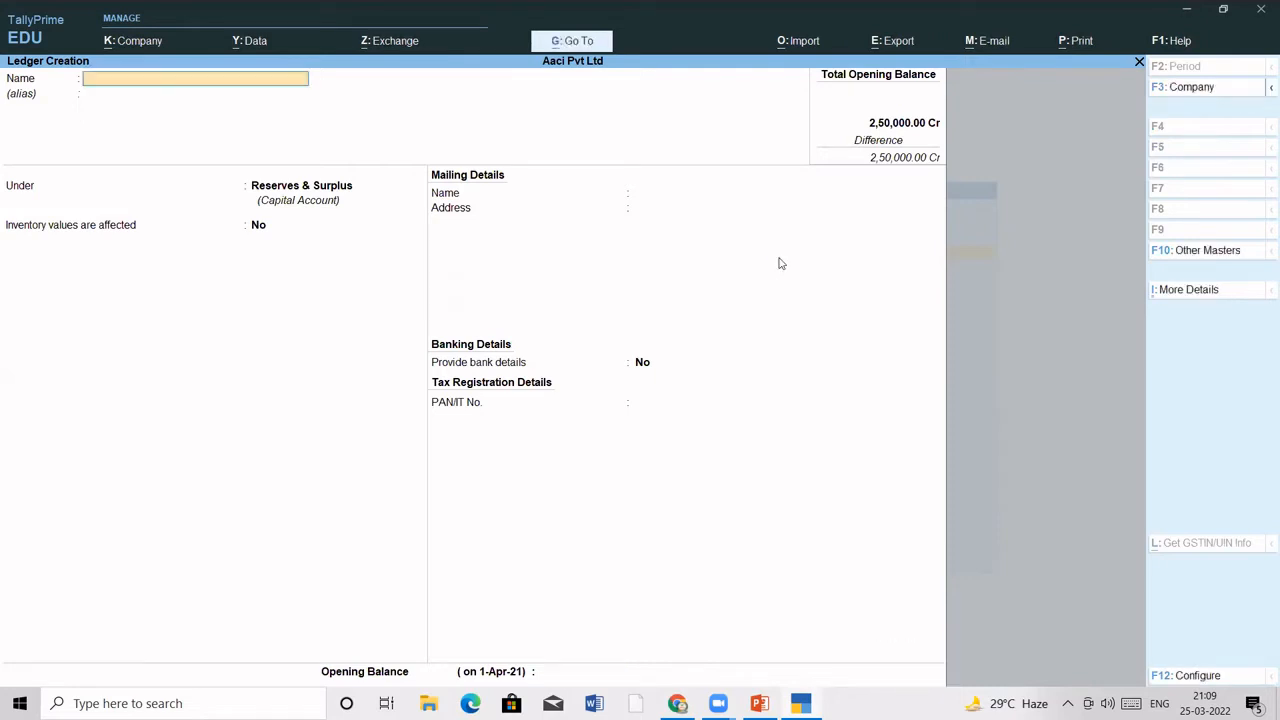
Create a General Reserve ledger under Reserves & Surplus with an opening balance of 2,50,000 Cr
text(General Reserve)
key(Return)
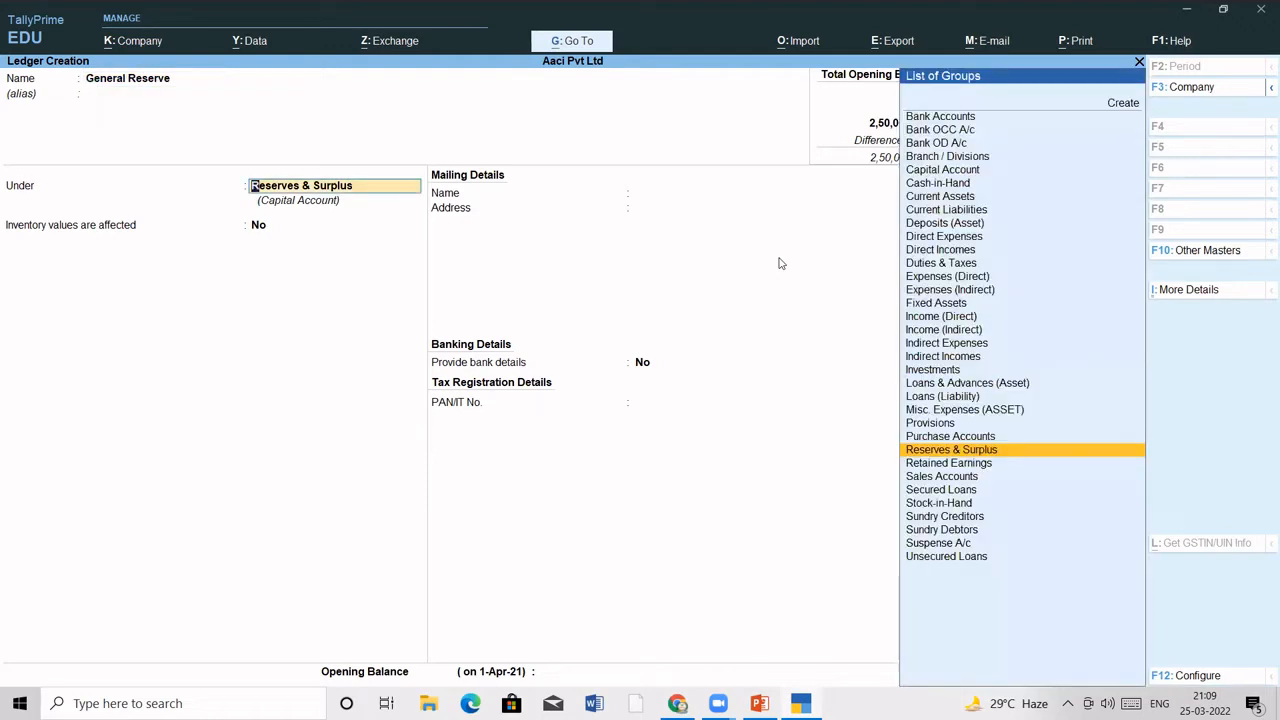
key(Return)
key(Return)
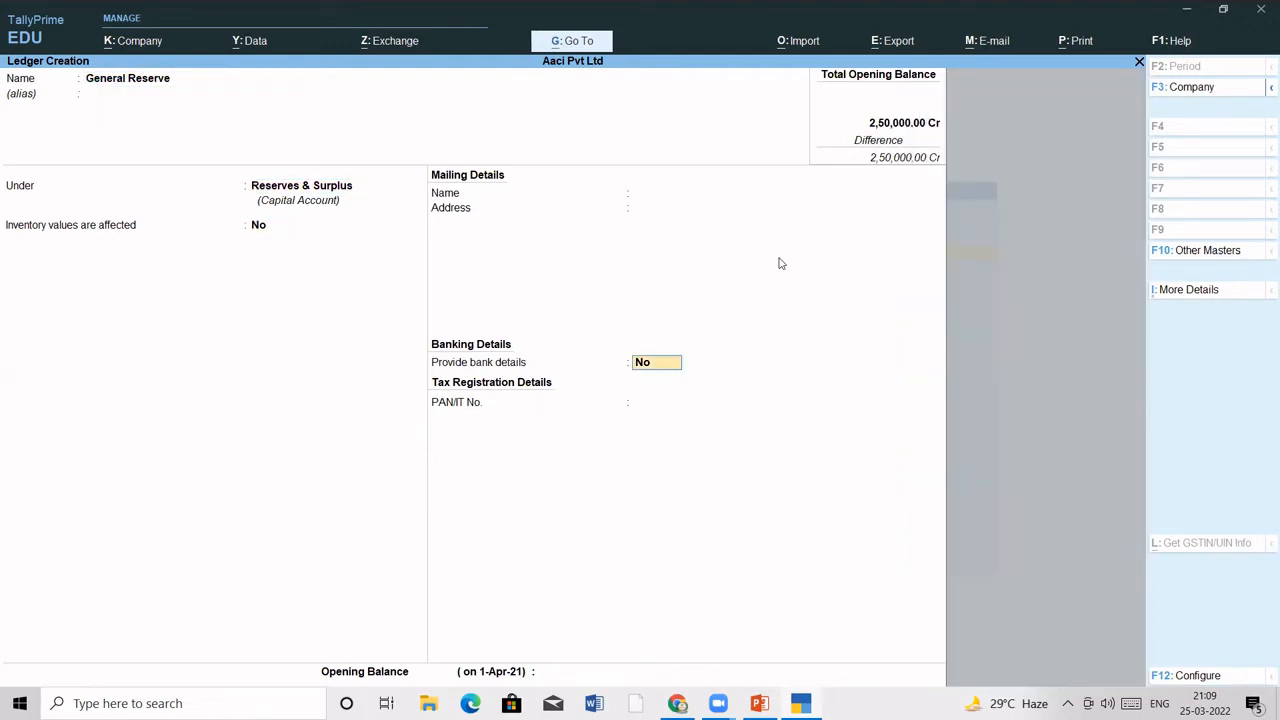
key(Return)
text(250000)
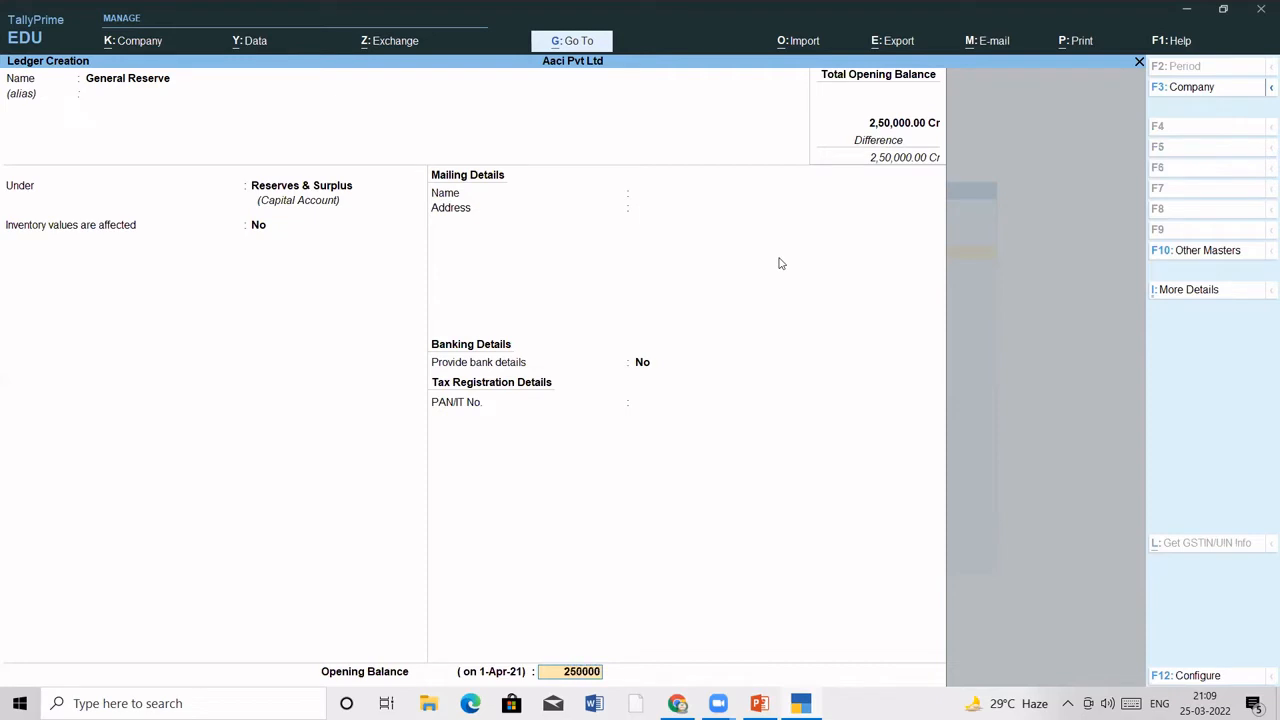
key(Return)
key(Return)
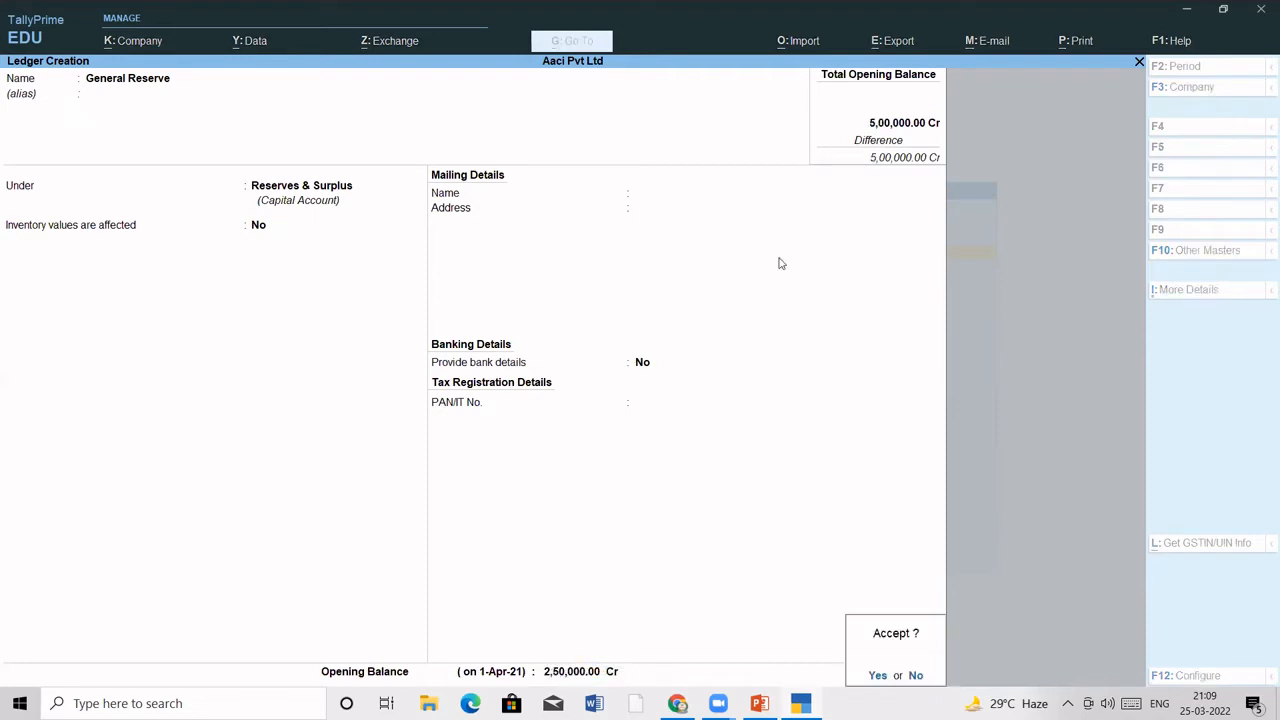
key(Return)
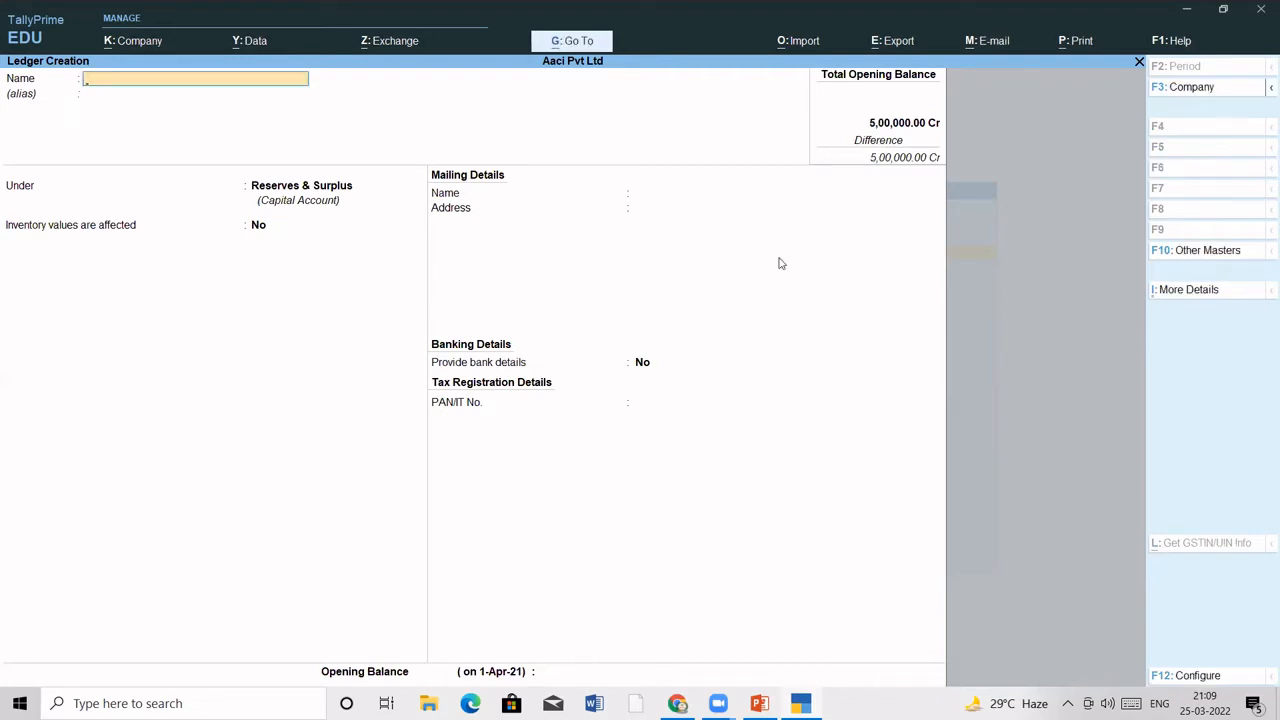
Name the next ledger Proprietor Capital Account and assign it to the Capital Account group
text(P)
text(roprietor capital Accounts)
key(BackSpace)
key(Return)
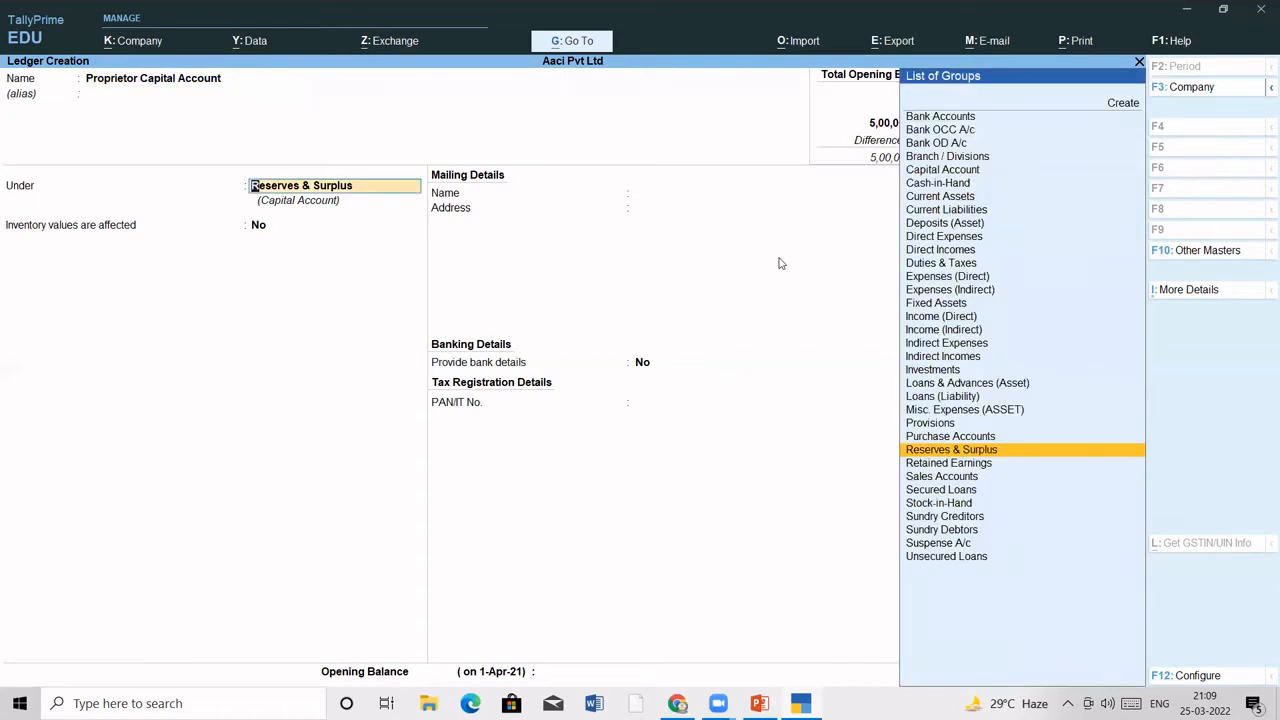
text(Ca)
key(Down)
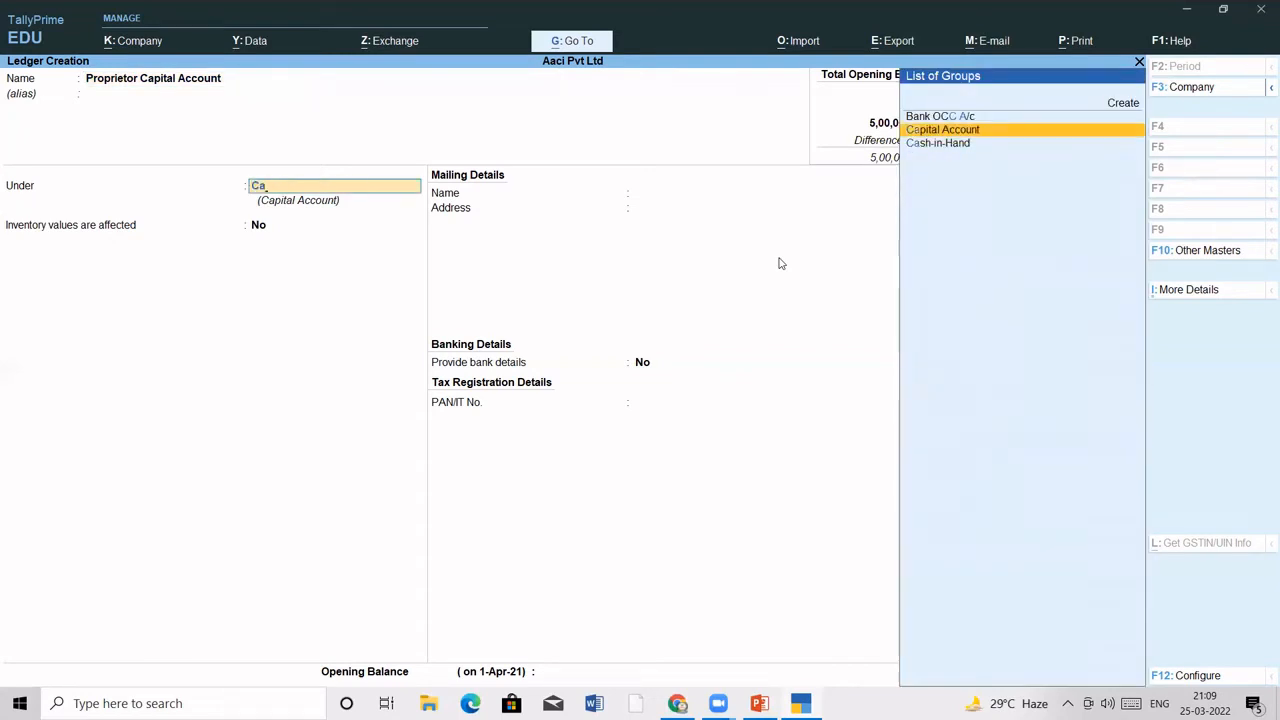
key(Return)
Keep the default mailing and tax details, enter an opening balance of 20,24,000 Cr, and save the Proprietor Capital Account ledger
key(Return)
key(Return)
key(Return)
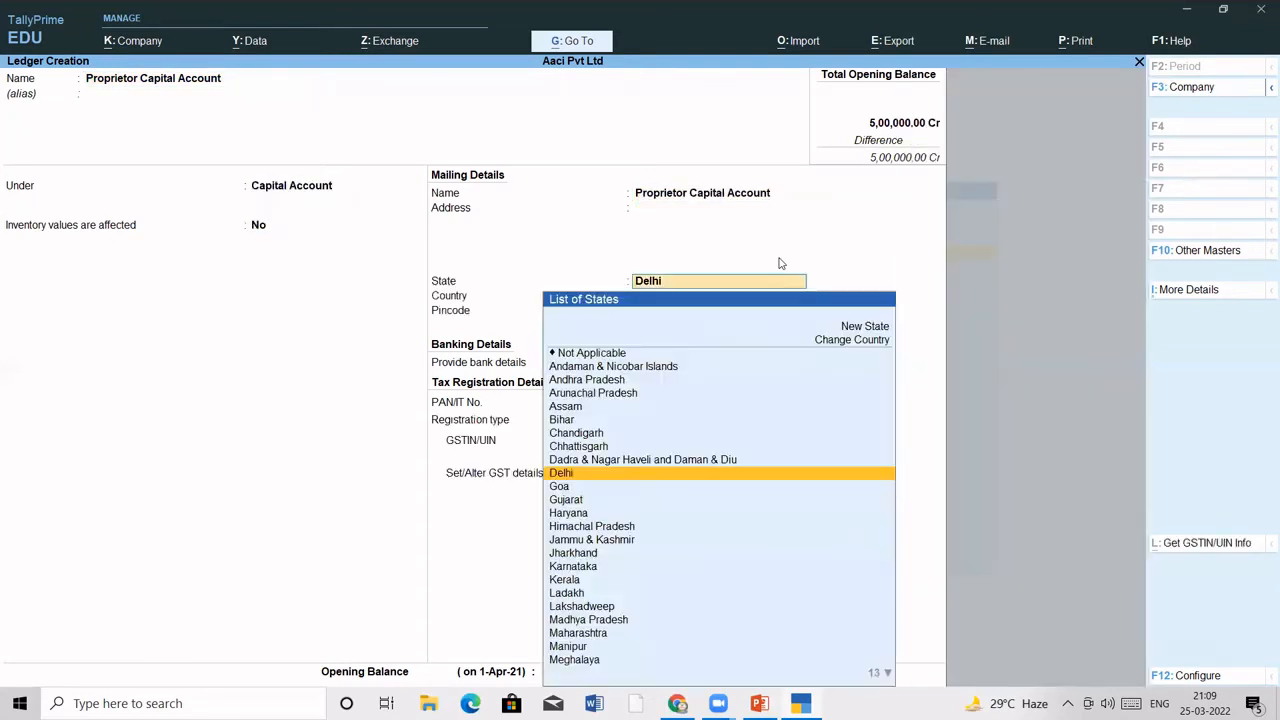
key(Return)
key(Return)
key(Return)
key(Return)
key(Return)
key(Return)
key(Return)
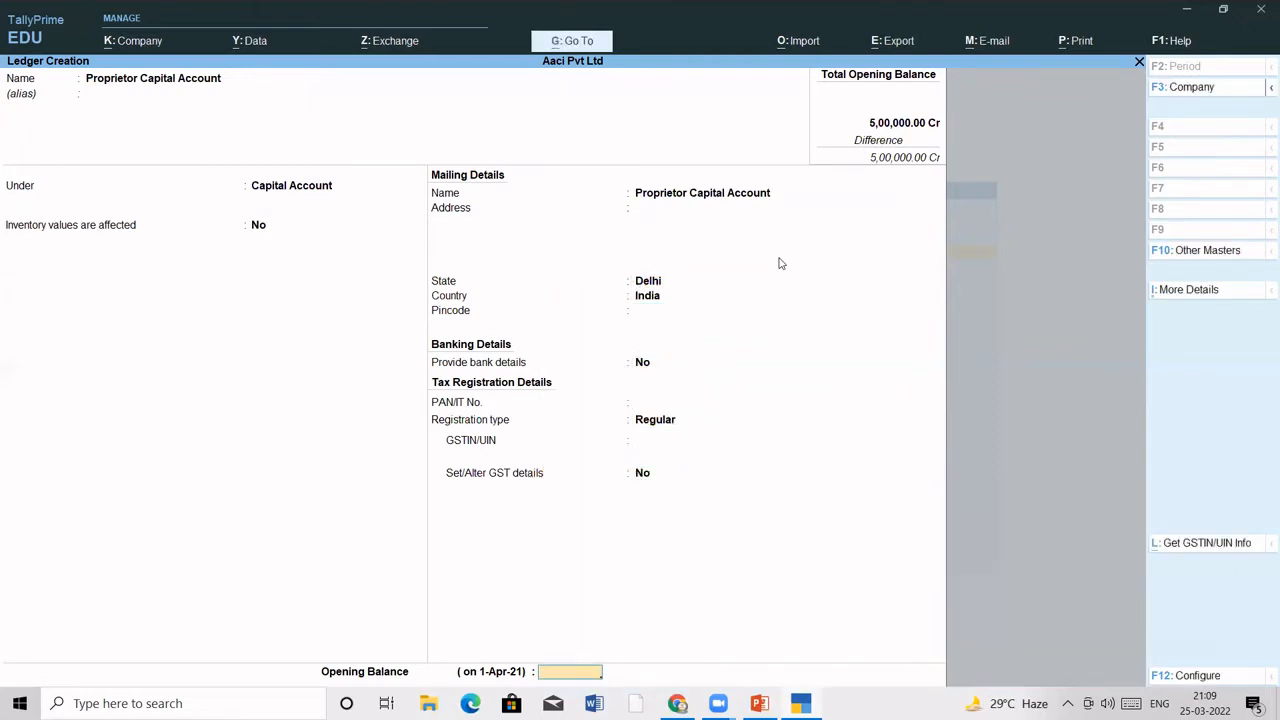
text(2024000)
key(Return)
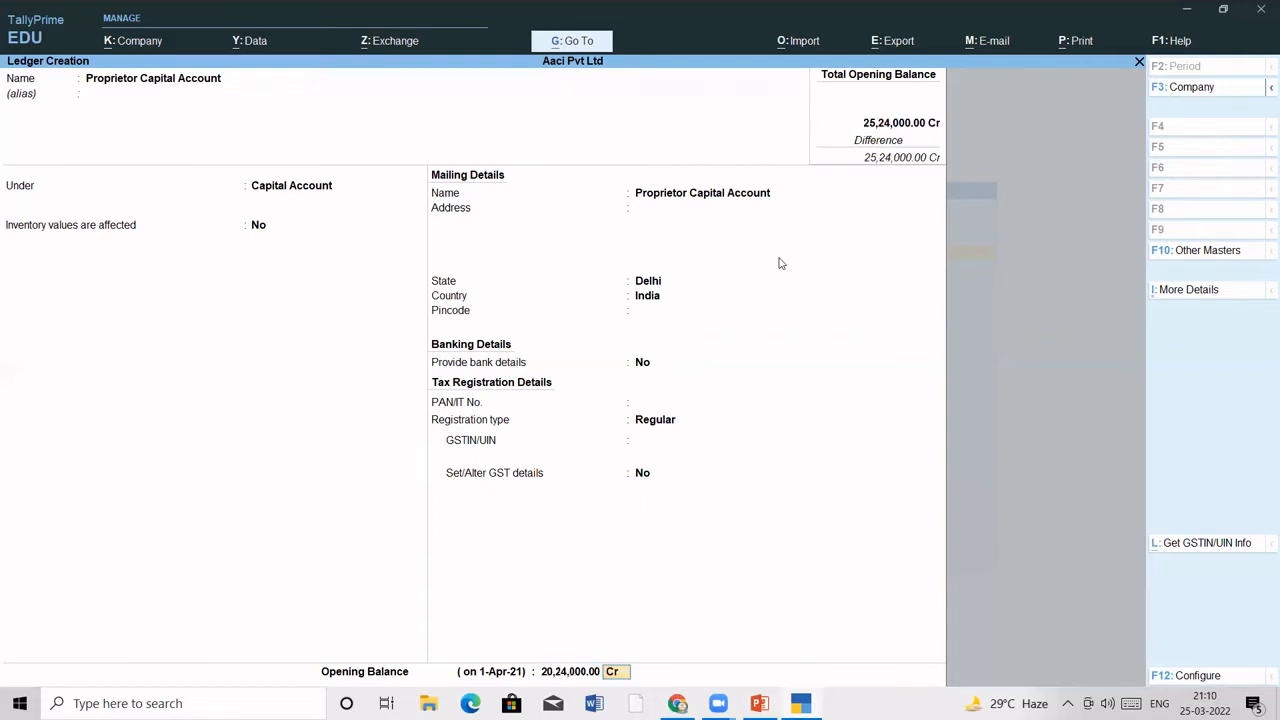
key(Return)
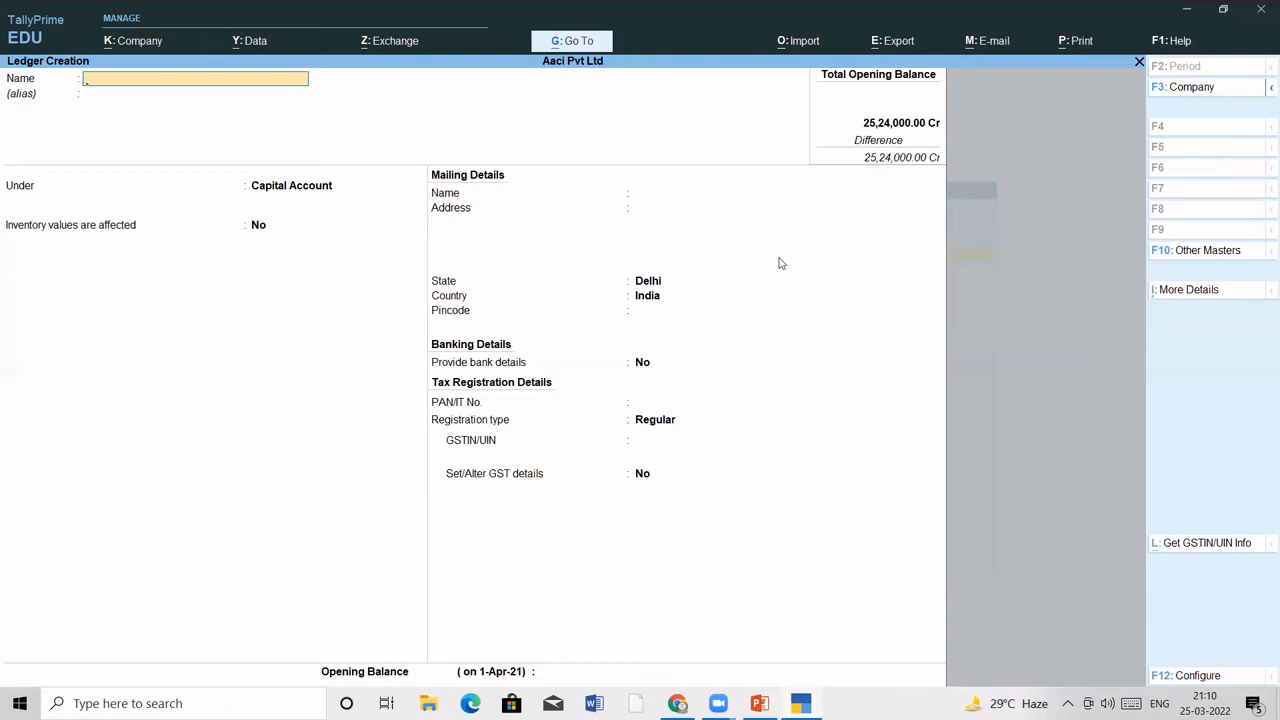
Name the next ledger Loan From Hdfc Bank and assign it to the Secured Loans group
text(Loan from Hdfc Bab)
key(BackSpace)
text(nk)
key(Return)
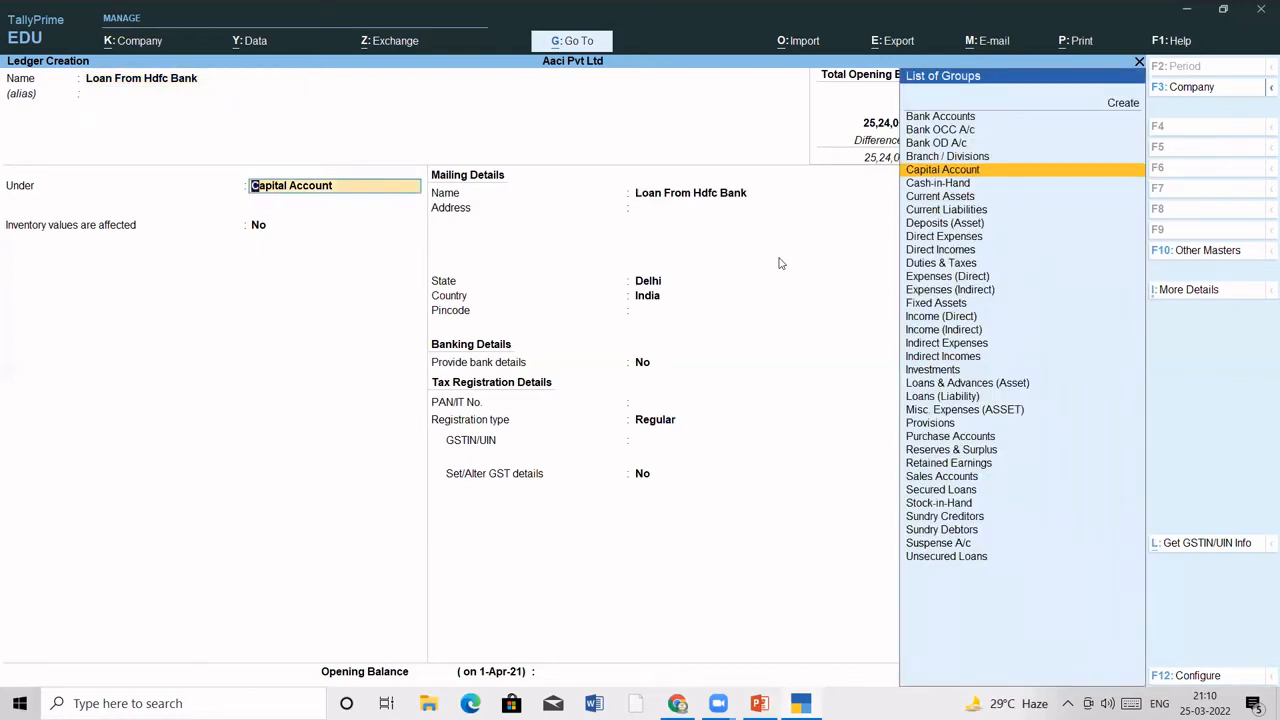
text(Se)
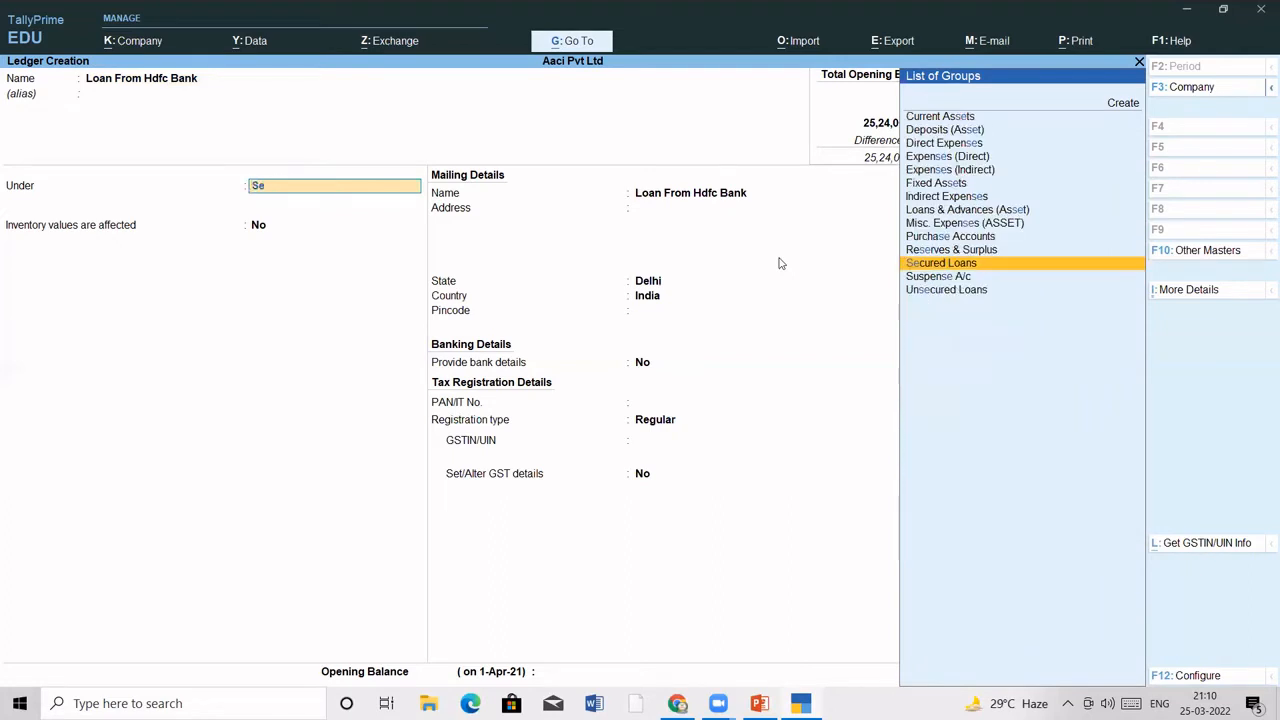
key(Return)
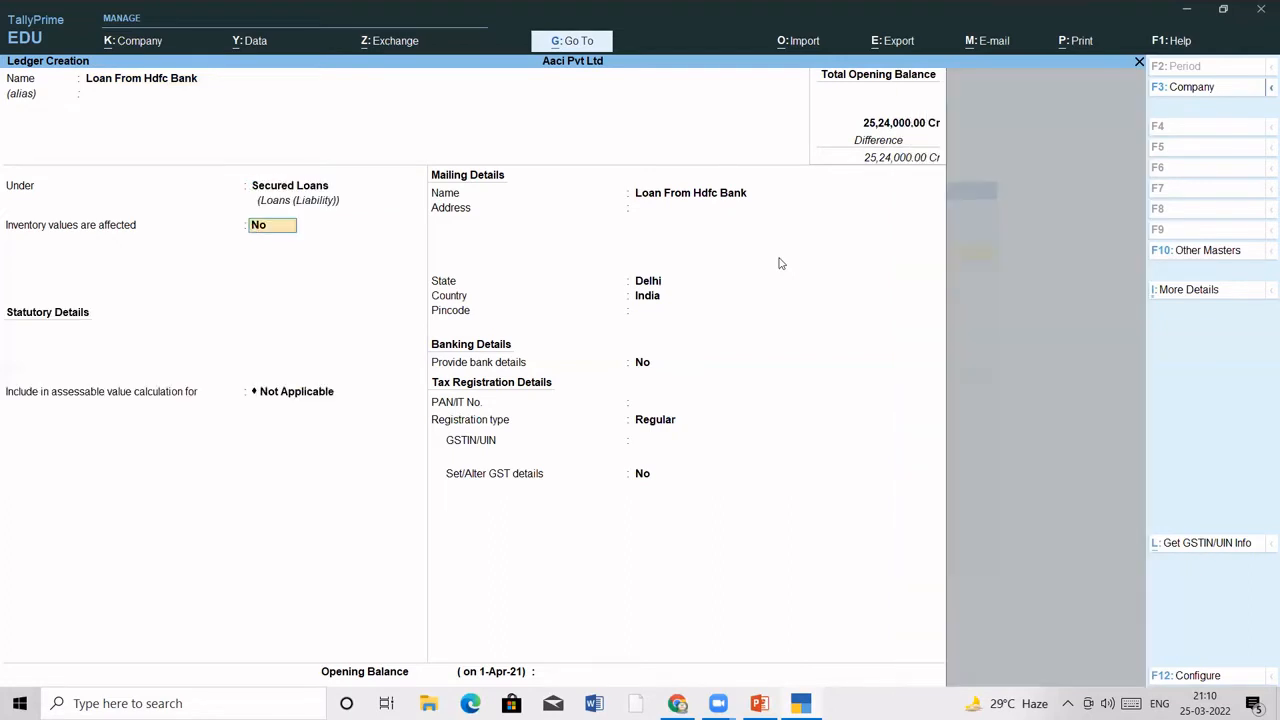
Keep the loan ledger's default details, set its opening balance to 25,50,000 Cr, and save it
key(Return)
key(Return)
key(Return)
key(Return)
key(Return)
key(Return)
key(Return)
key(Return)
key(Return)
key(Return)
key(Return)
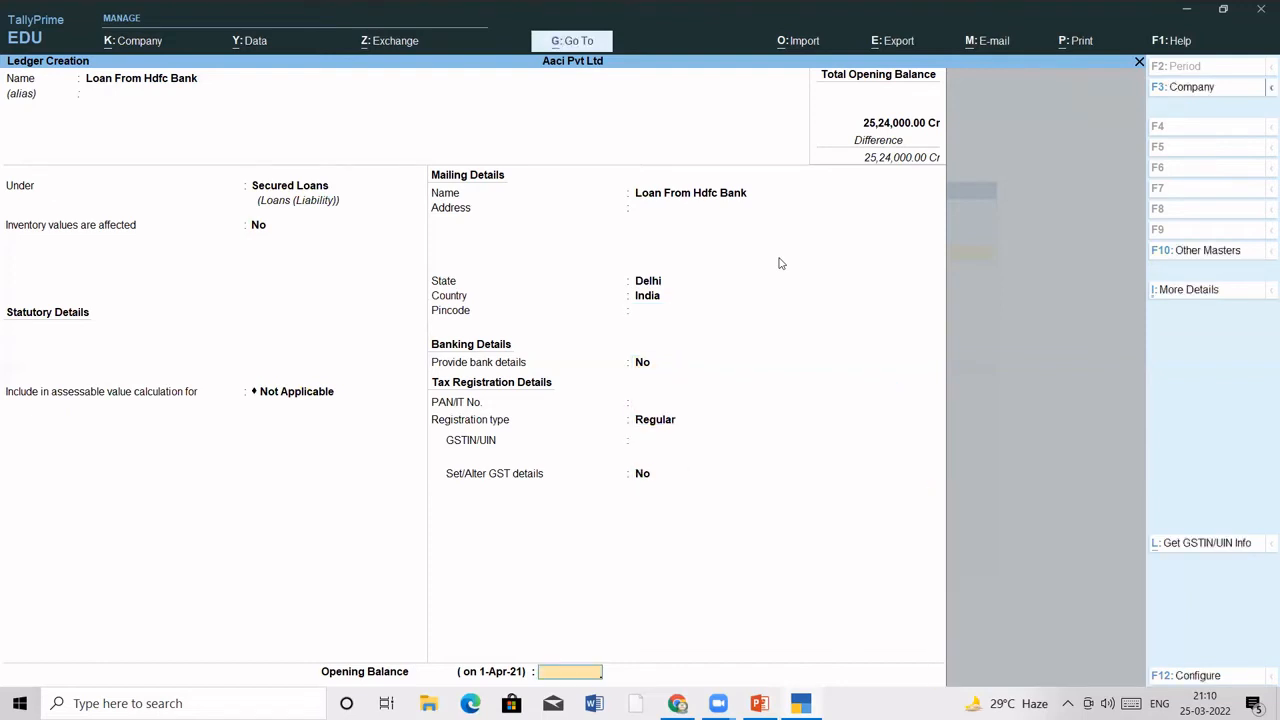
text(2550000)
key(Return)
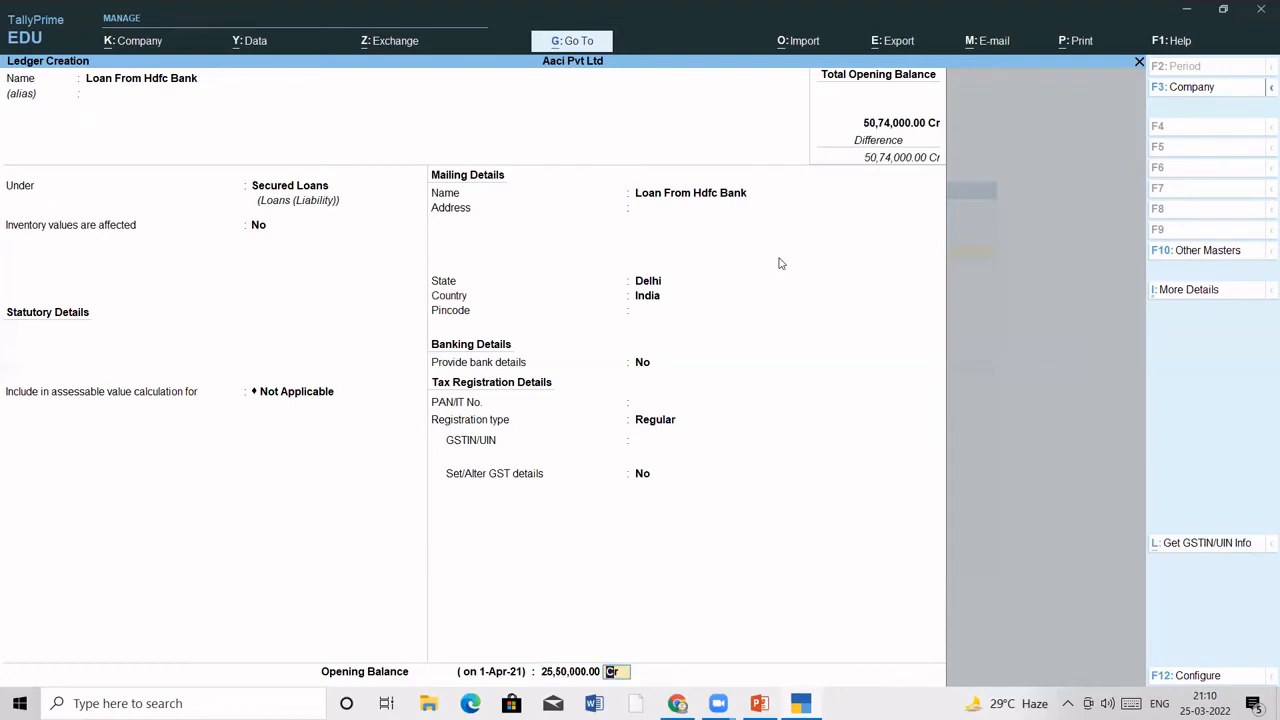
key(Return)
key(Return)
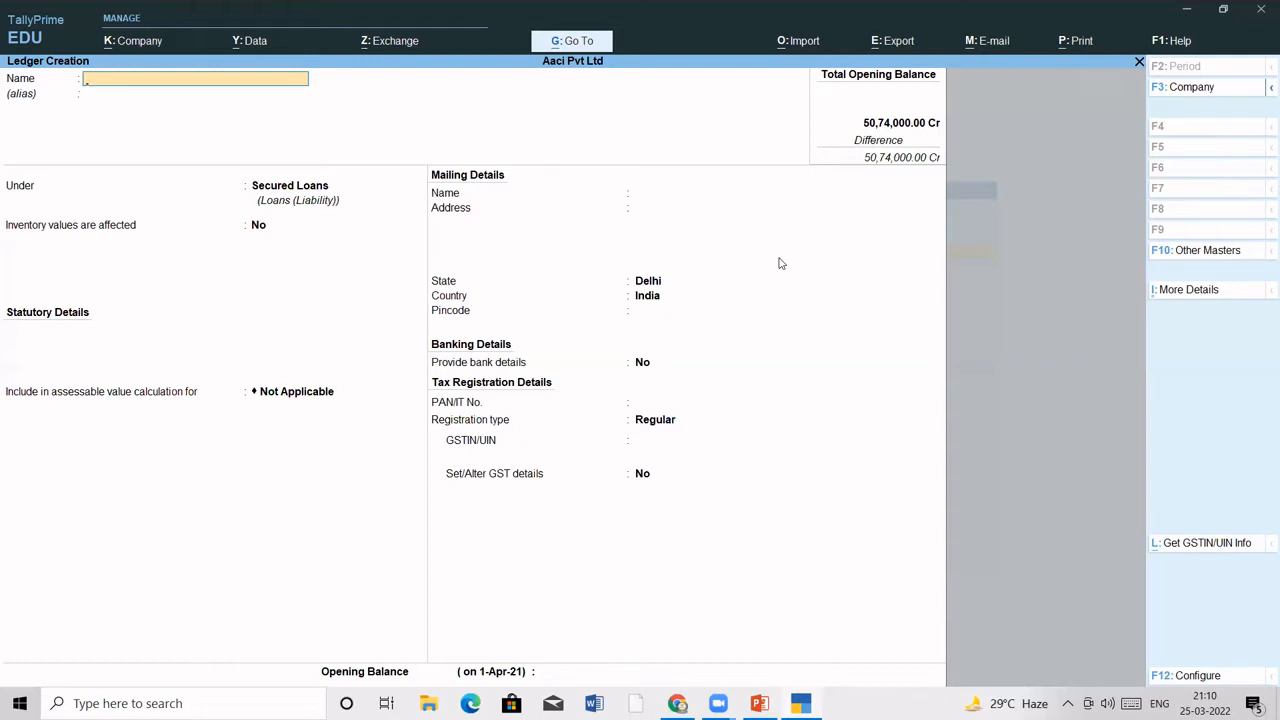
Name the next ledger Computer Iit Com and assign it to the Sundry Creditors group
text(Computer lit com)
key(Return)
key(Return)
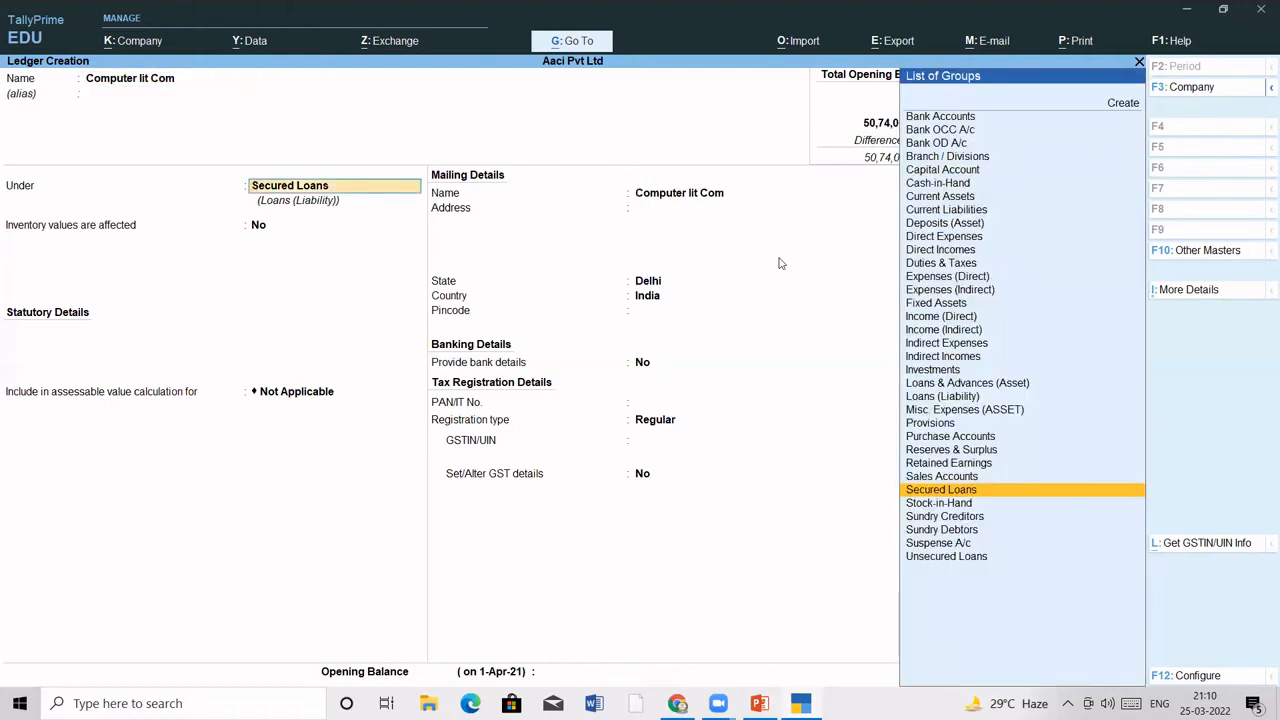
text(Sun)
key(Down)
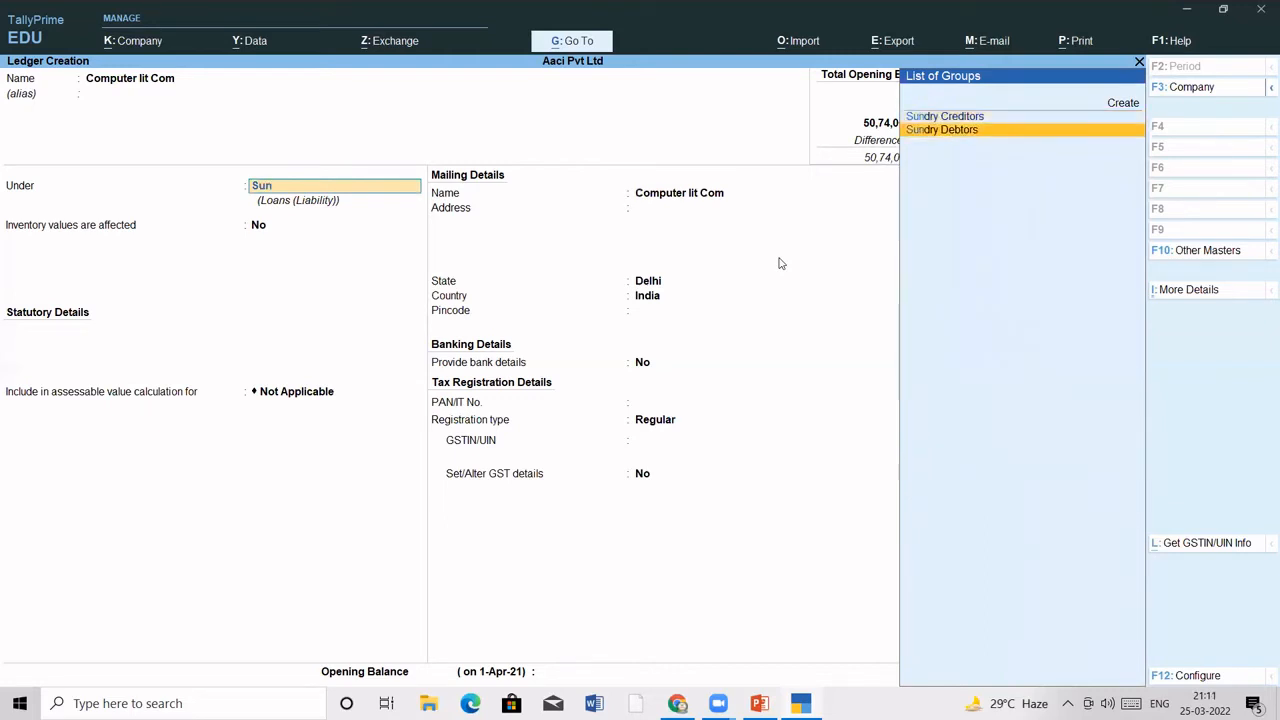
key(Up)
key(Return)
Set Maintain balances bill-by-bill to No for the Computer Iit Com ledger
key(Return)
key(Return)
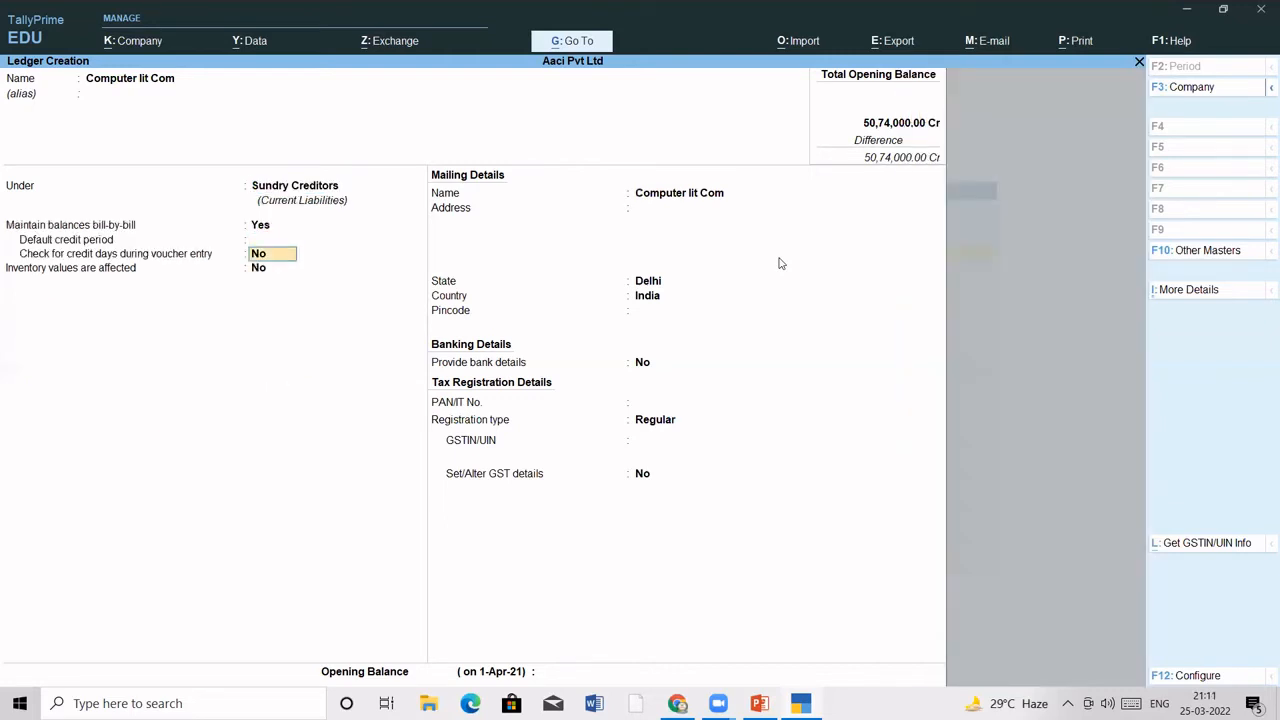
key(Return)
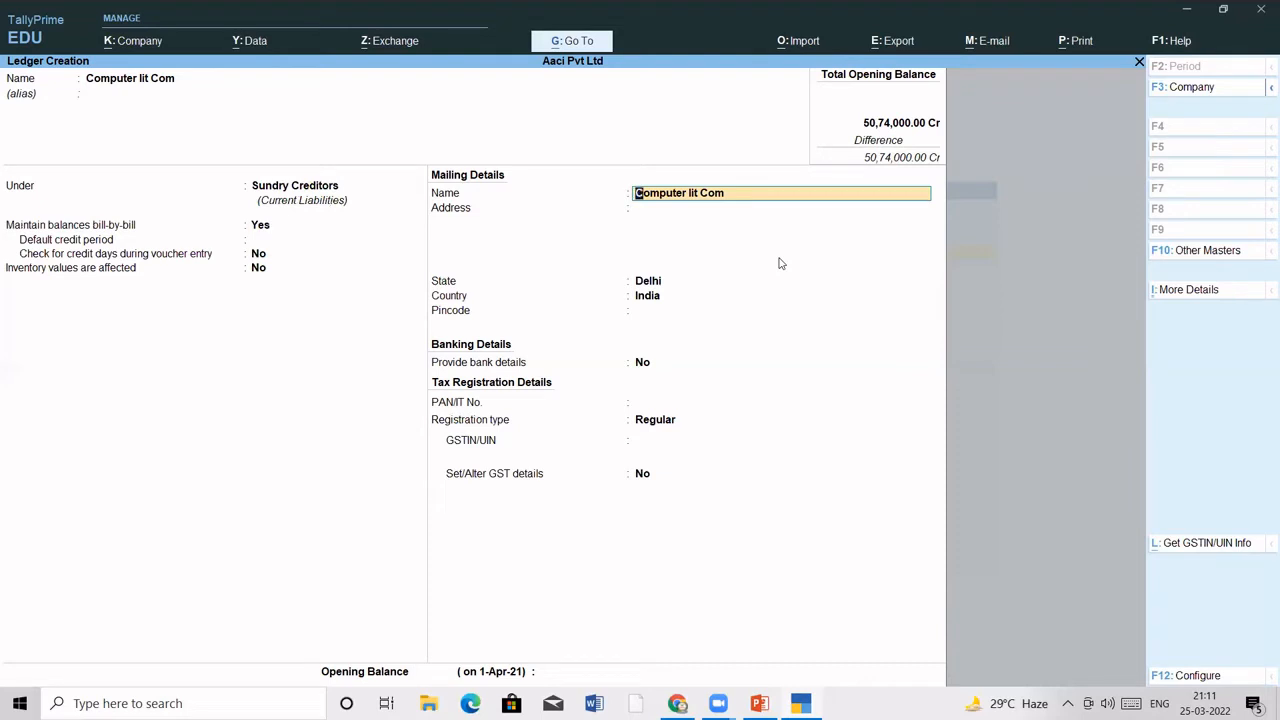
key(BackSpace)
key(BackSpace)
key(BackSpace)
text(n)
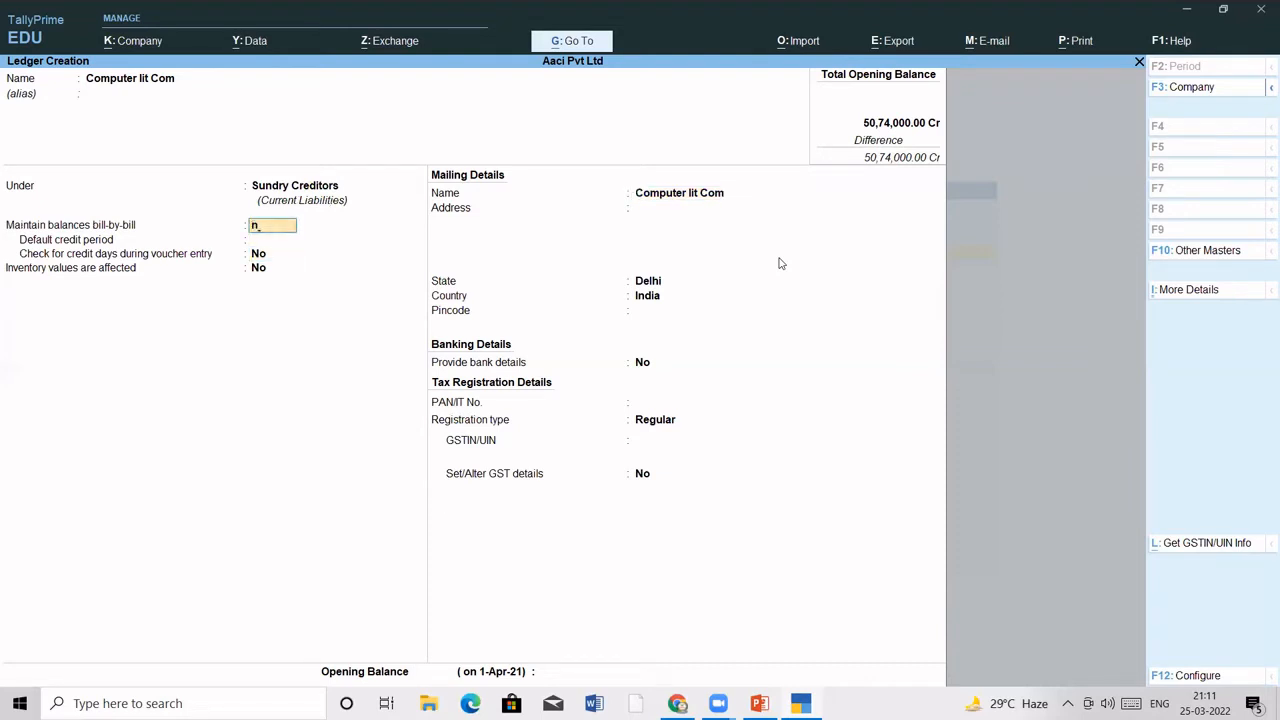
key(Return)
Keep the creditor's default mailing and tax details, enter an opening balance of 70,900 Cr, and save the ledger
key(Return)
key(Return)
key(Return)
key(Return)
key(Return)
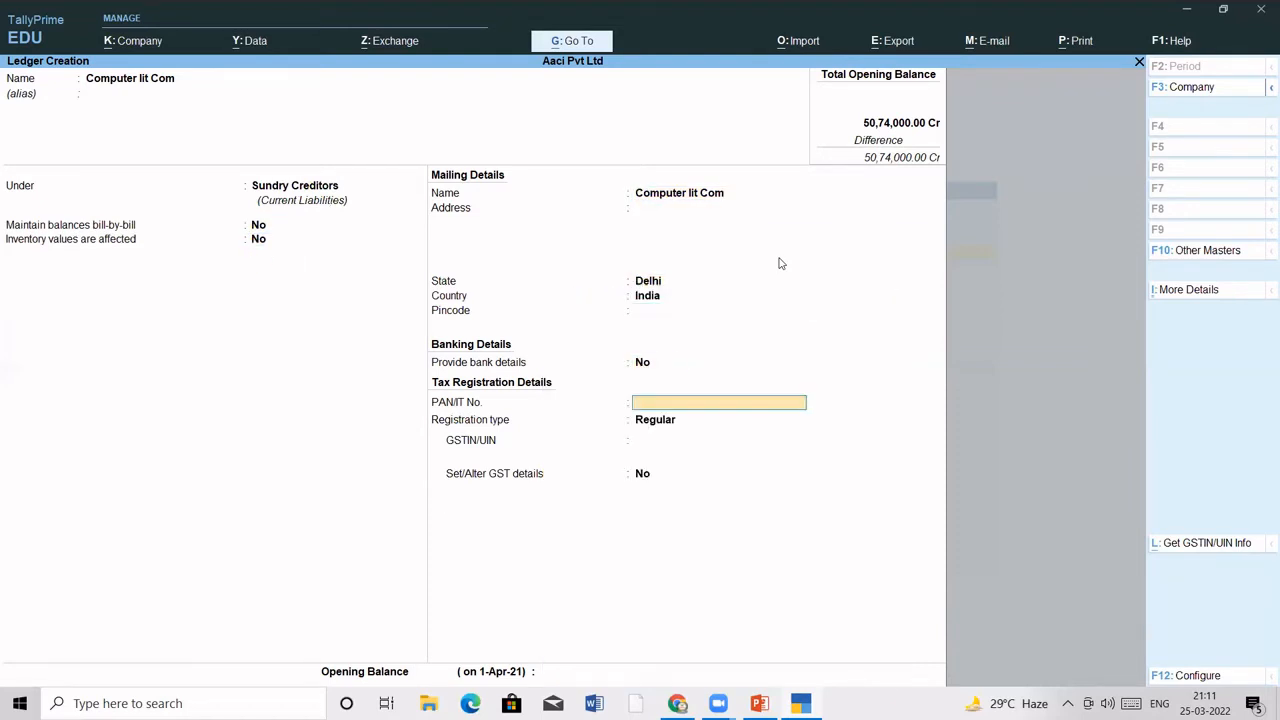
key(Return)
key(Return)
key(Return)
key(Return)
key(Return)
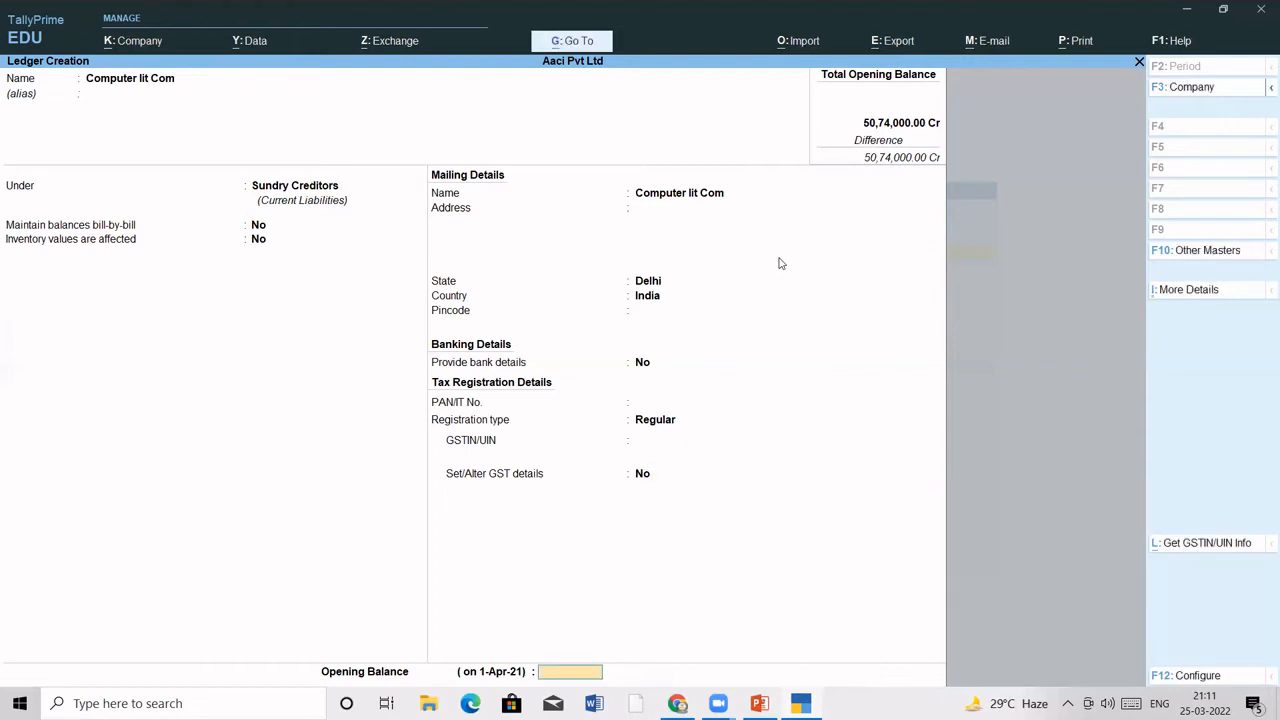
text(70900)
key(Return)
key(Return)
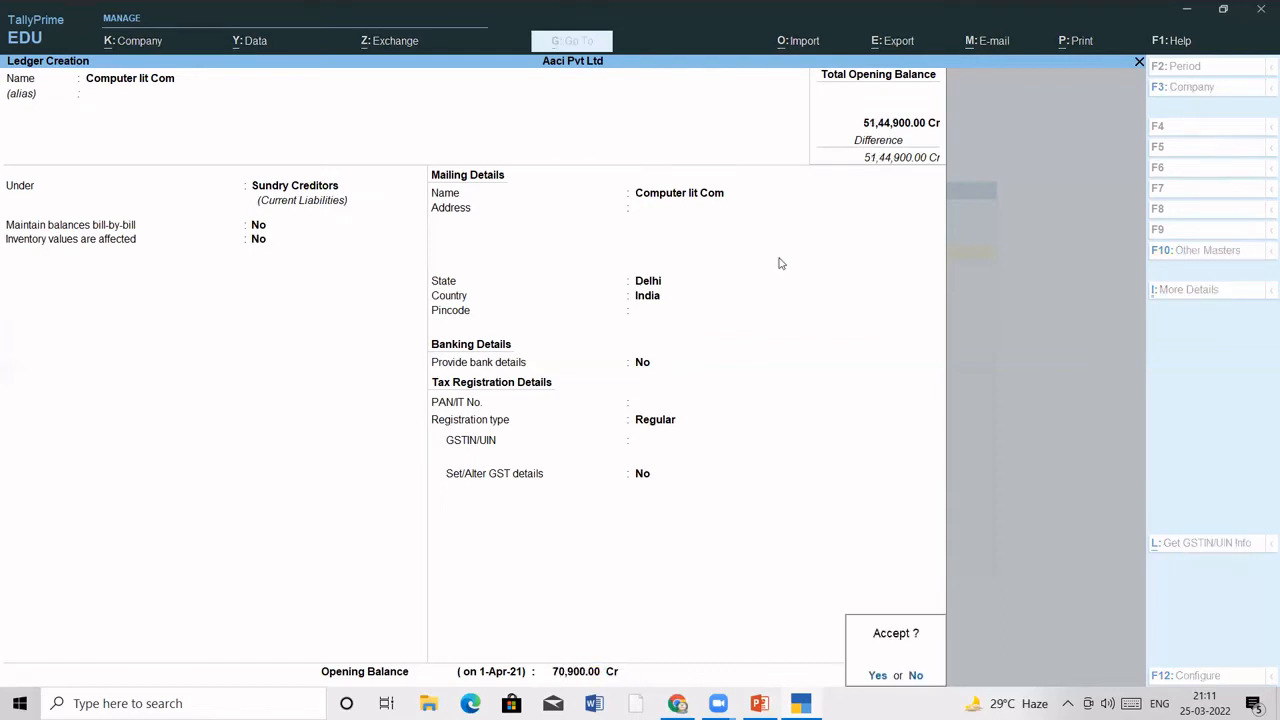
key(Return)
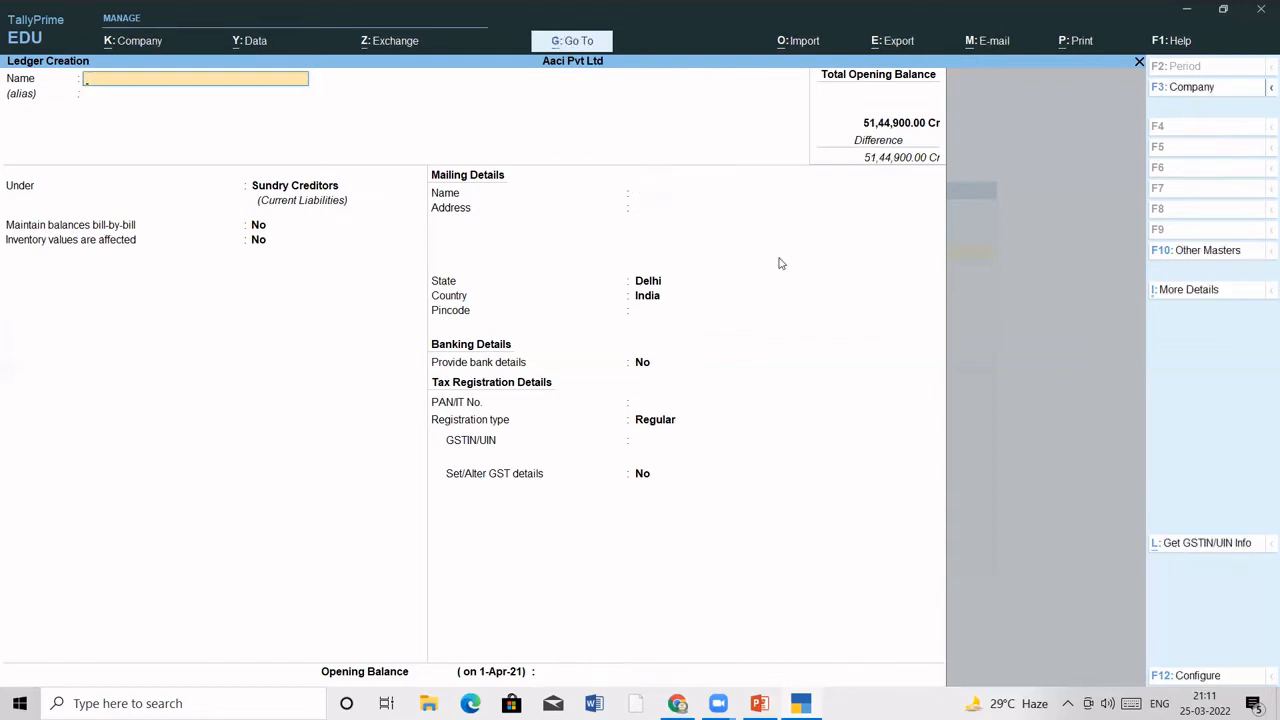
Name the next ledger Varun Com, keep it under Sundry Creditors, and accept its default mailing and tax details
text(Varun Com)
key(Return)
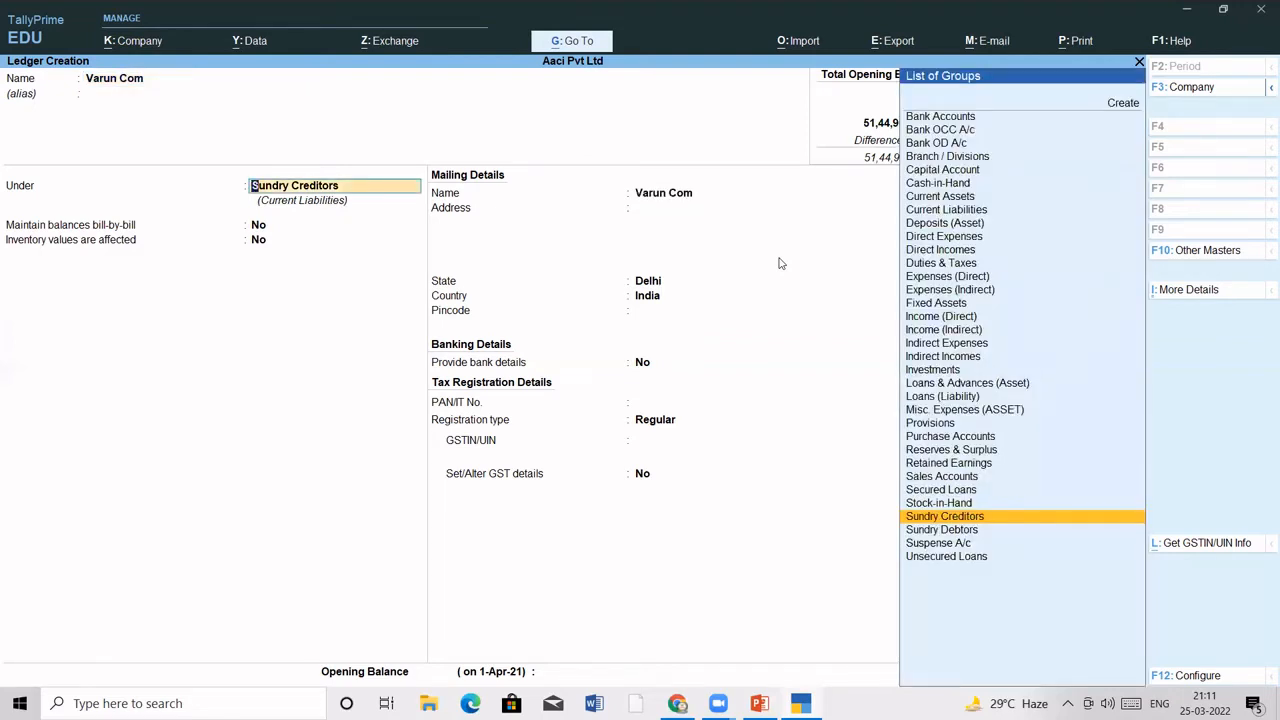
key(Return)
key(Return)
key(Return)
key(Return)
key(Return)
key(Return)
key(Return)
key(Return)
key(Return)
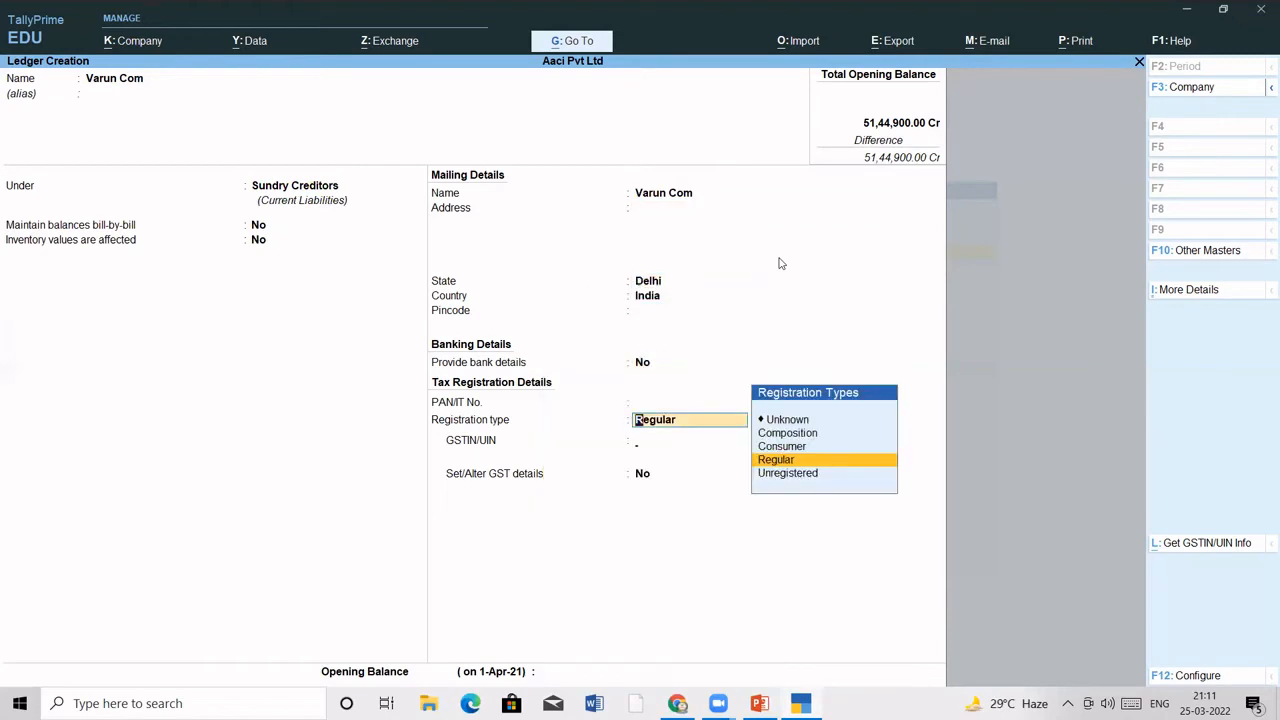
key(Return)
key(Return)
key(Return)
key(Return)
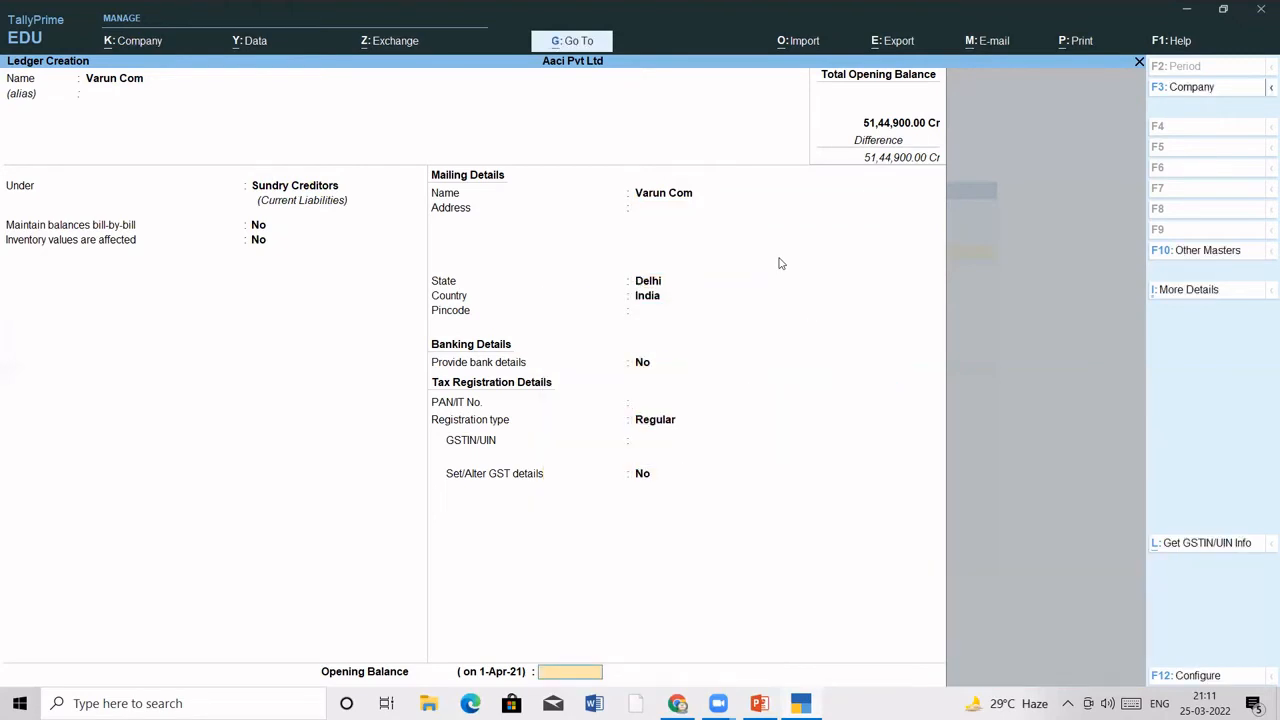
Set the Varun Com ledger's opening balance to 30,840 Cr and save it
text(30,)
text(840)
key(Return)
key(Return)
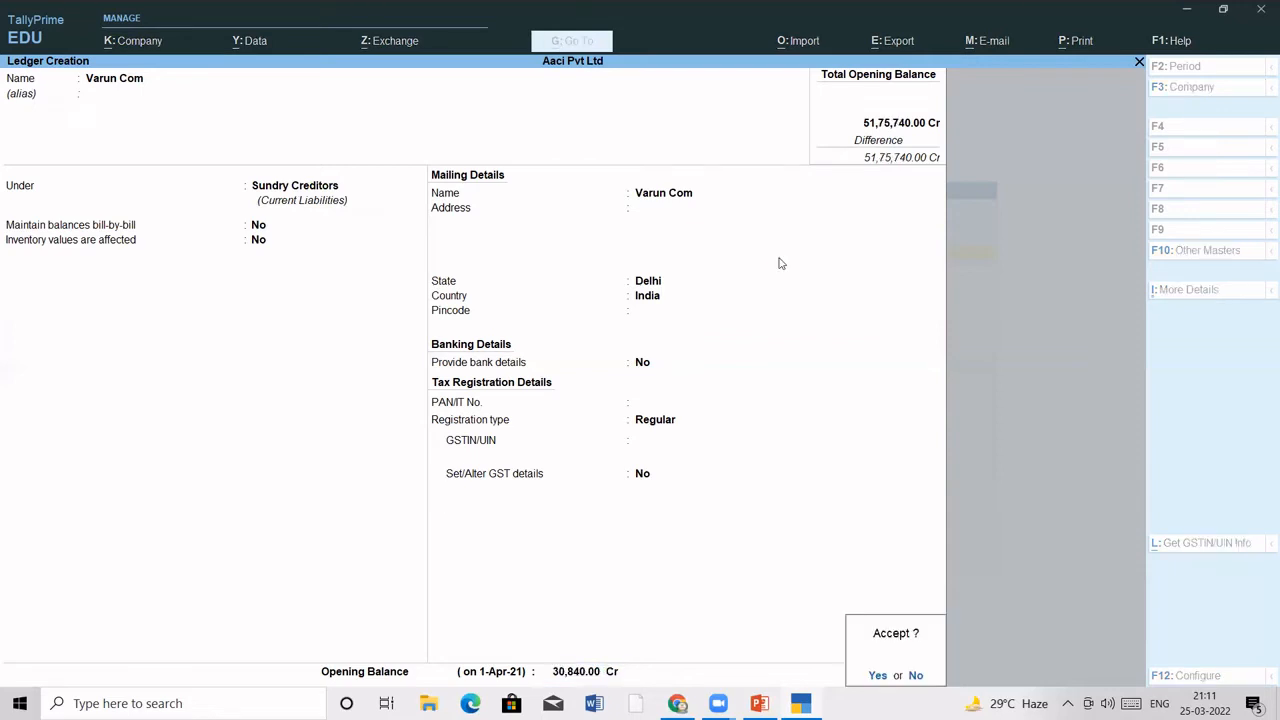
key(Return)
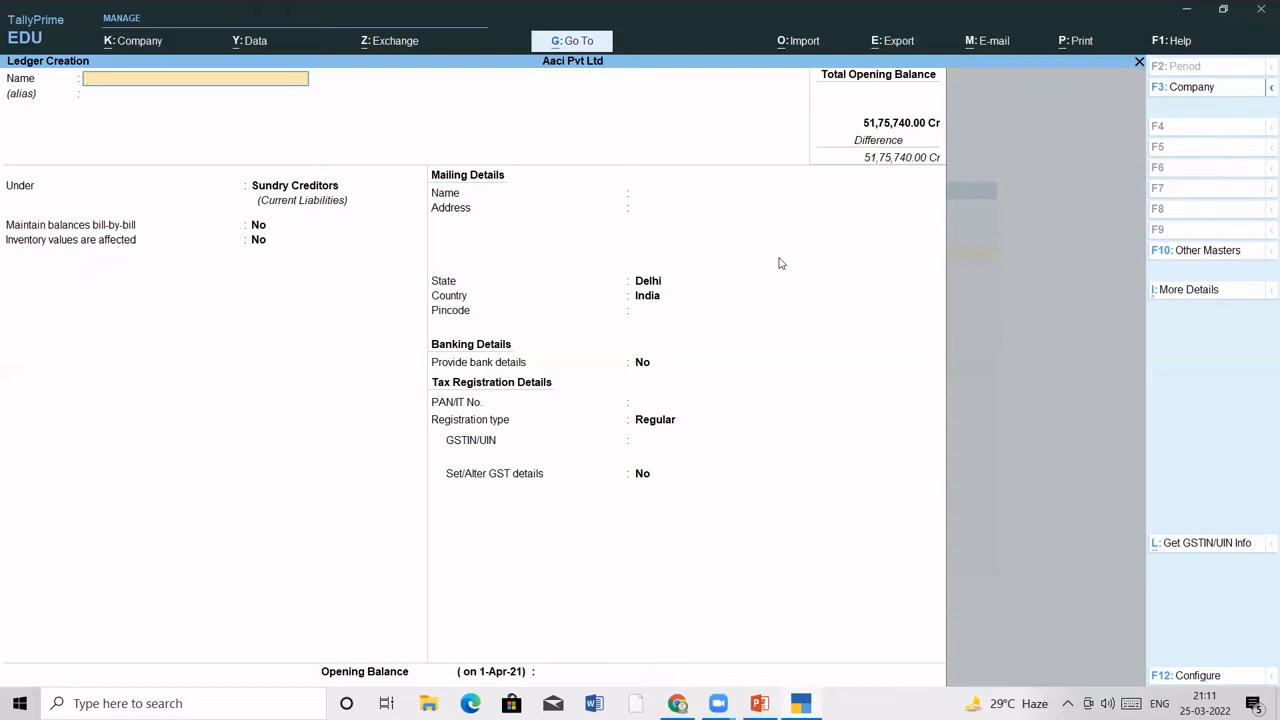
Name the next ledger Golden Plus Com, keep it under Sundry Creditors, and accept its default mailing and tax details
text(Golden Plus Com)
key(Return)
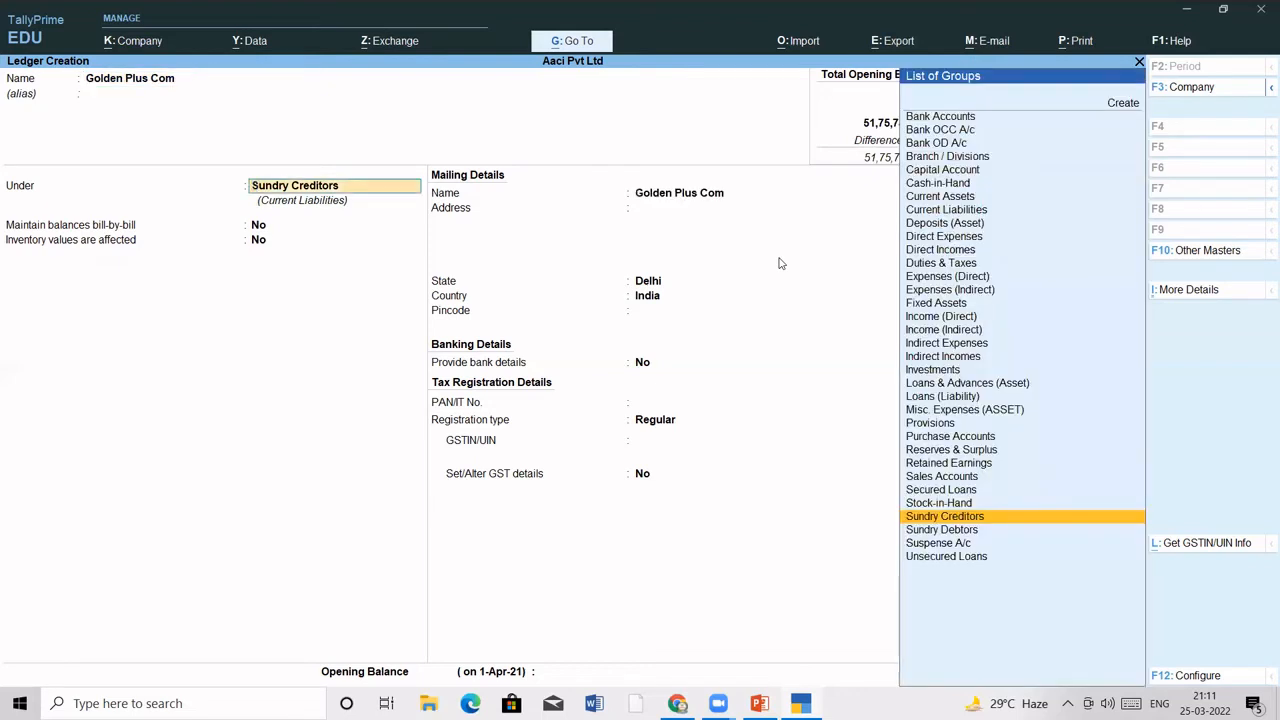
key(Return)
key(Return)
key(Return)
key(Return)
key(Return)
key(Return)
key(Return)
key(Return)
key(Return)
key(Return)
key(Return)
key(Return)
key(Return)
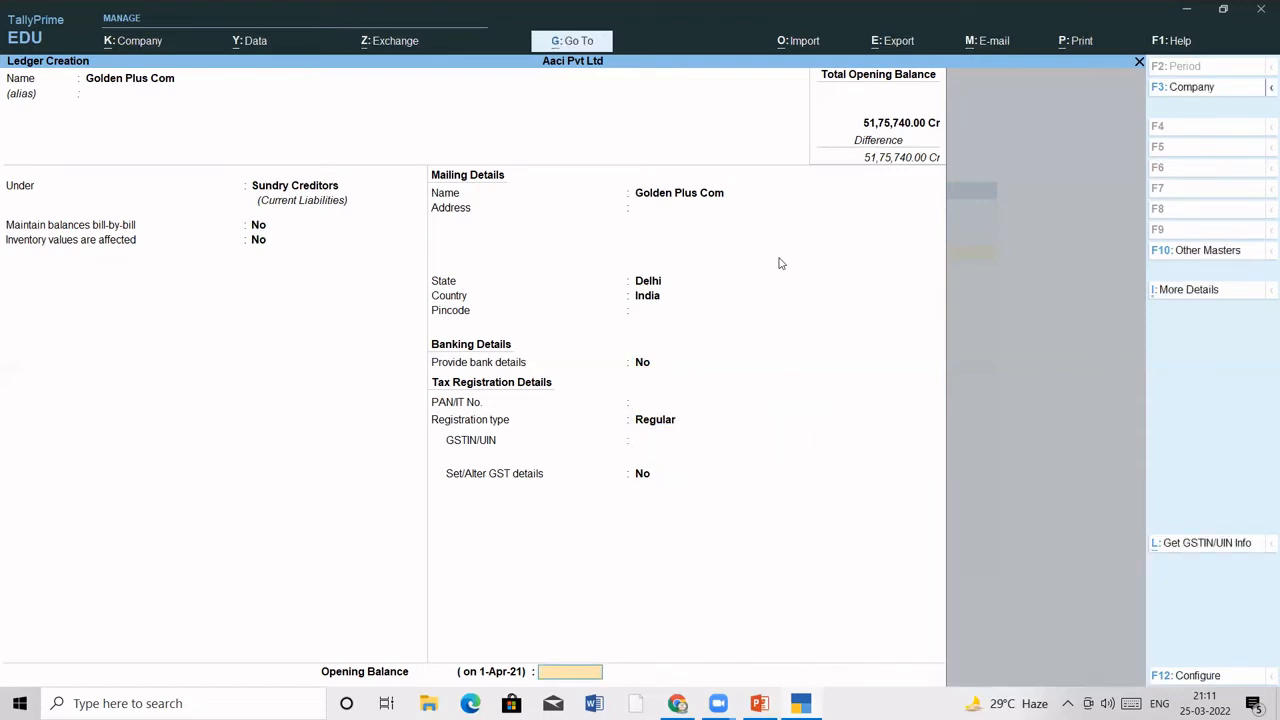
Set the Golden Plus Com ledger's opening balance to 1,01,740 Cr and save it
text(1,01,)
text(740)
key(Return)
key(Return)
key(Return)
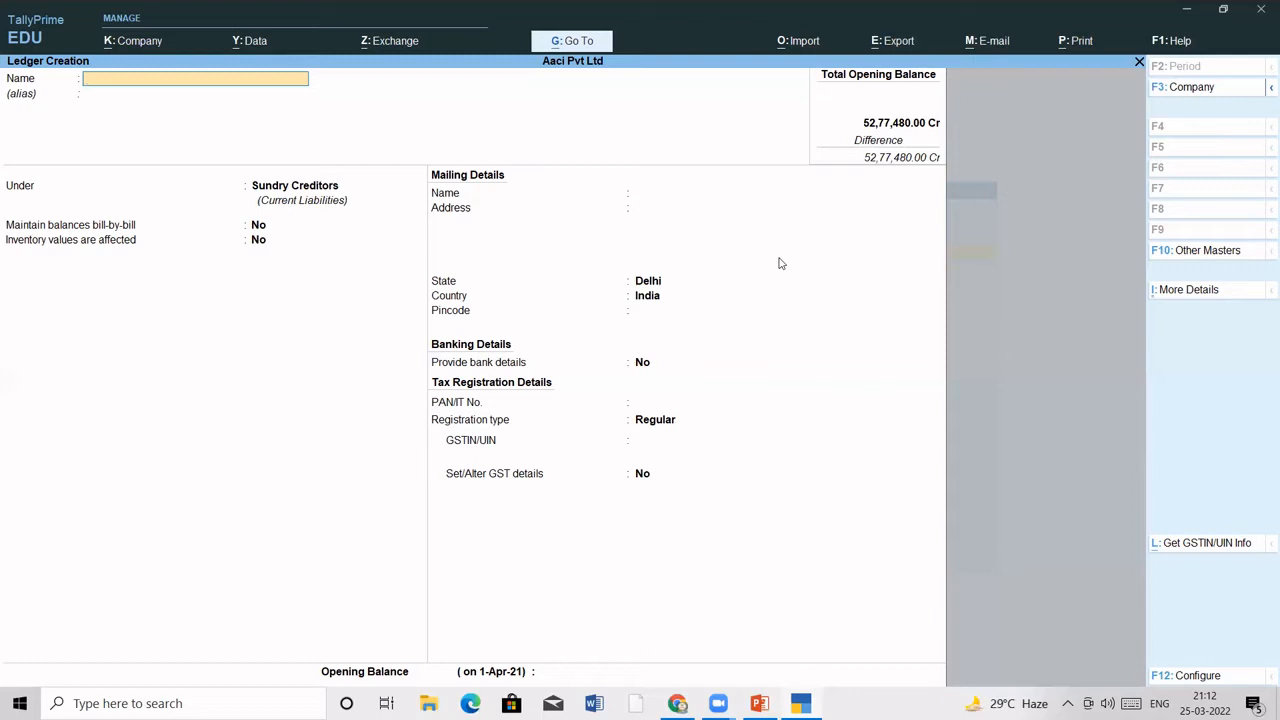
Name the next ledger Furniture and Fixtures and assign it to the Fixed Assets group
text(urniture and fi)
key(Return)
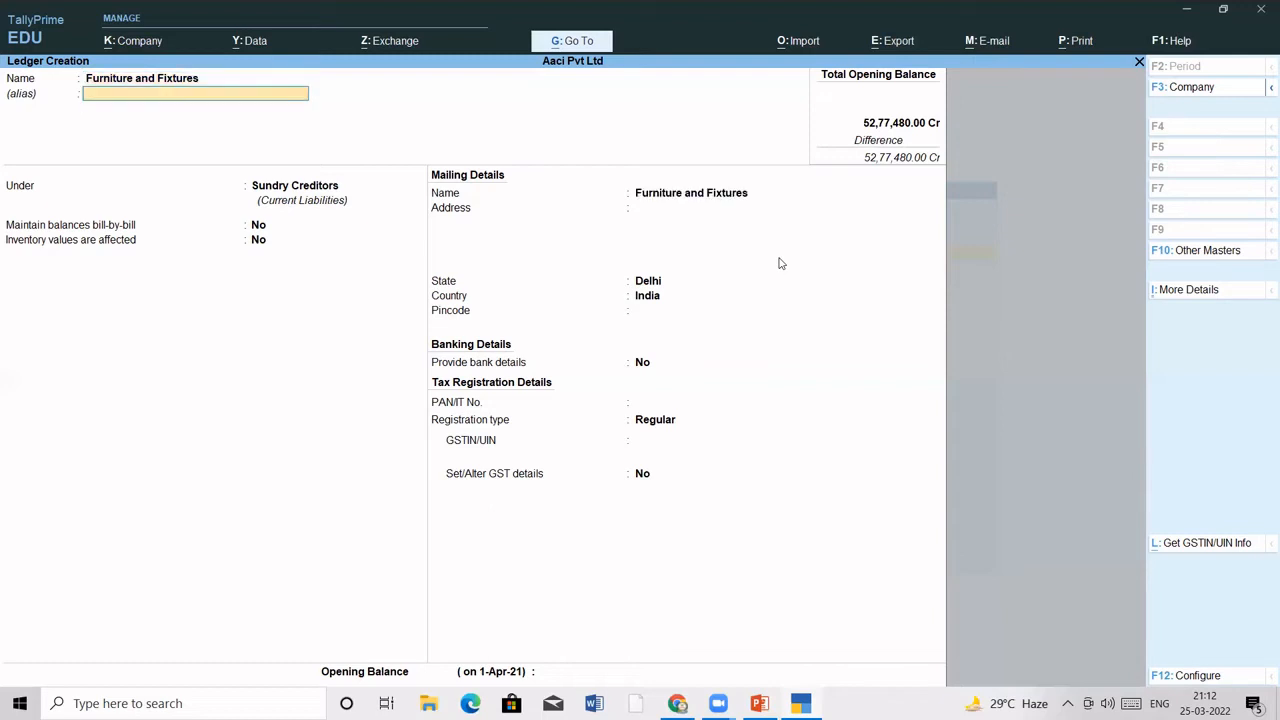
key(Return)
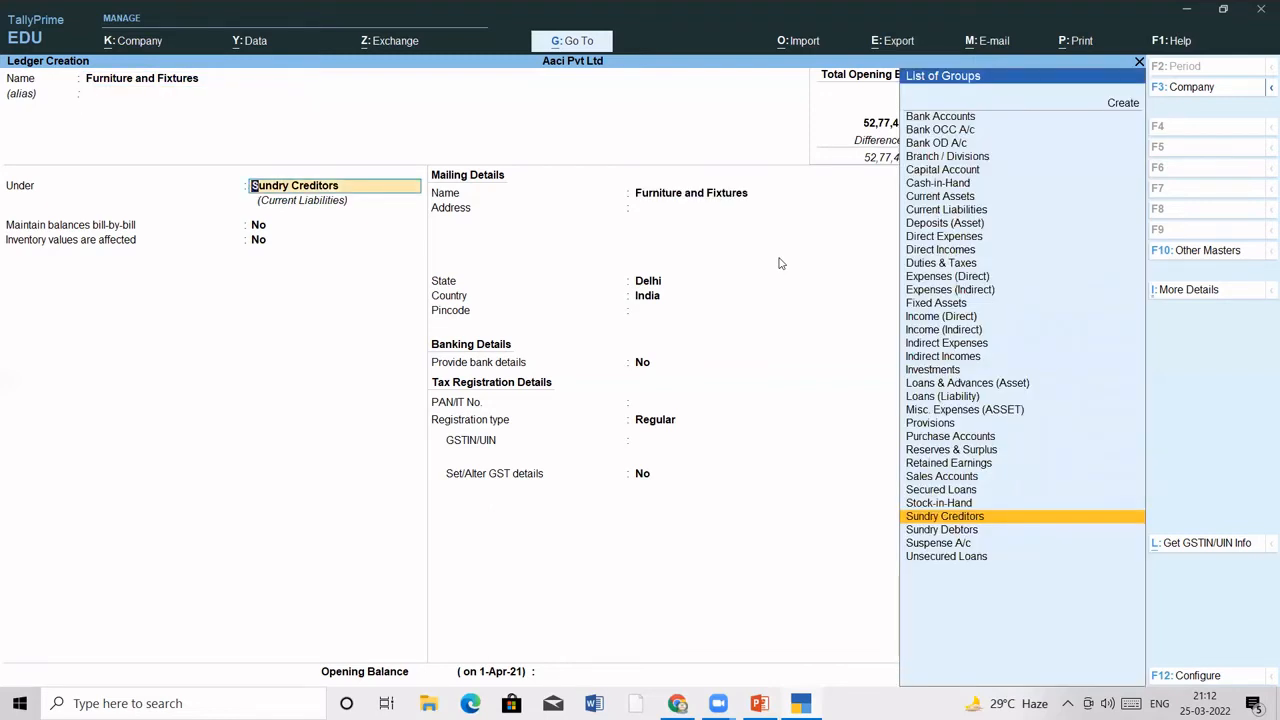
text(Fi)
key(Return)
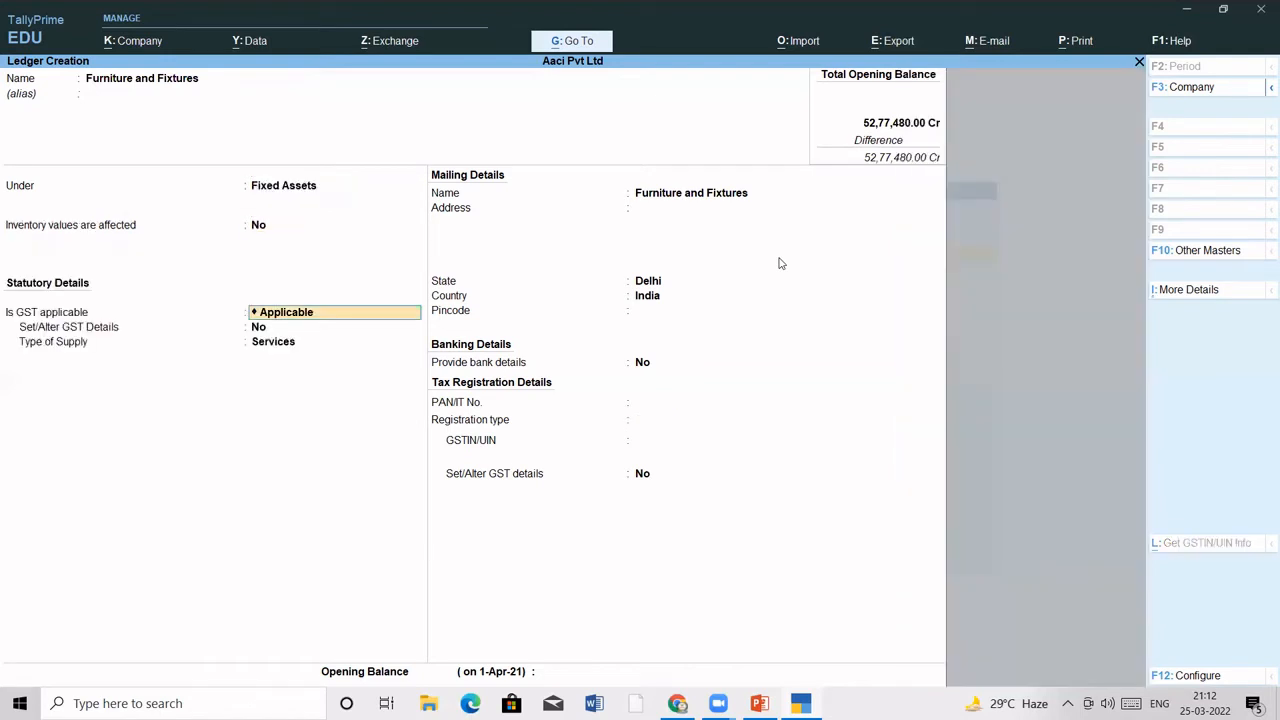
Keep the furniture ledger's default statutory and mailing details, set its opening balance to 5,50,900 Dr, and save it
key(Return)
key(Return)
key(Return)
key(Return)
key(Return)
key(Return)
key(Return)
key(Return)
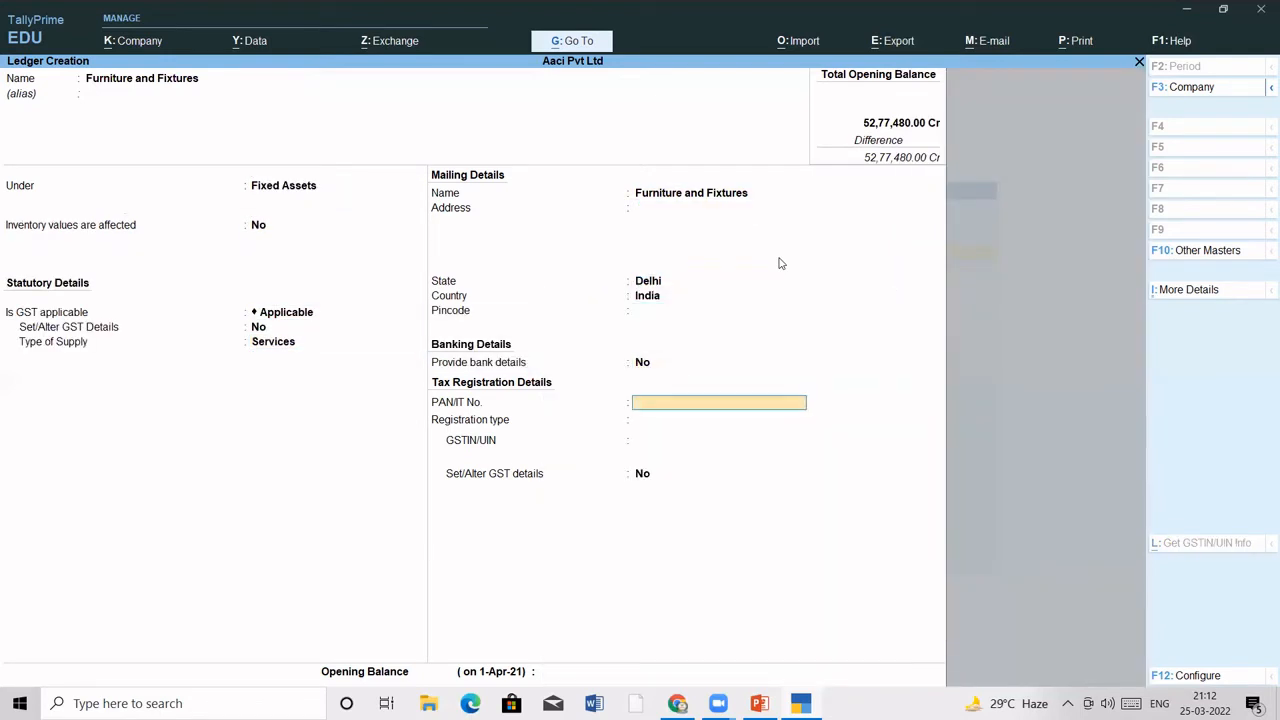
text(5)
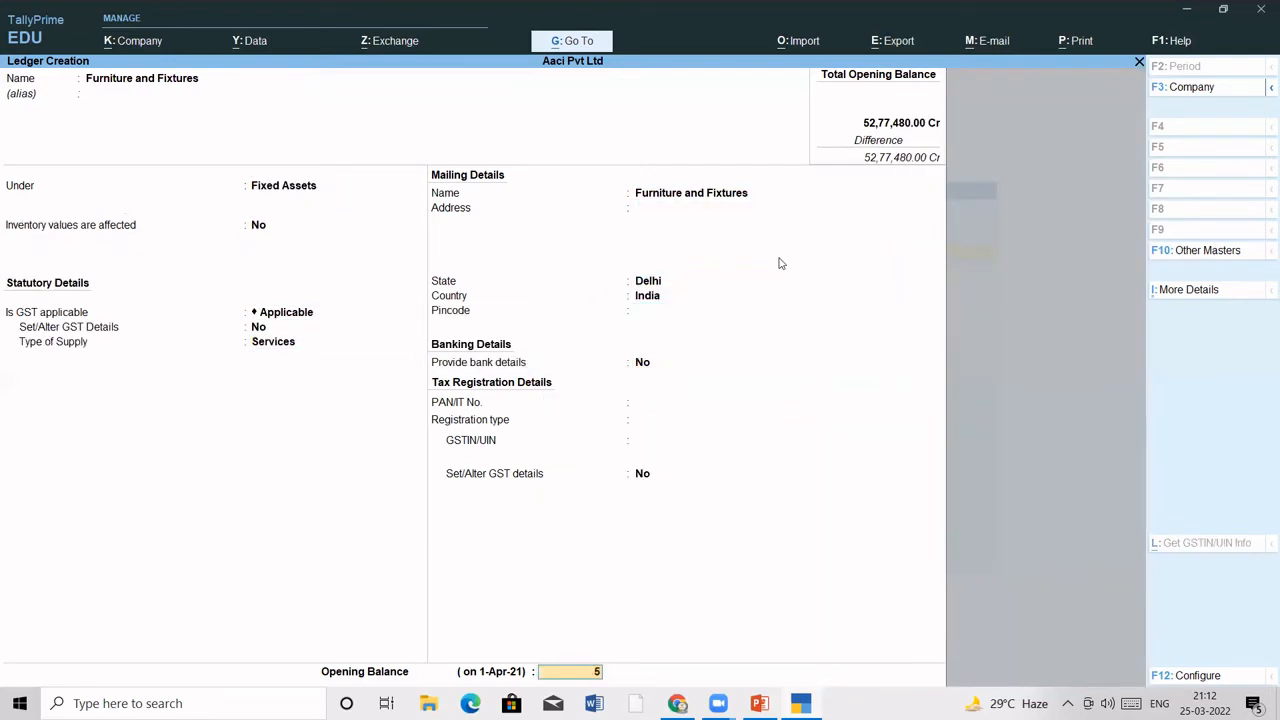
text(50900)
key(Return)
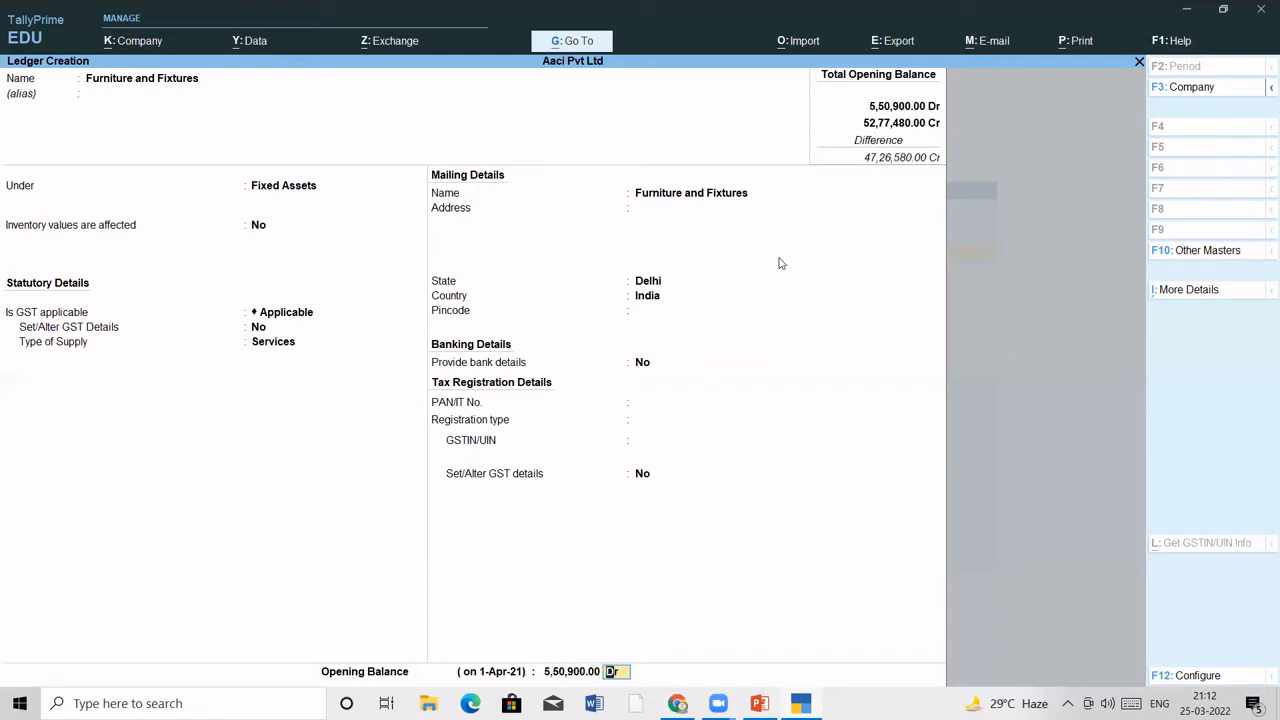
key(Return)
key(Return)
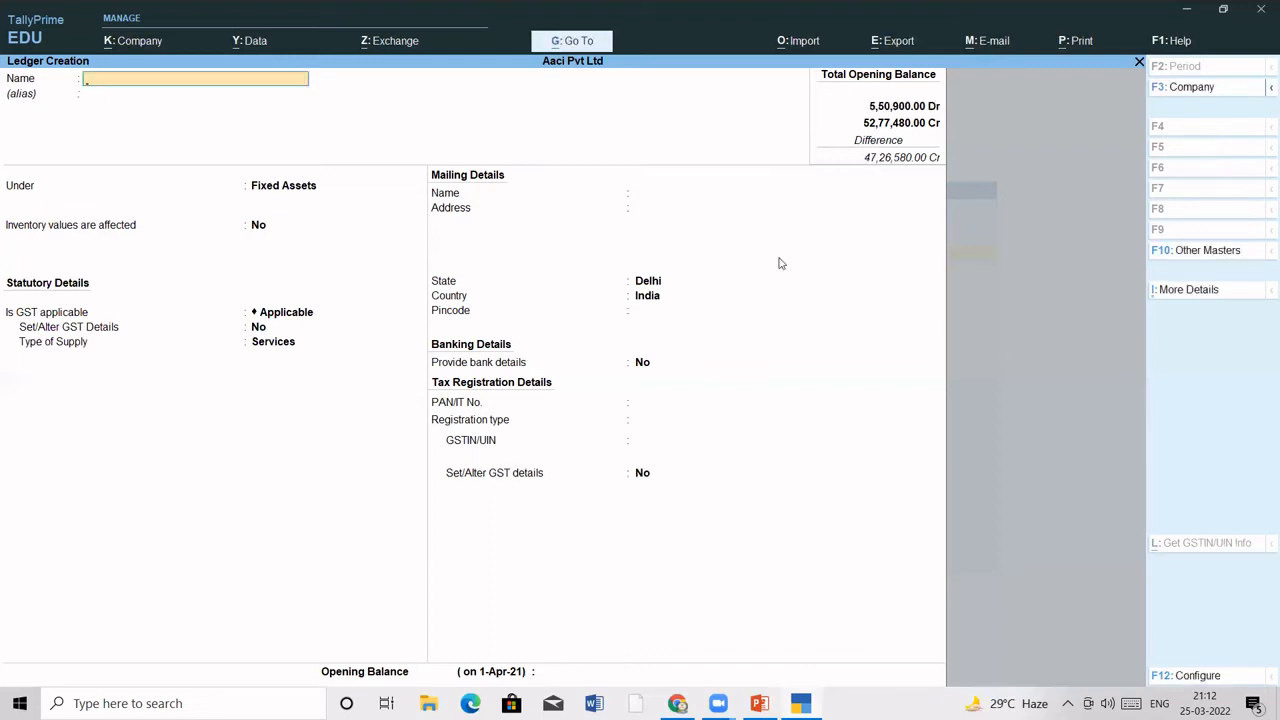
Name the next ledger Land and Building, keep it under Fixed Assets, and accept its default statutory and mailing details
text(Land and Building)
key(Return)
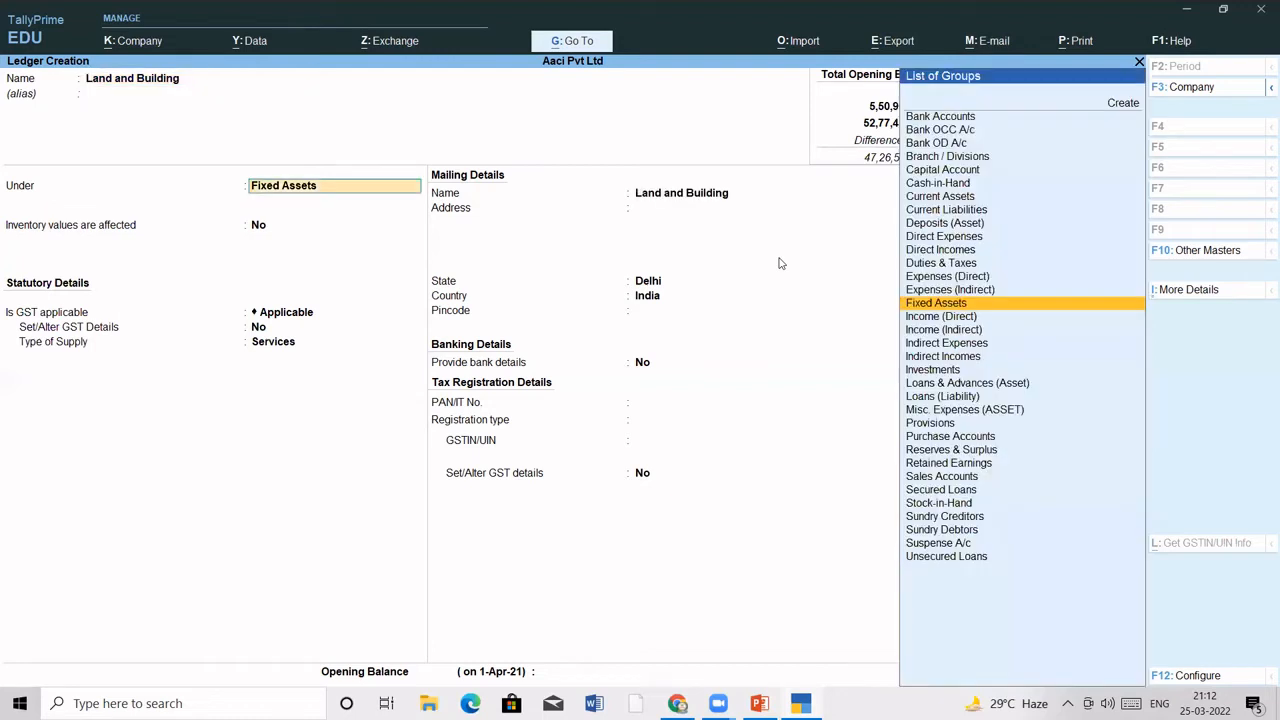
key(Return)
key(Return)
key(Return)
key(Return)
key(Return)
key(Return)
key(Return)
key(Return)
key(Return)
key(Return)
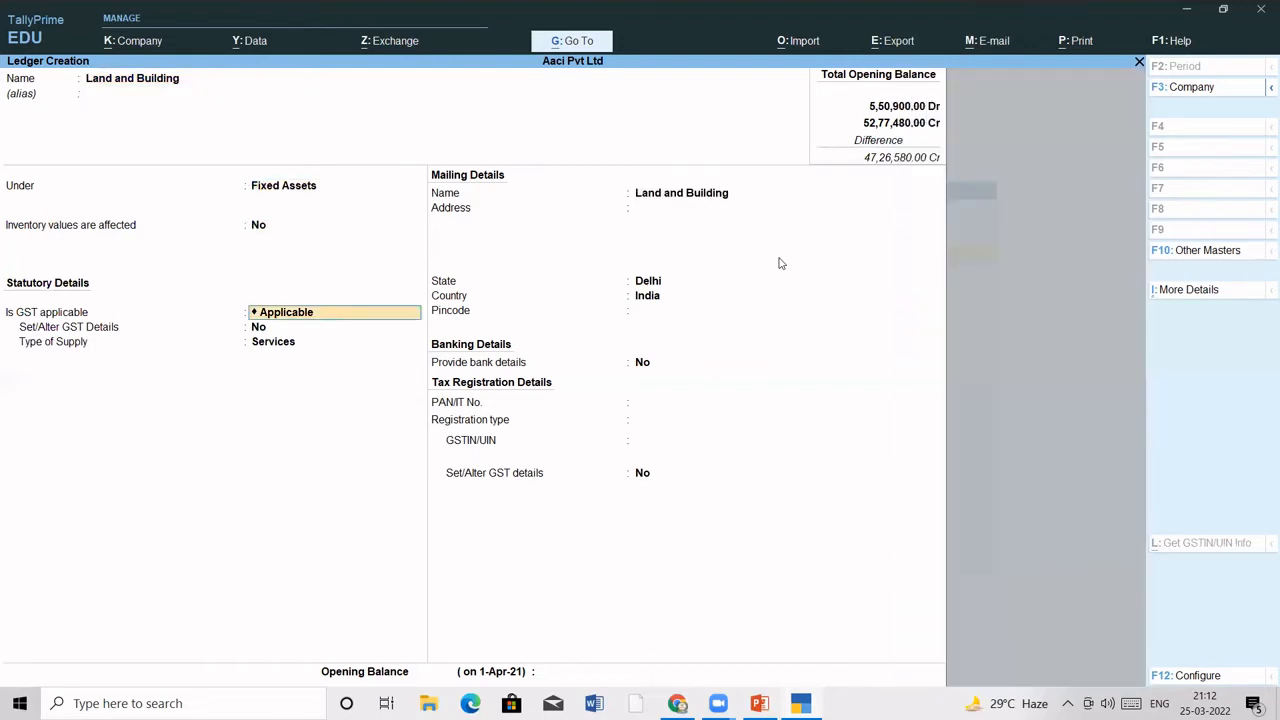
key(Return)
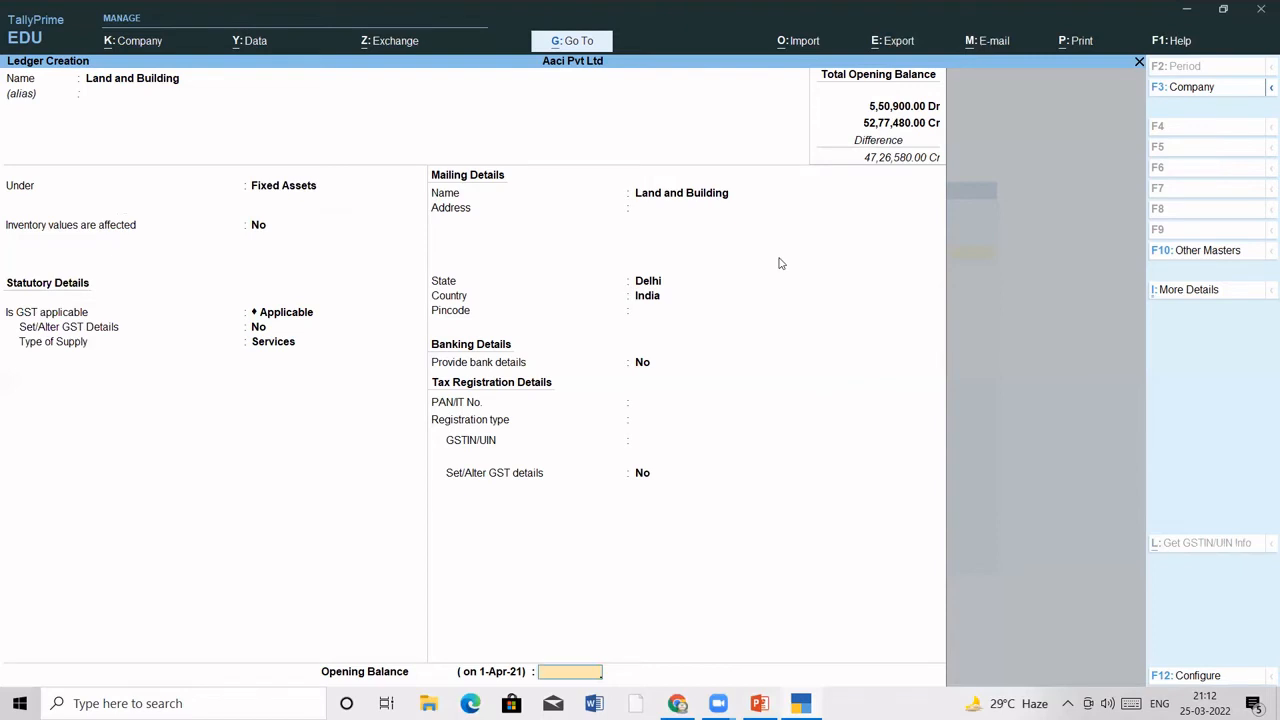
Set the Land and Building ledger's opening balance to 9,17,900 Dr and save it
key(Return)
key(Escape)
text(9,17,)
text(900)
key(Return)
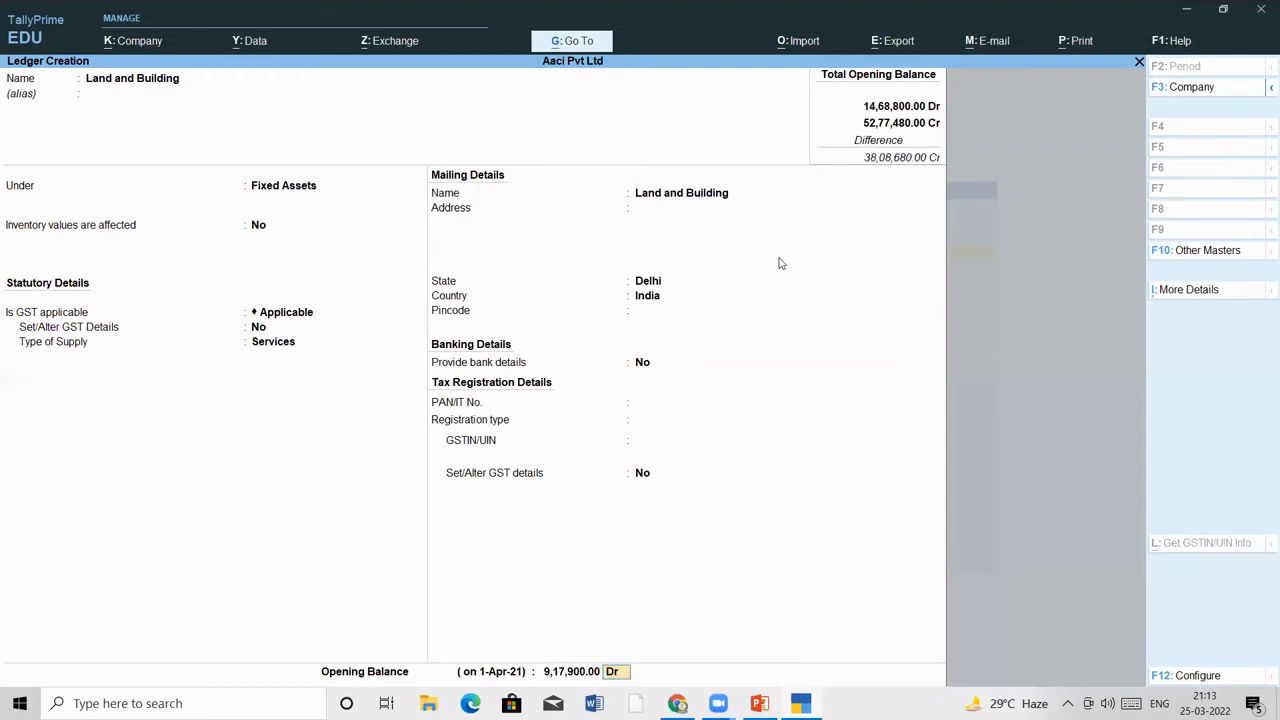
key(Return)
key(Return)
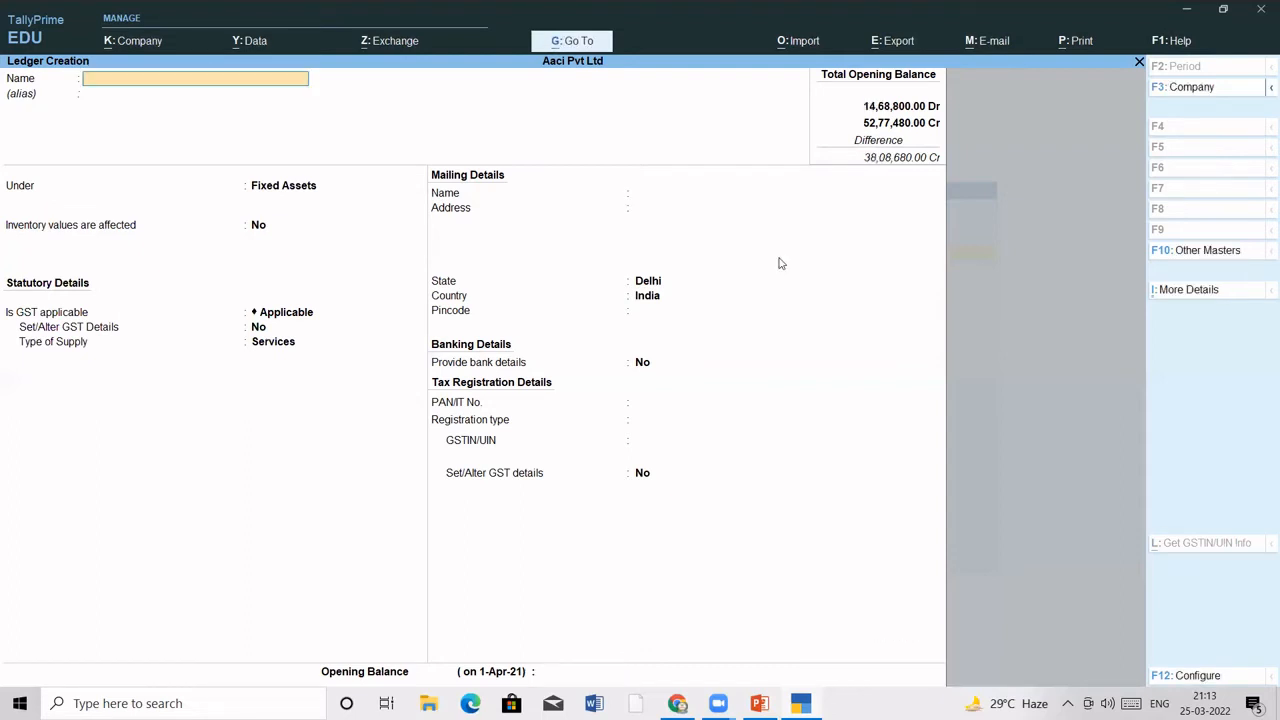
Name the next ledger Plant and Machinery, keep it under Fixed Assets, and accept its default statutory and mailing details
text(Plant and Machinery)
key(Return)
key(Return)
key(Return)
key(Return)
key(Return)
key(Return)
key(Return)
key(Return)
key(Return)
key(Return)
key(Return)
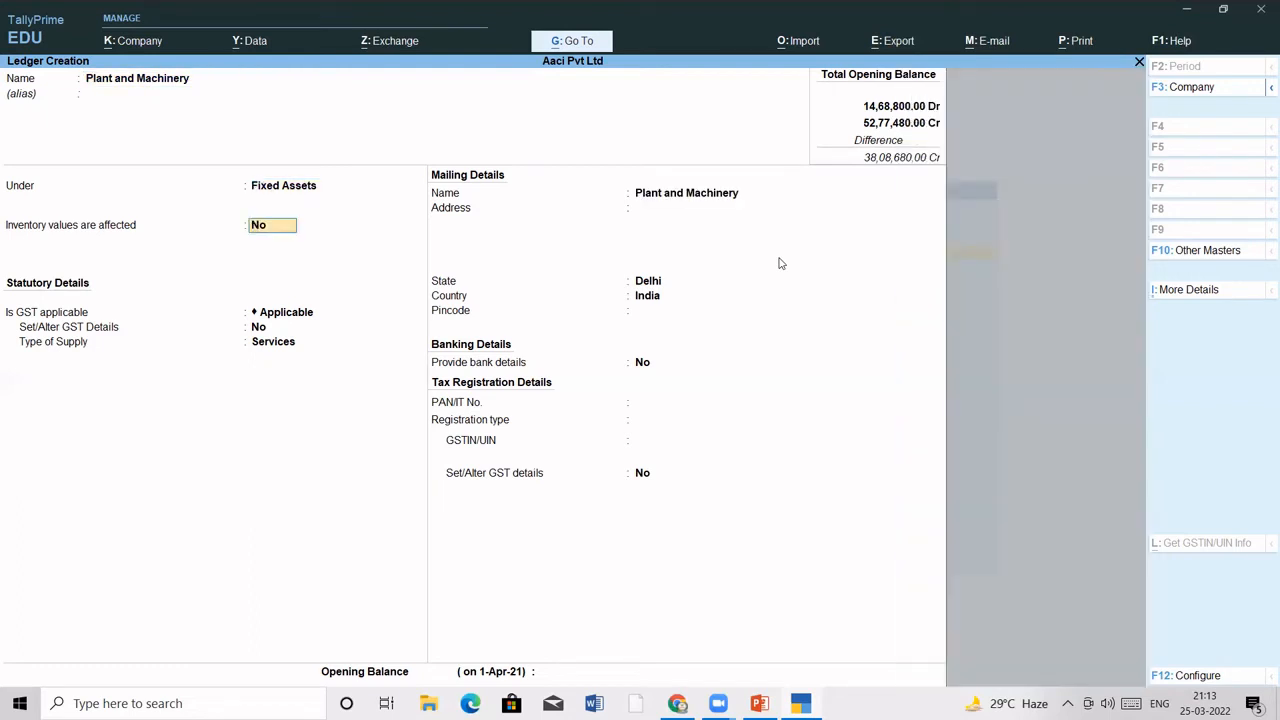
key(Return)
key(Return)
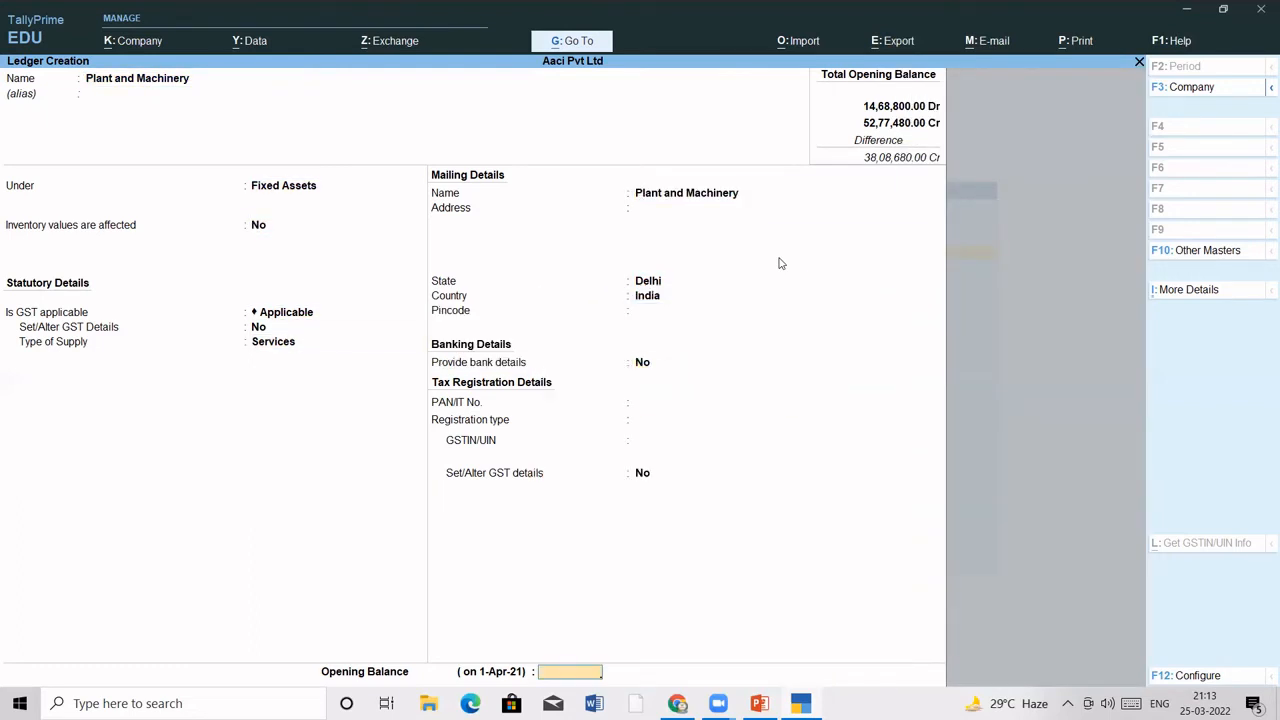
Set the Plant and Machinery ledger's opening balance to 15,70,640 Dr and save it
key(Return)
key(n)
text(15,)
text(70,)
text(640)
key(Return)
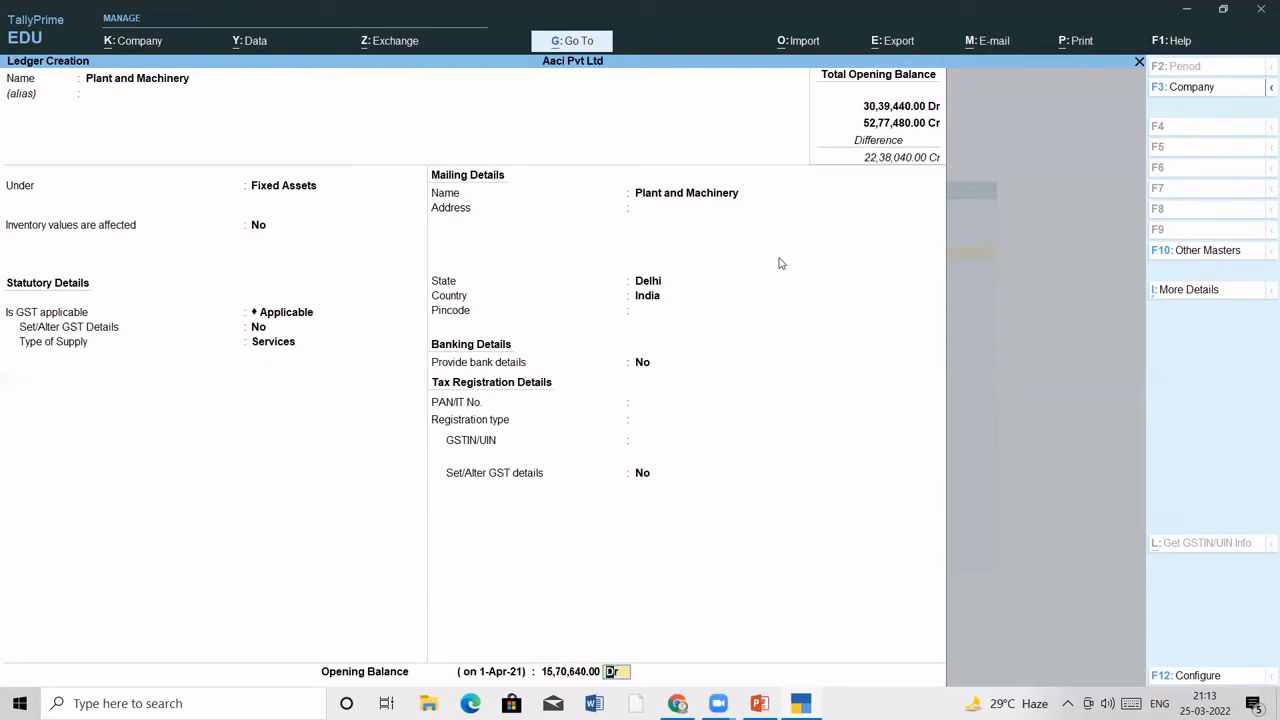
key(Return)
key(Return)
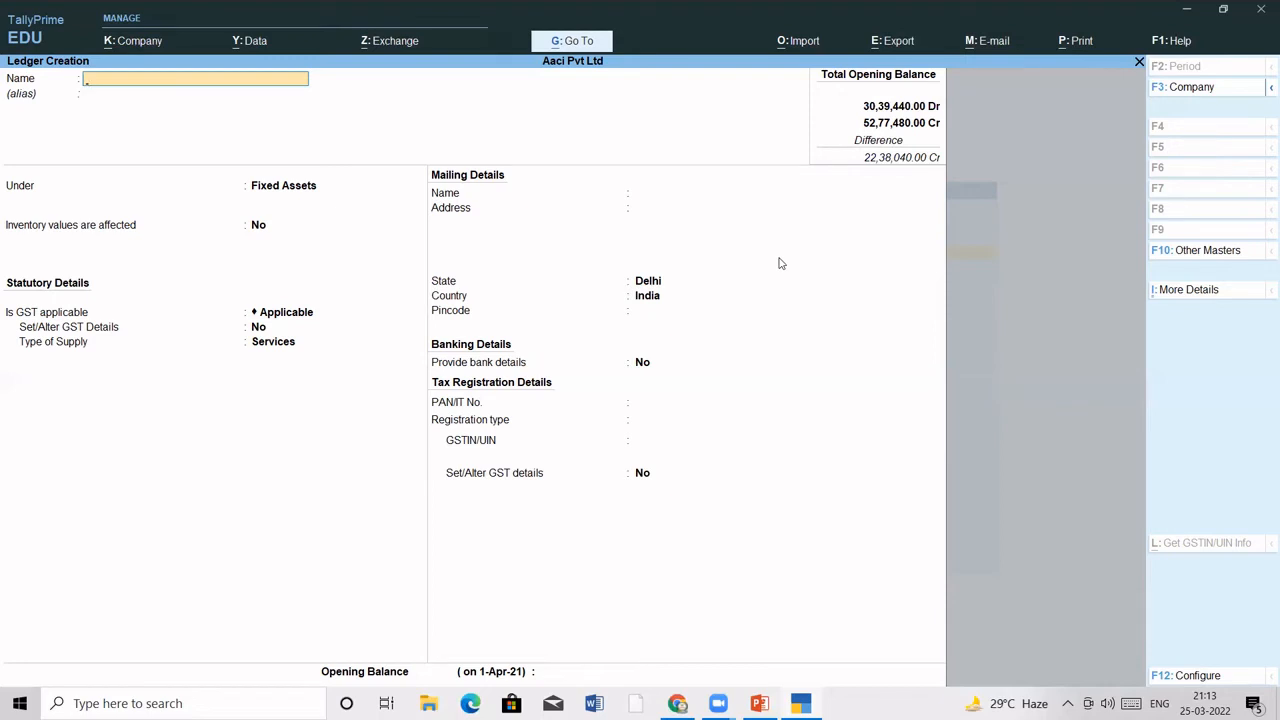
Name the next ledger 5% Debenture of AJ Com and assign it to the Investments group
text(5% Debentur)
text(e of AJ Com)
key(Return)
key(Return)
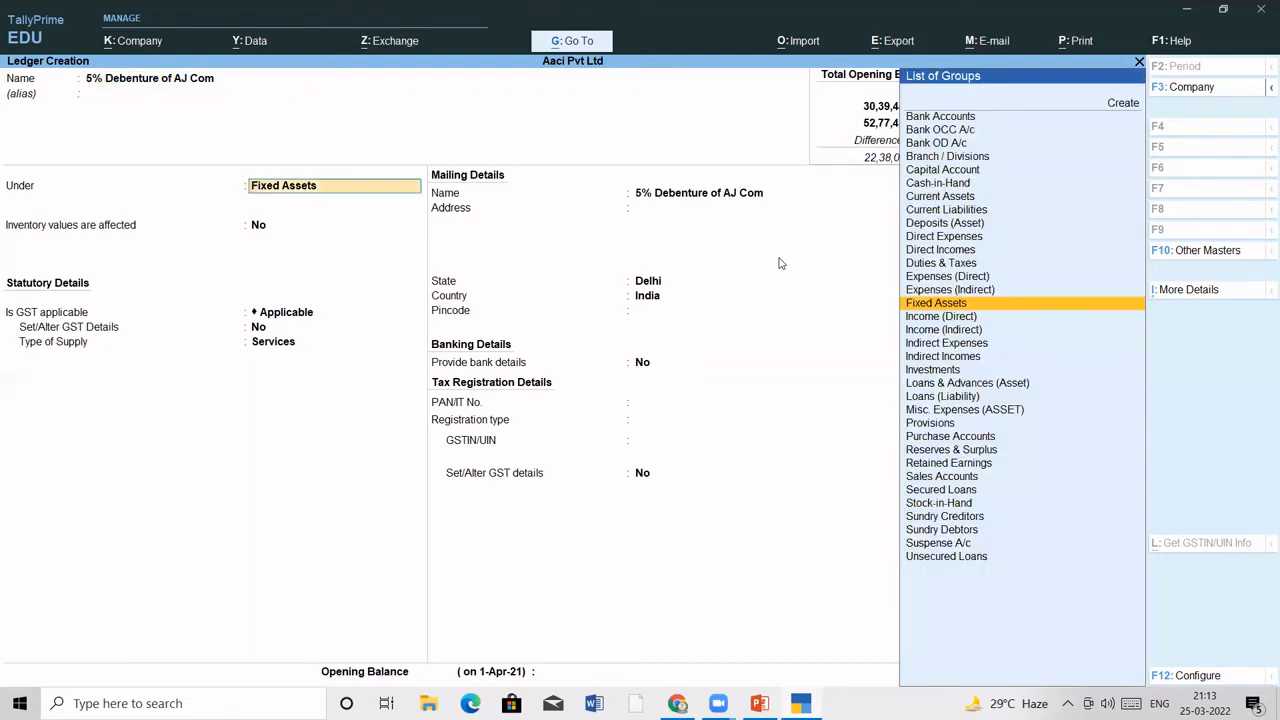
text(u)
key(BackSpace)
text(In)
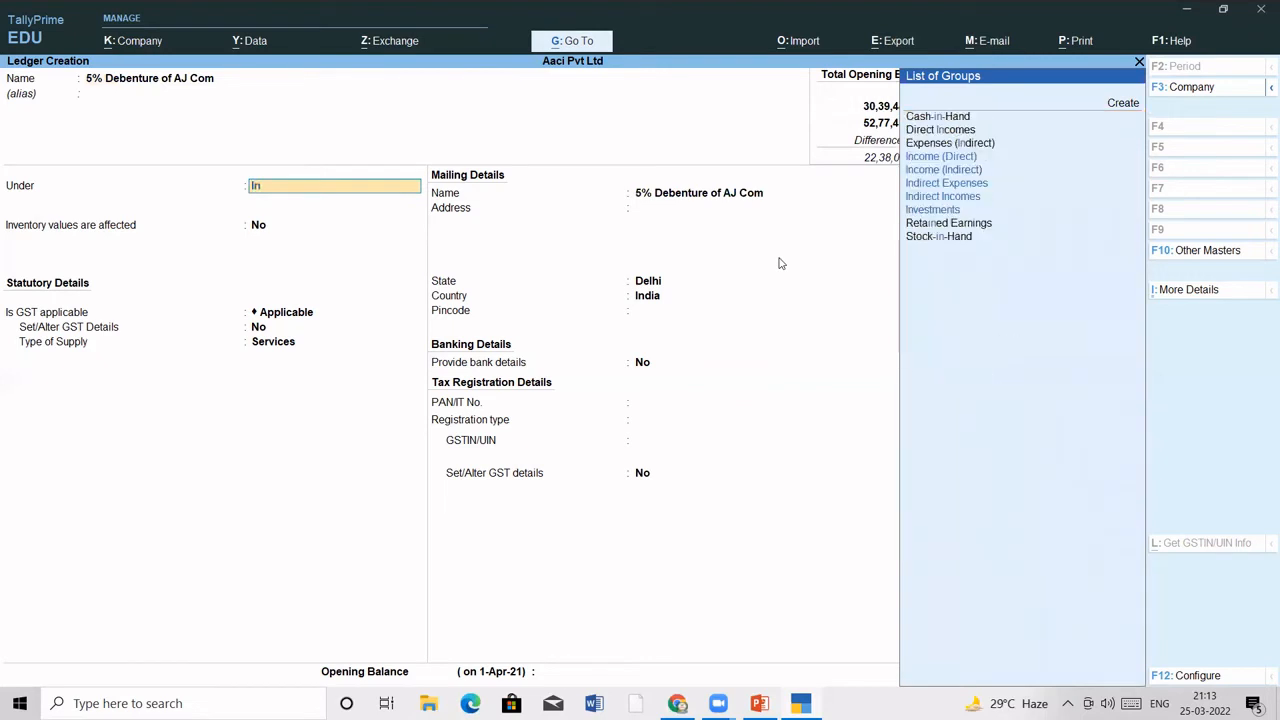
key(Down)
key(Down)
key(Down)
key(Down)
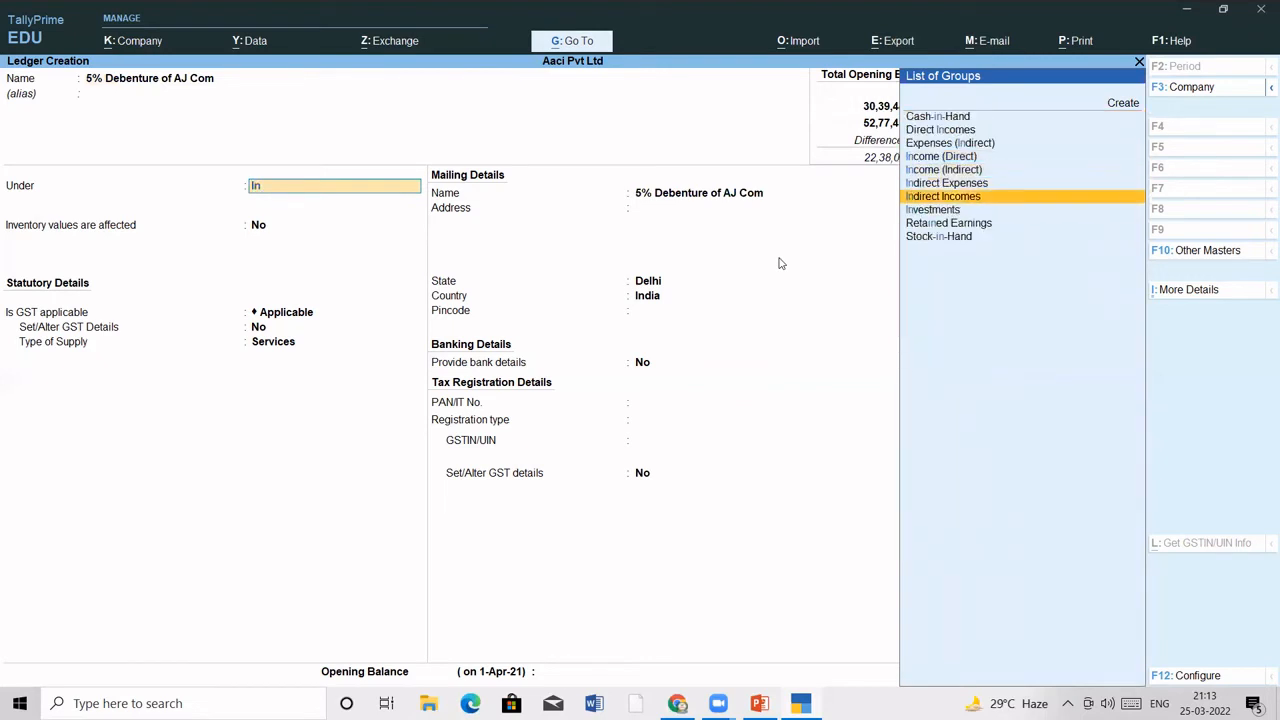
key(Return)
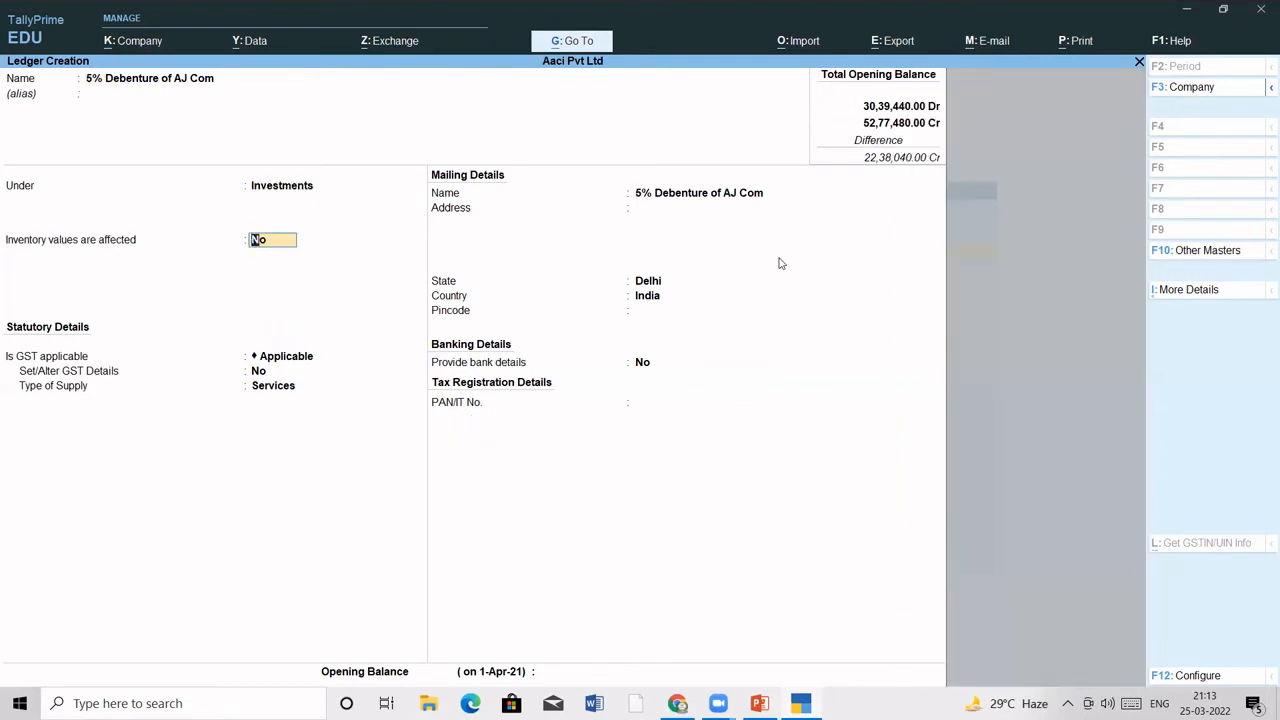
Keep the debenture ledger's default GST and mailing details, set its opening balance to 1,72,900 Dr, and save it
key(Return)
key(Return)
key(Return)
key(Return)
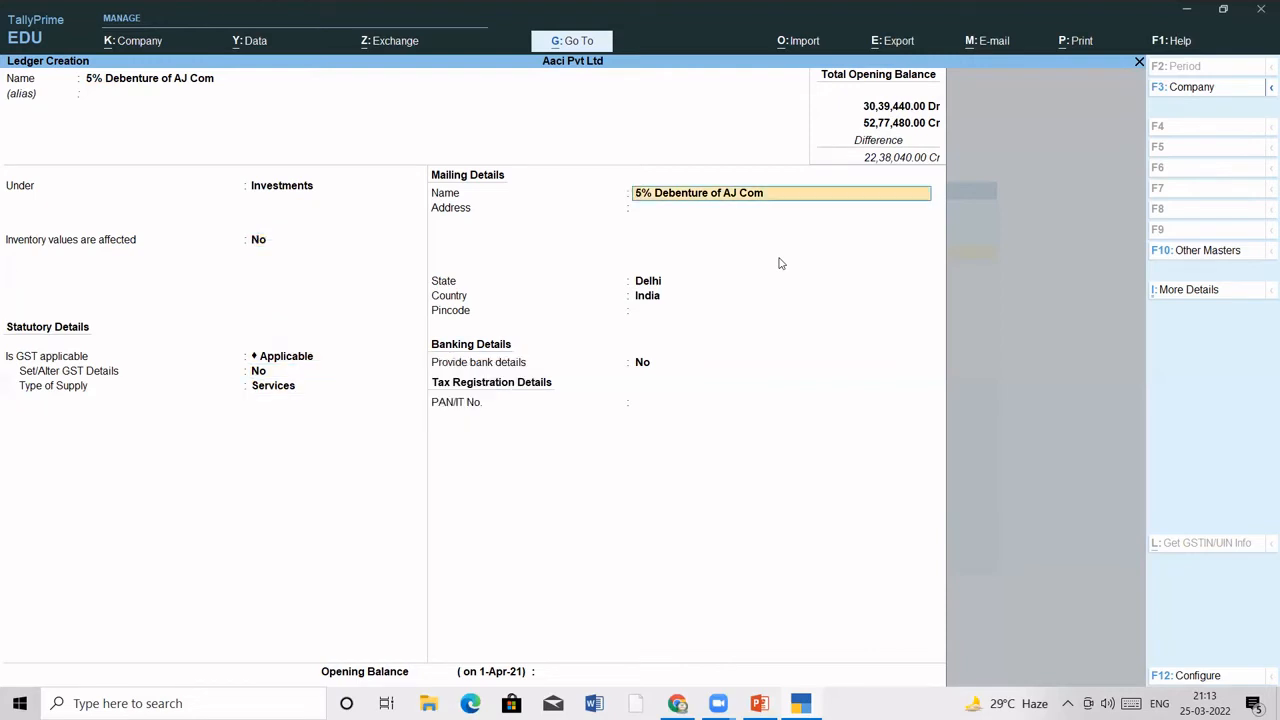
key(Return)
key(Return)
key(Return)
key(Return)
key(Return)
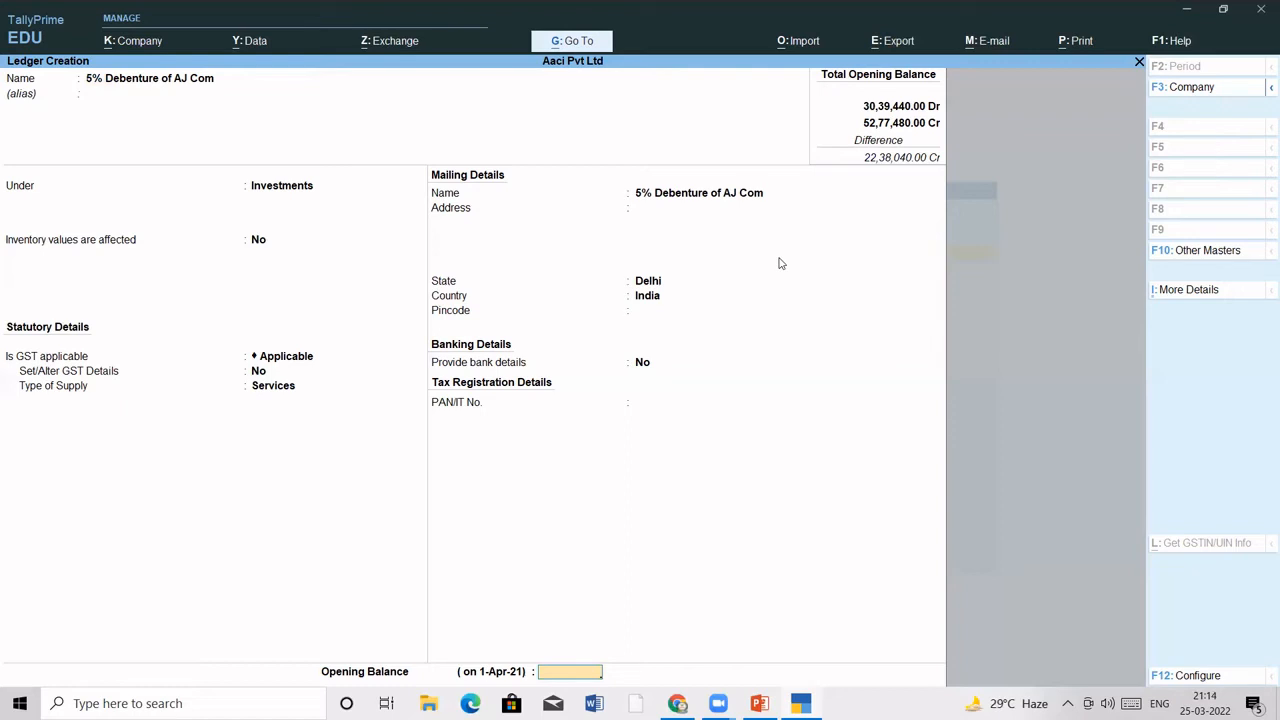
text(172900)
key(Return)
key(Return)
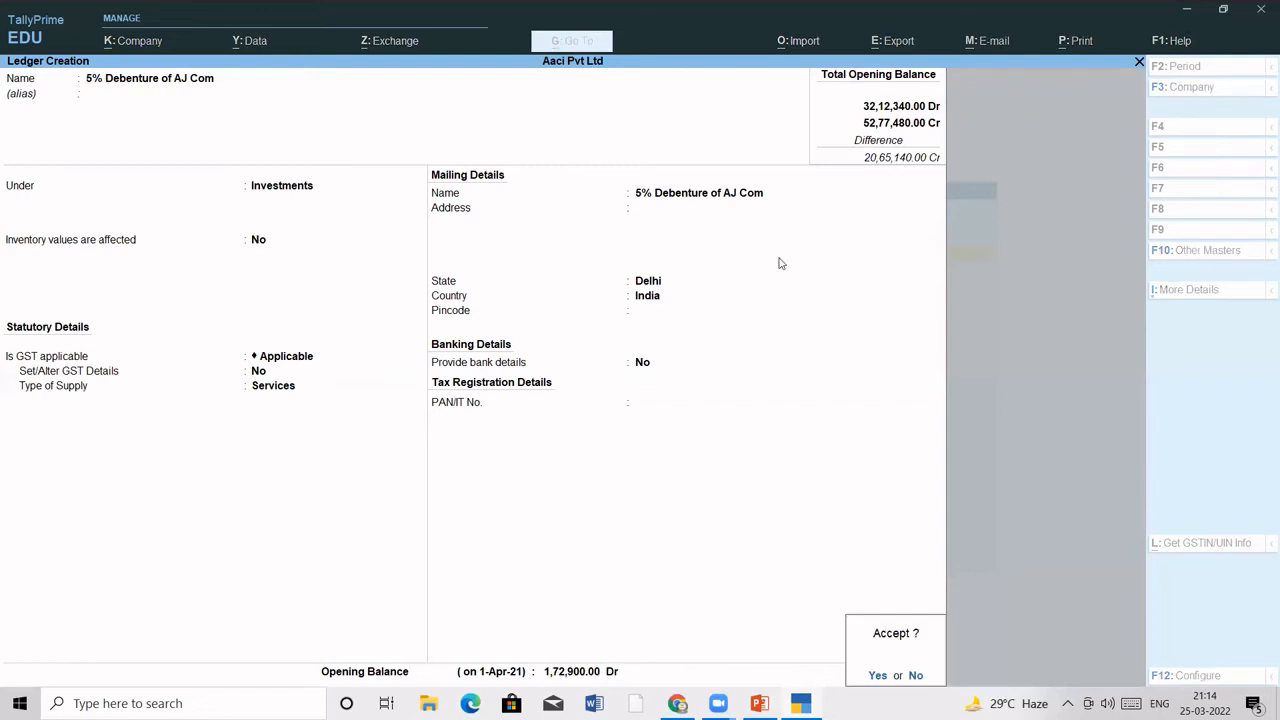
key(Return)
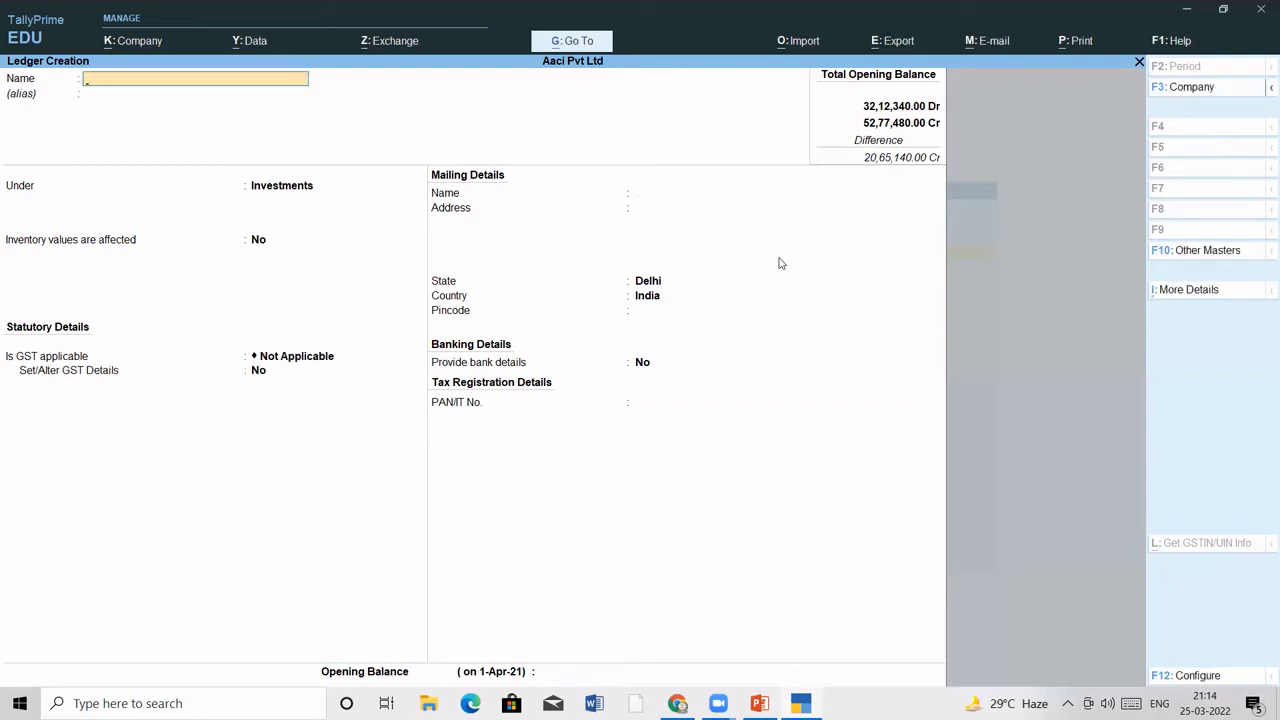
Name the next ledger Bonds to SBI, keep it under Investments, and accept its default GST and mailing details
text(Bonds to SBI)
key(Return)
key(Return)
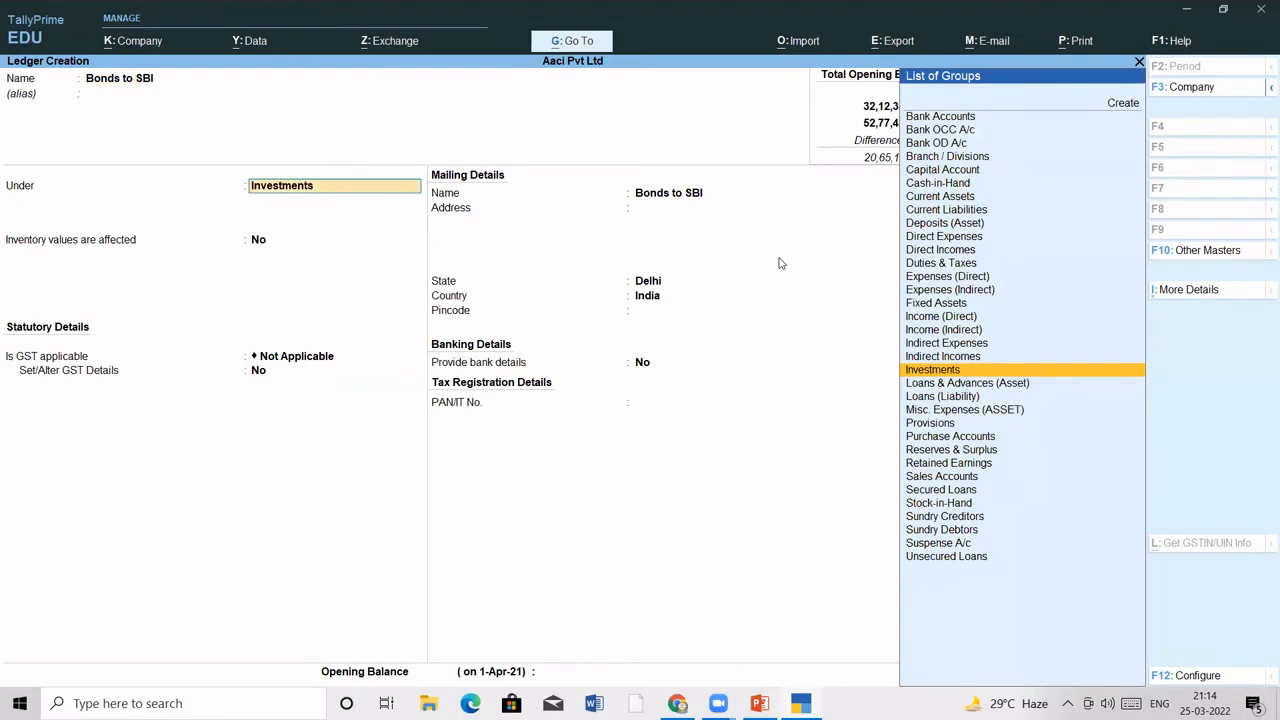
key(Return)
key(Return)
key(Return)
key(Return)
key(Return)
key(Return)
key(Return)
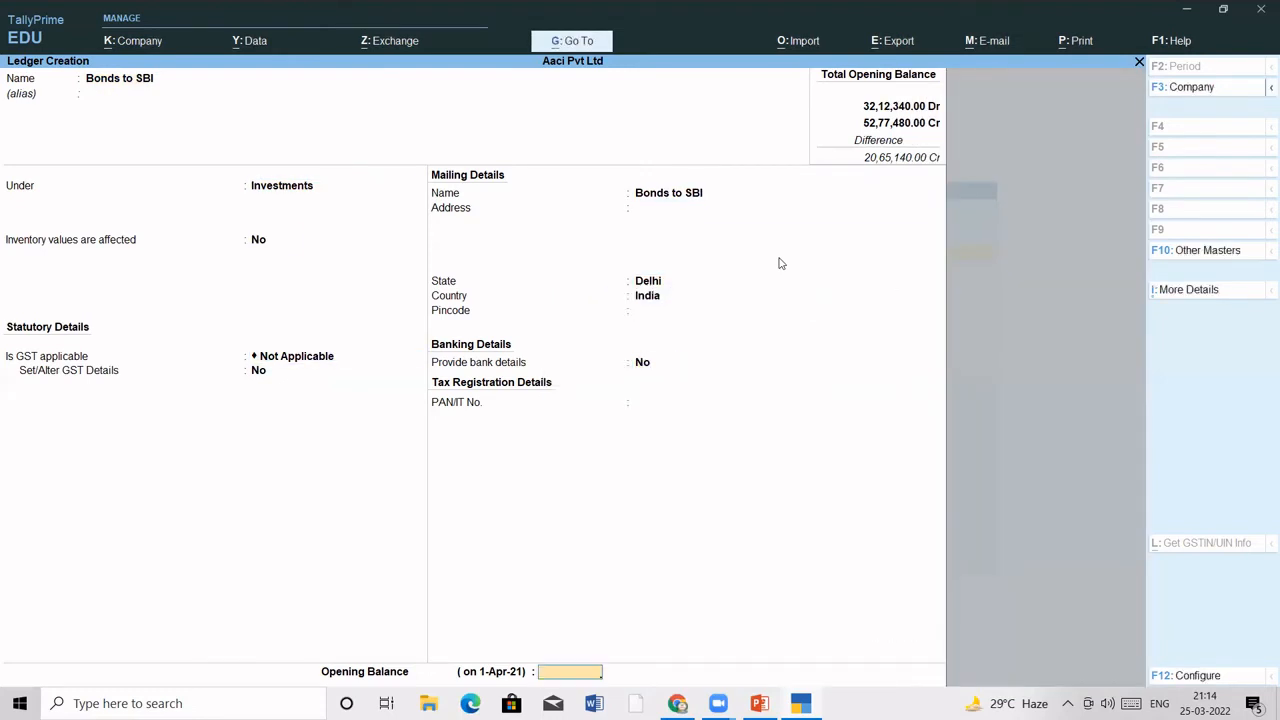
Set the Bonds to SBI ledger's opening balance to 1,72,900 Dr and save it
text(1,7)
text(2,900)
key(Return)
key(Return)
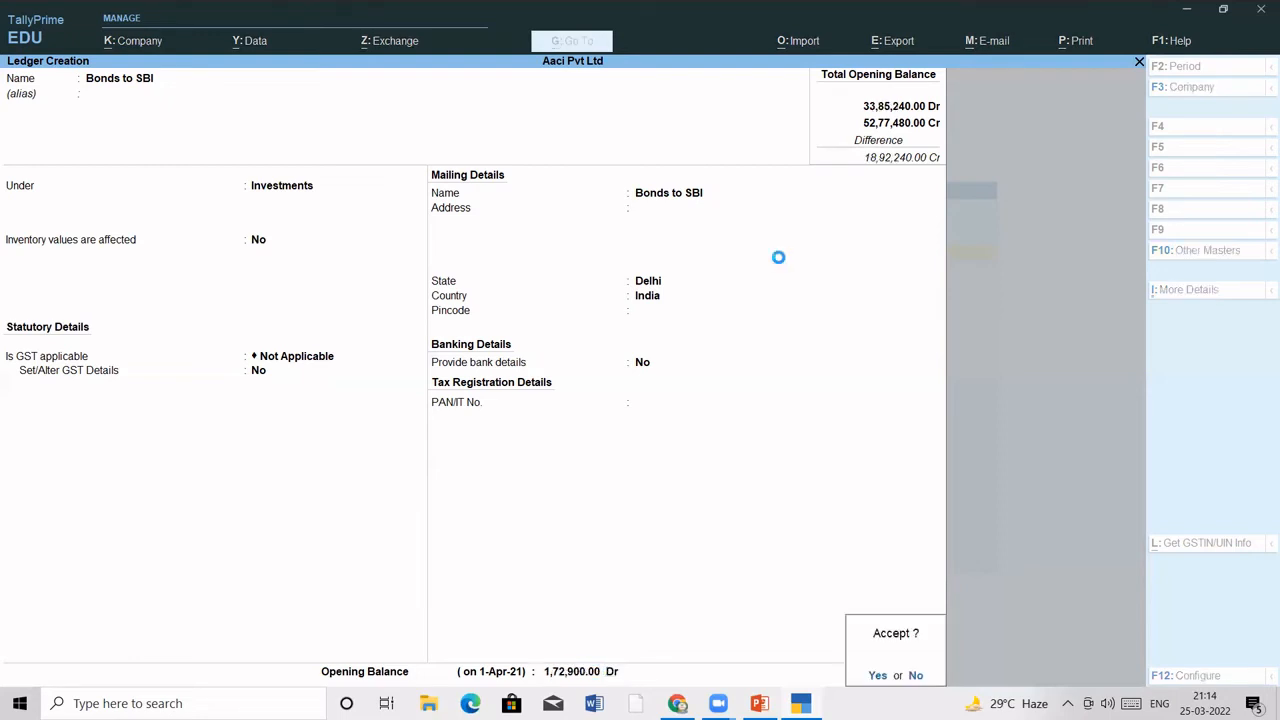
key(Return)
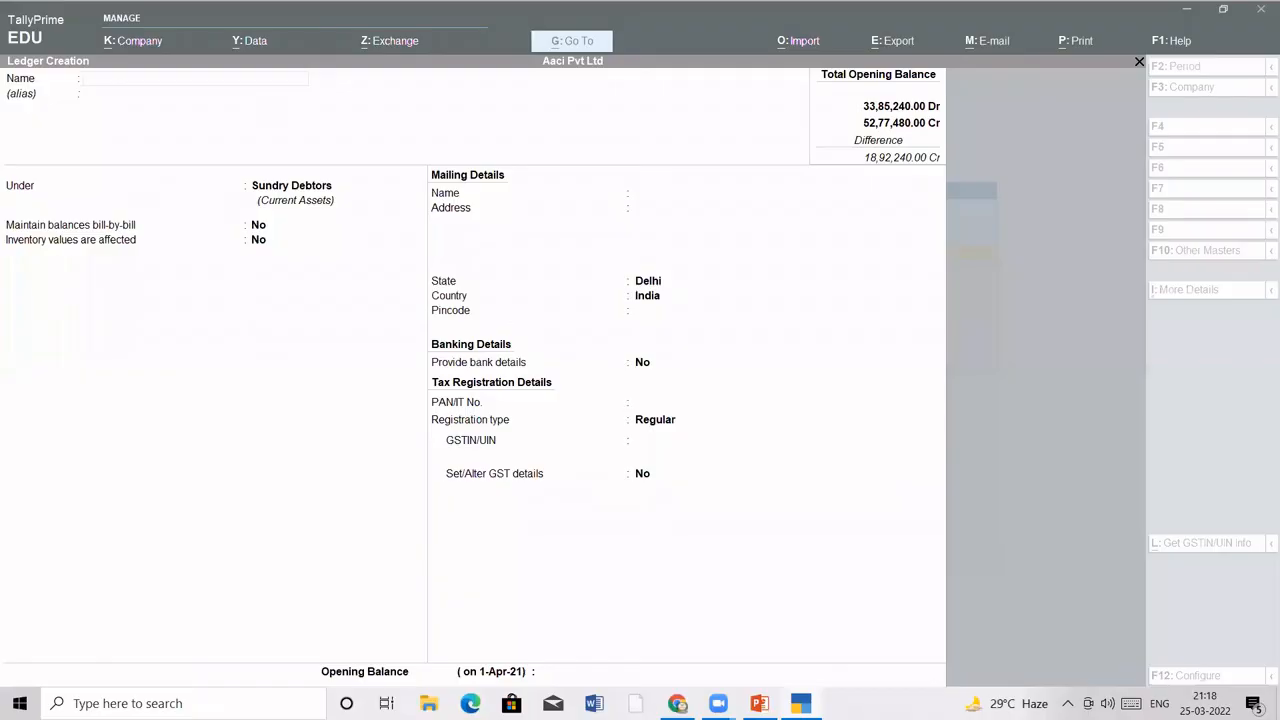
Name the next ledger Mk Computer and keep it under Sundry Debtors with the default bill-by-bill and inventory settings
click(222, 90)
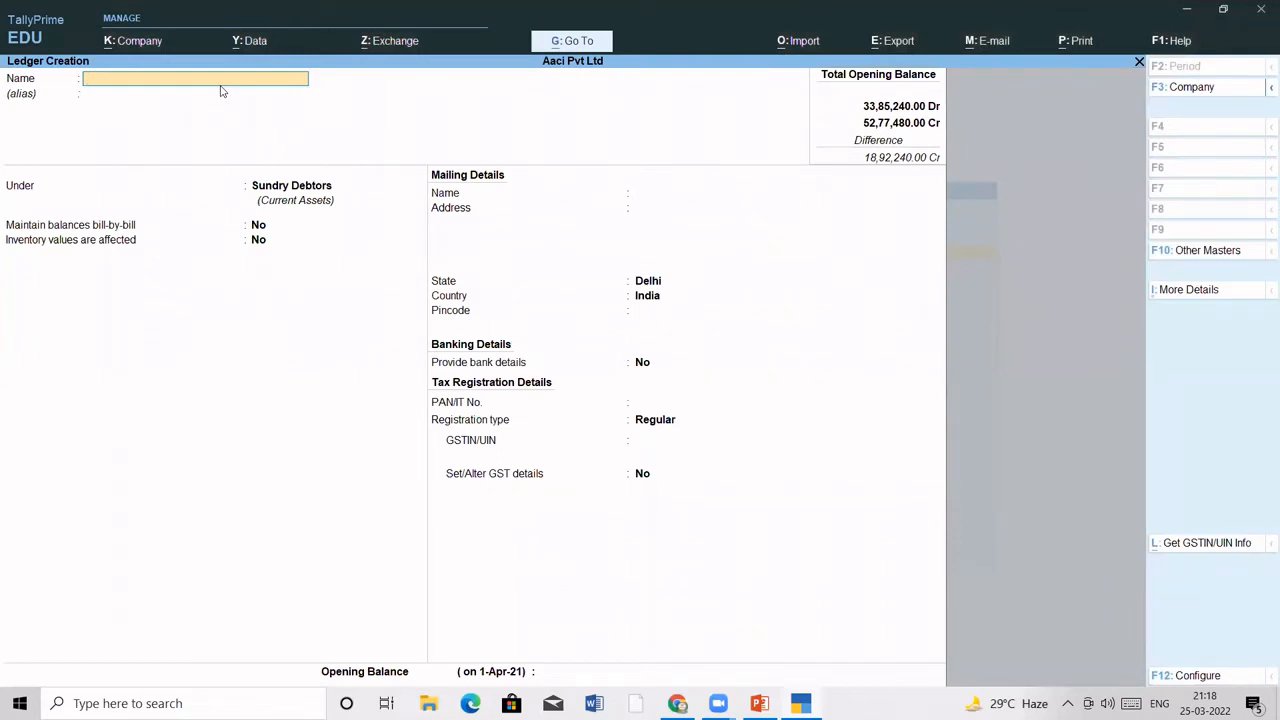
text(S)
key(BackSpace)
text(Mk computer)
key(Return)
key(Return)
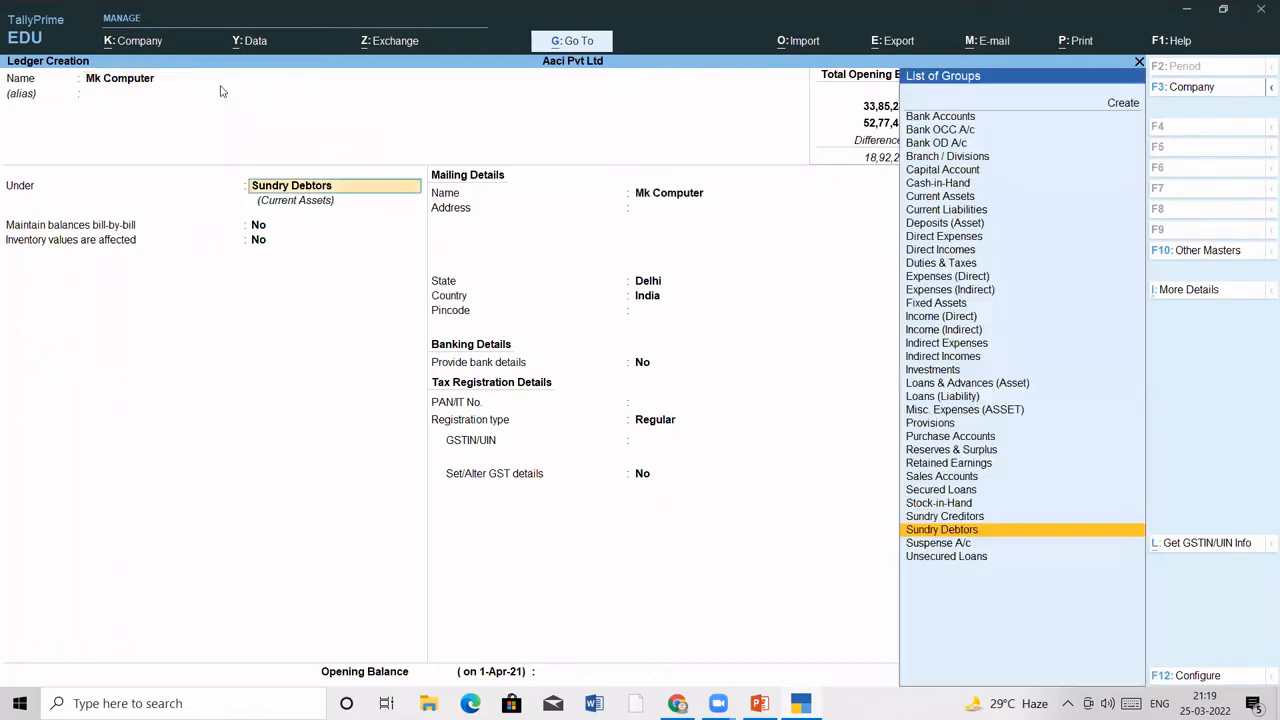
key(Return)
key(Return)
key(Return)
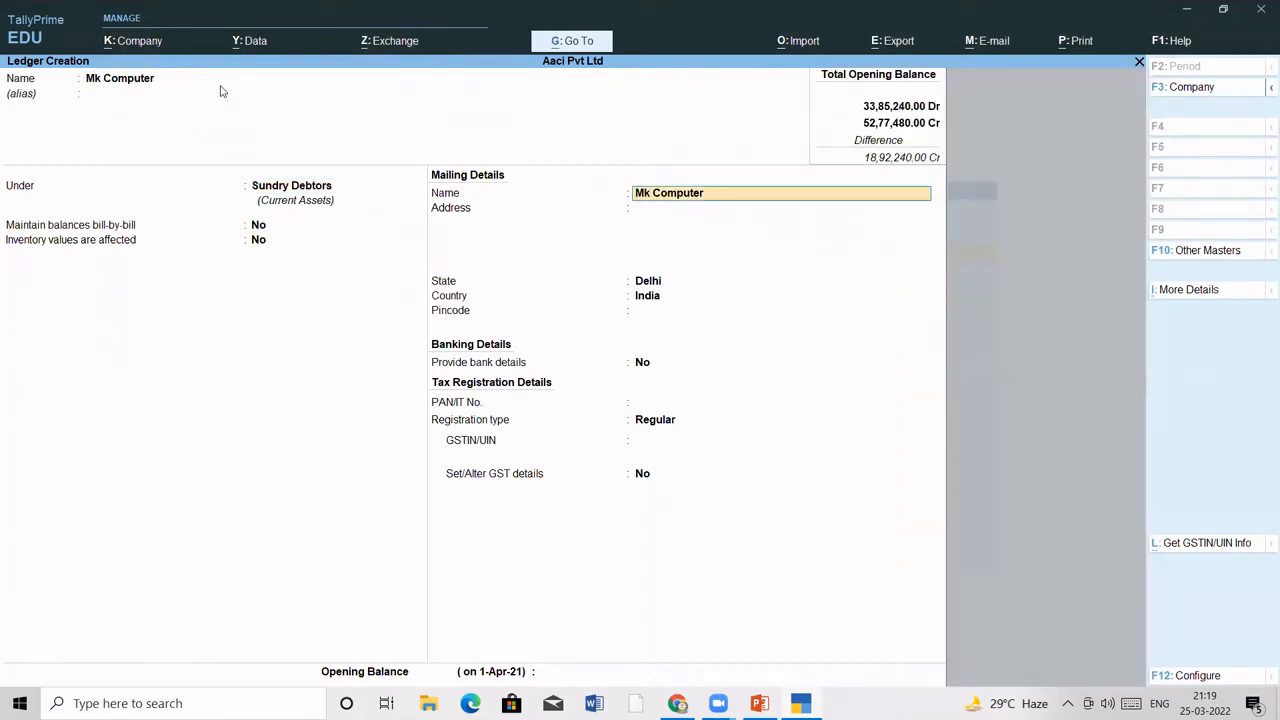
Accept the Mk Computer ledger's default mailing, banking and tax registration details
key(Return)
key(Return)
key(Return)
key(Return)
key(Return)
key(Return)
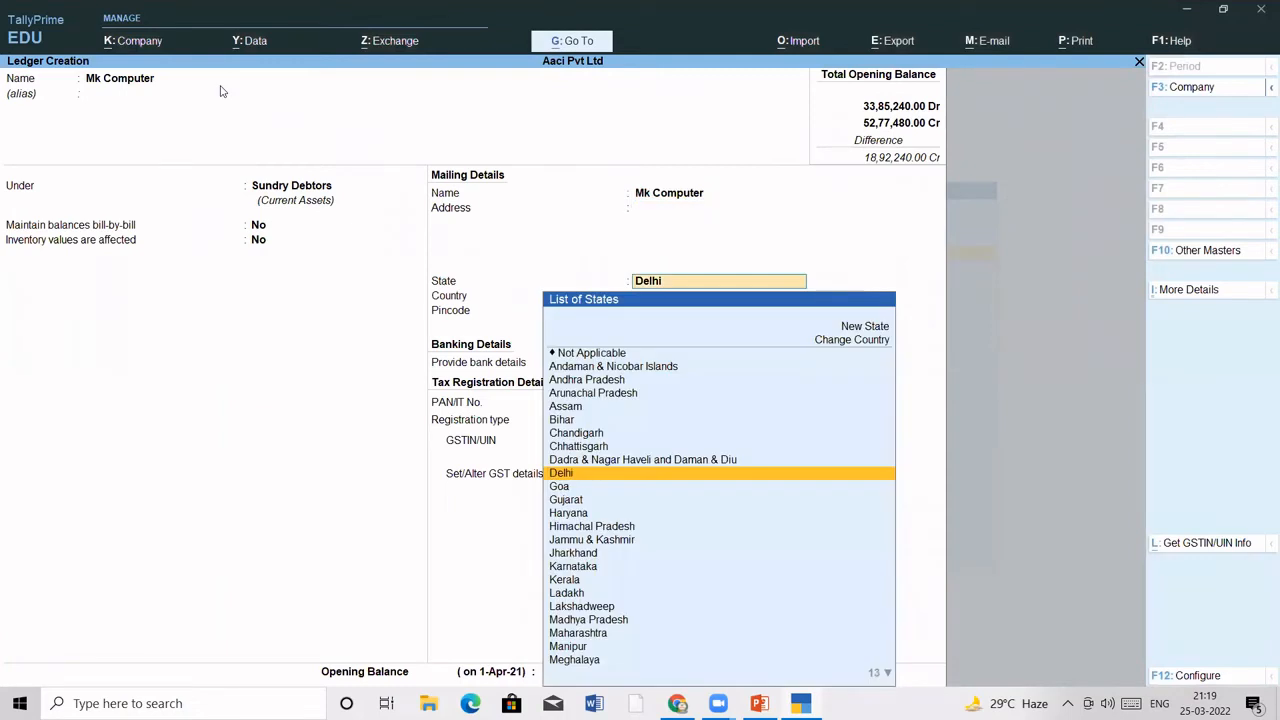
key(Return)
key(Return)
key(Return)
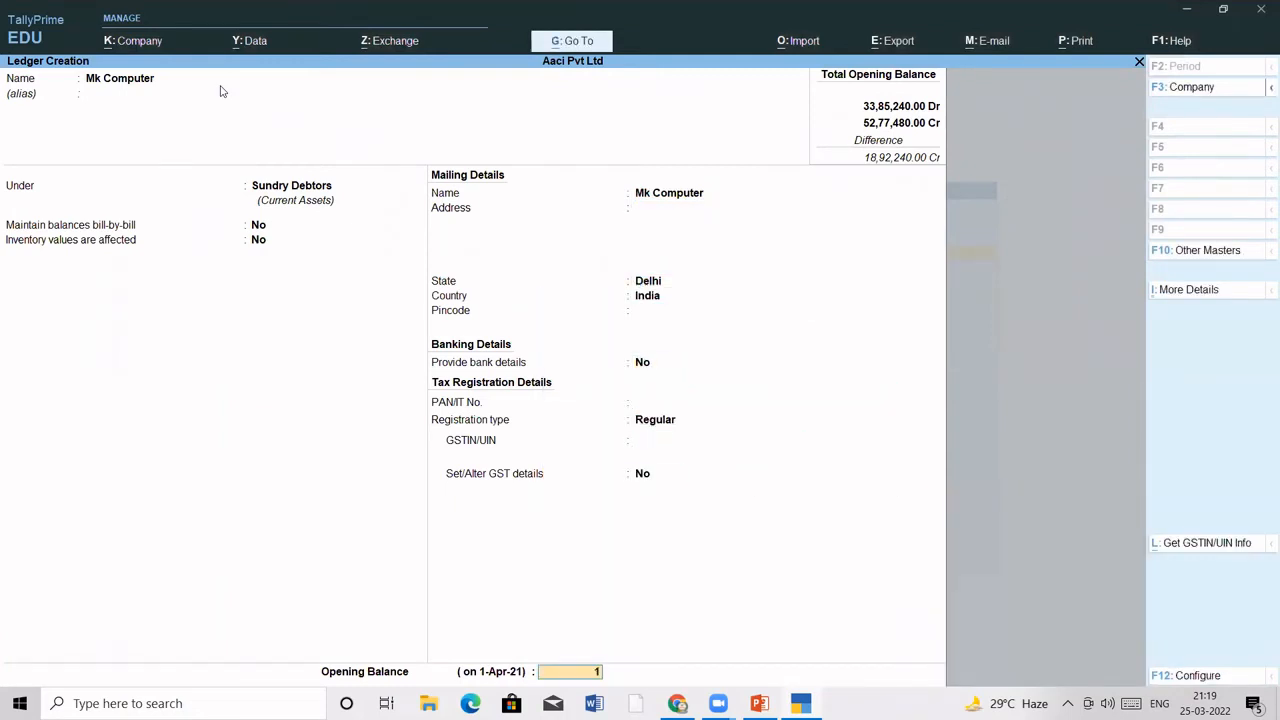
Set the Mk Computer ledger's opening balance to 1,13,960 Dr and save it
text(113960)
key(Return)
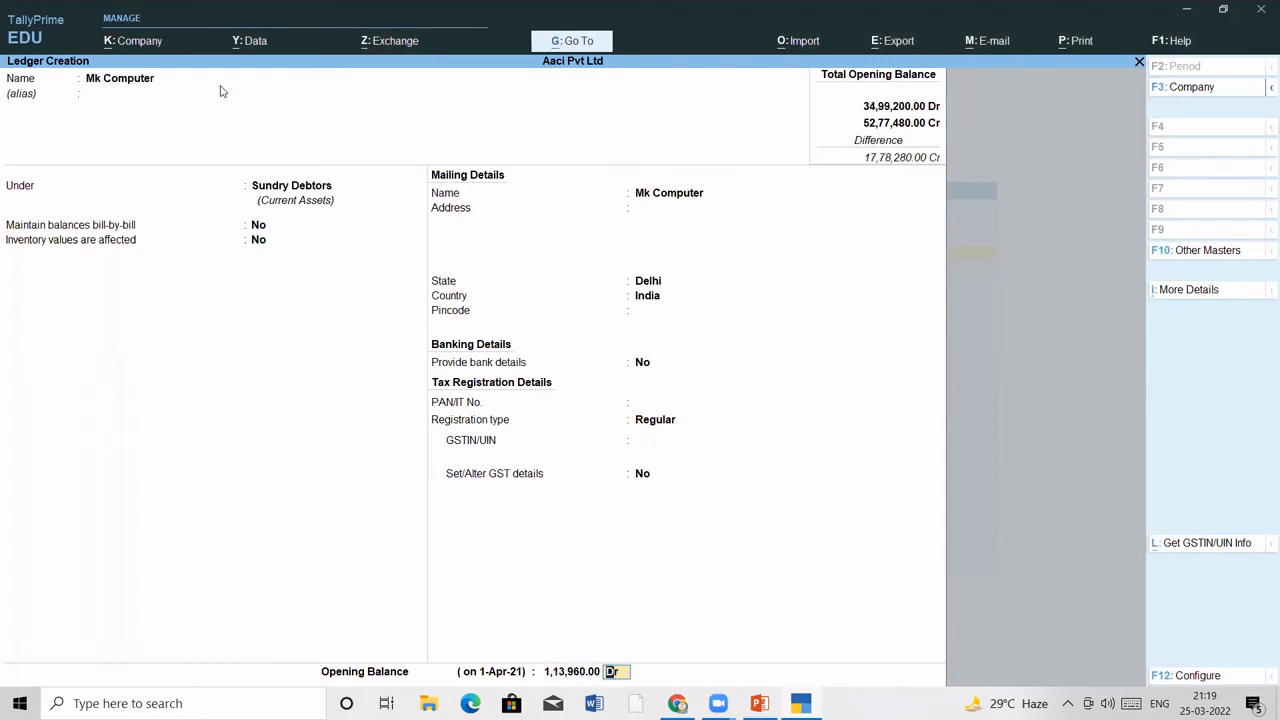
key(Return)
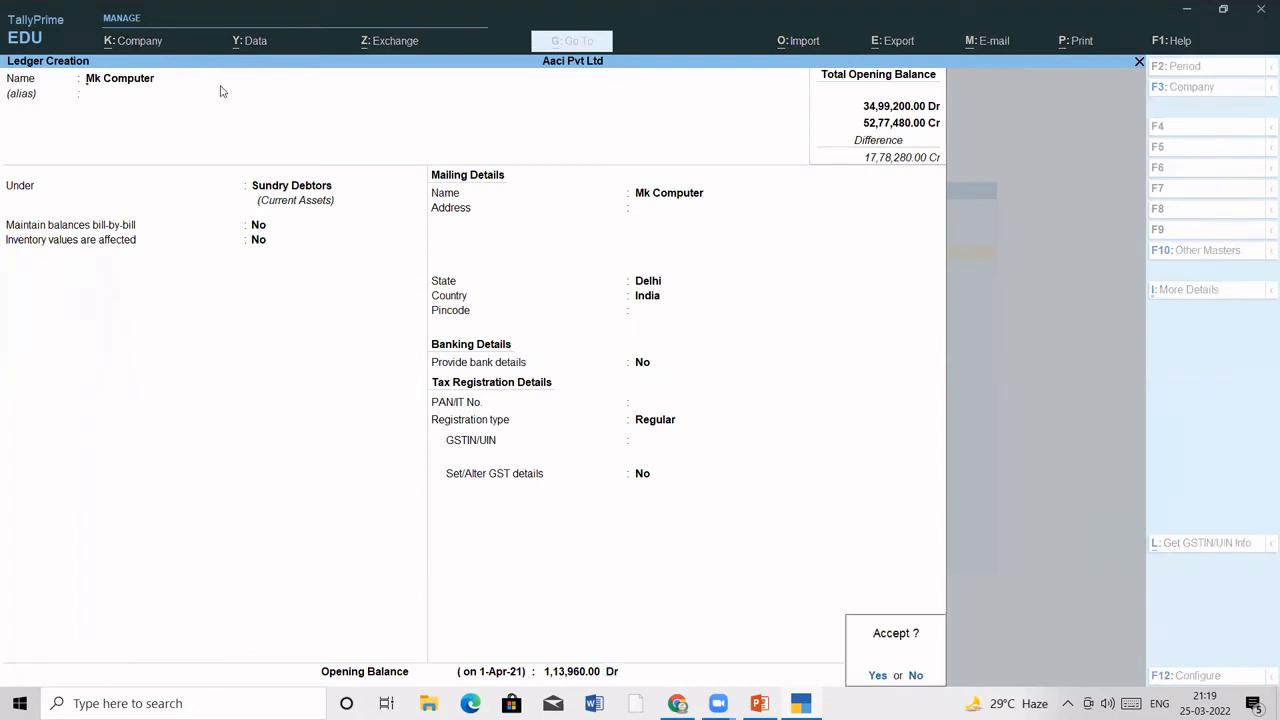
key(Return)
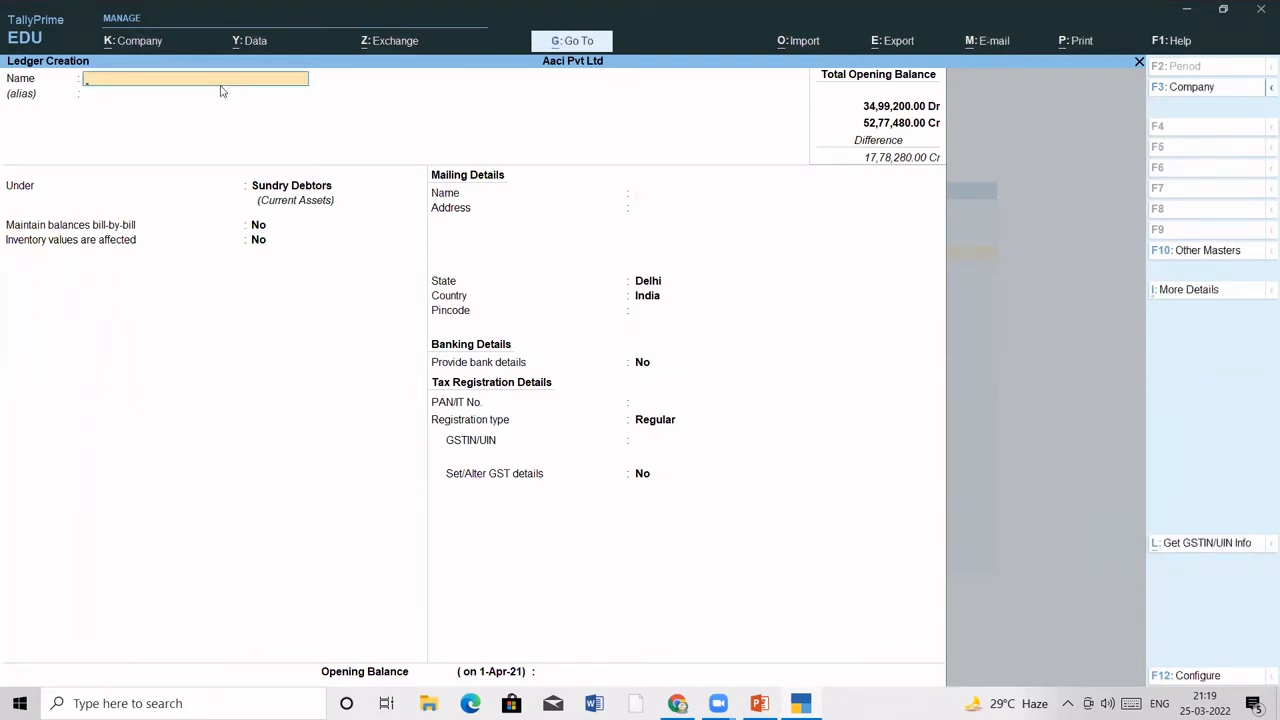
Name the next ledger Super Computer, keeping it under Sundry Debtors with all default details
text(Super Computer)
key(Return)
key(Return)
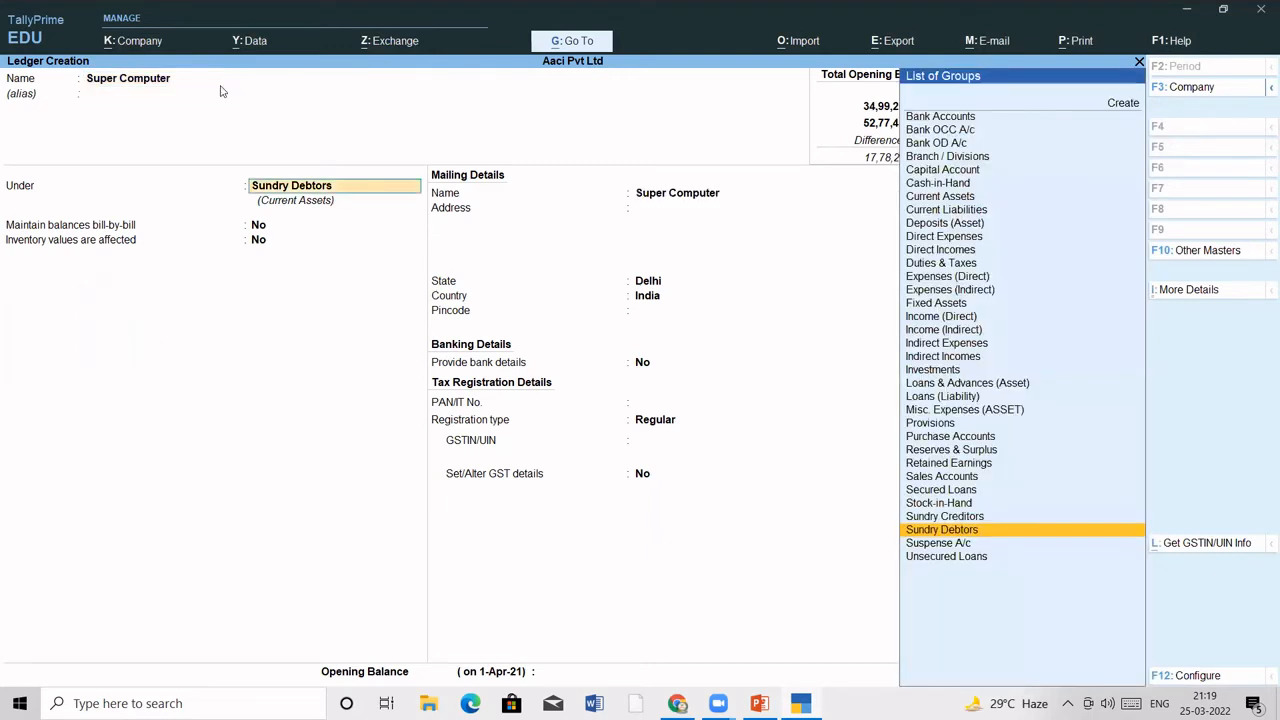
key(Return)
key(Return)
key(Return)
key(Return)
key(Return)
key(Return)
key(Return)
key(Return)
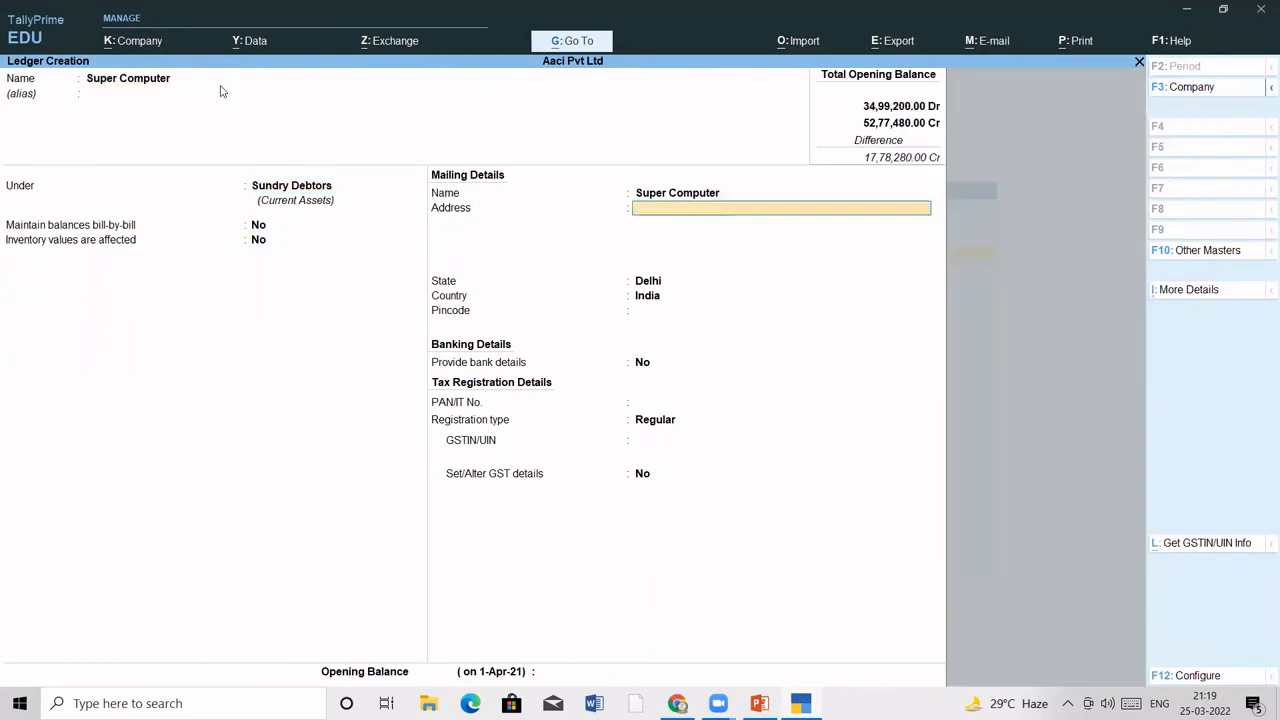
key(Return)
key(Return)
key(Return)
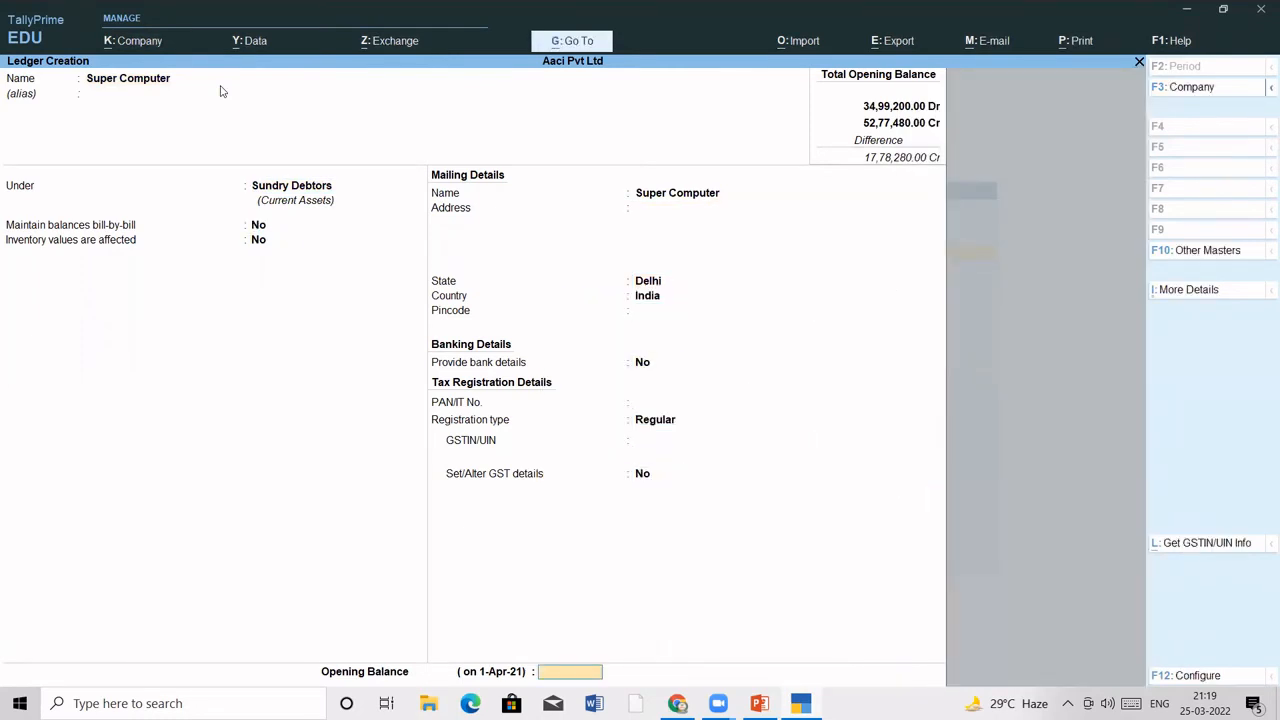
Set the Super Computer ledger's opening balance to 71,300 Dr and save it
text(71,300)
key(Return)
key(Return)
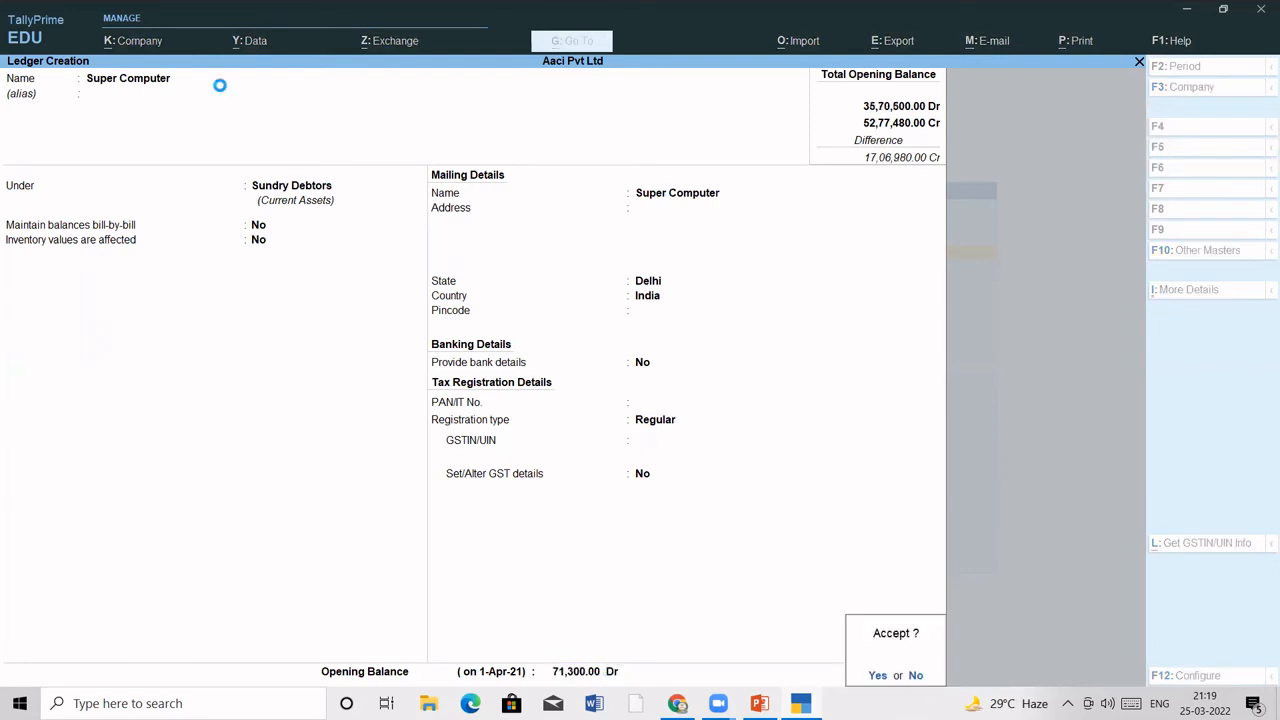
key(Return)
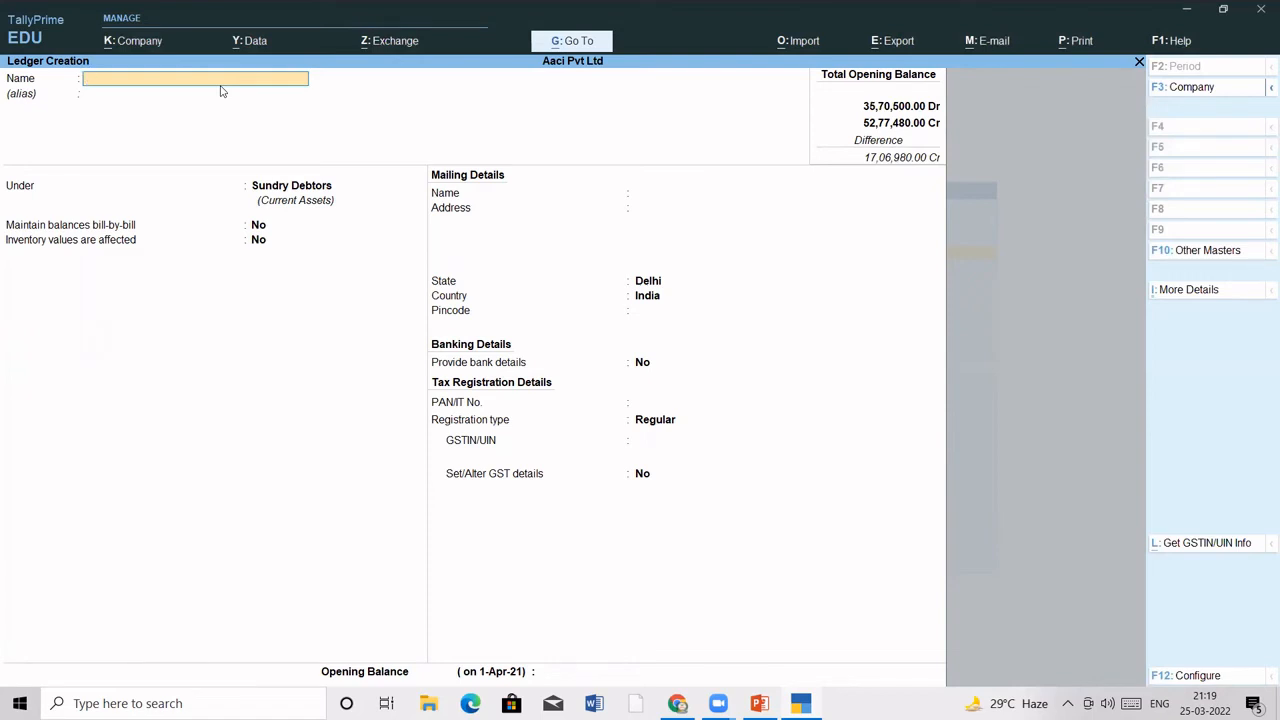
Name the next ledger Spectrum Computer, keeping it under Sundry Debtors with all default details
text(Spectrum computer)
key(Return)
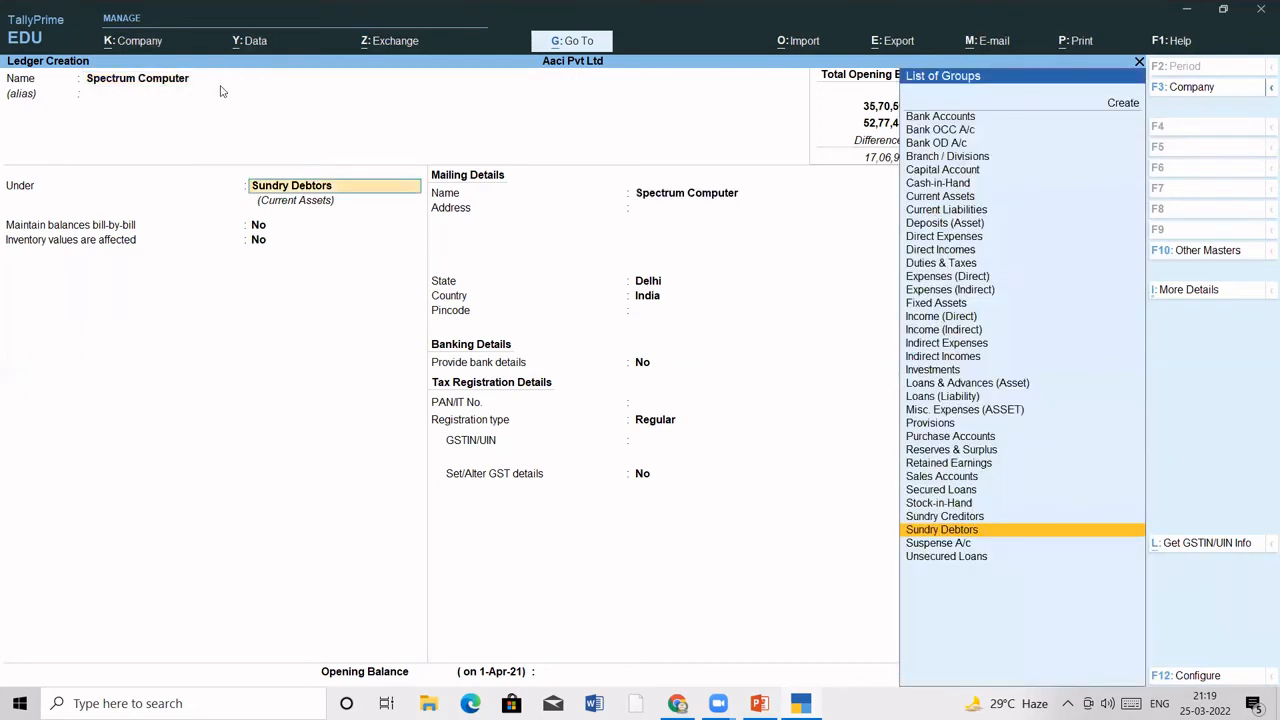
key(Return)
key(Return)
key(Return)
key(Return)
key(Return)
key(Return)
key(Return)
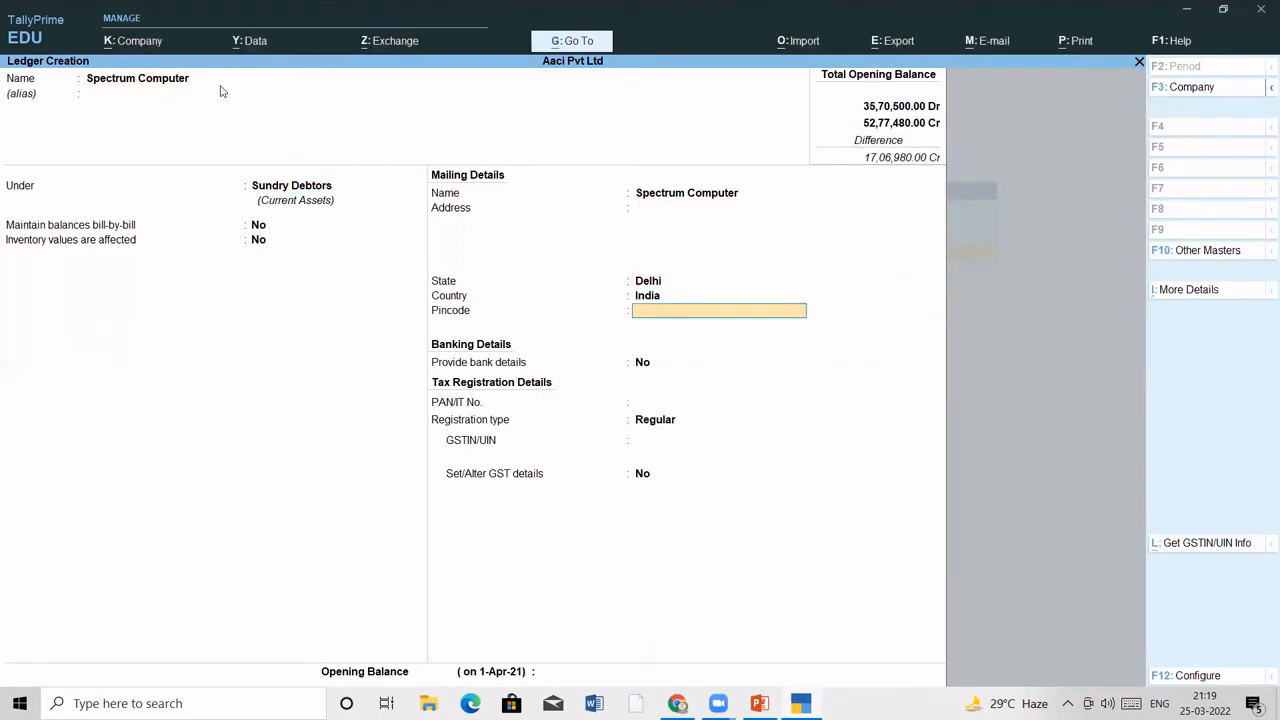
key(Return)
key(Return)
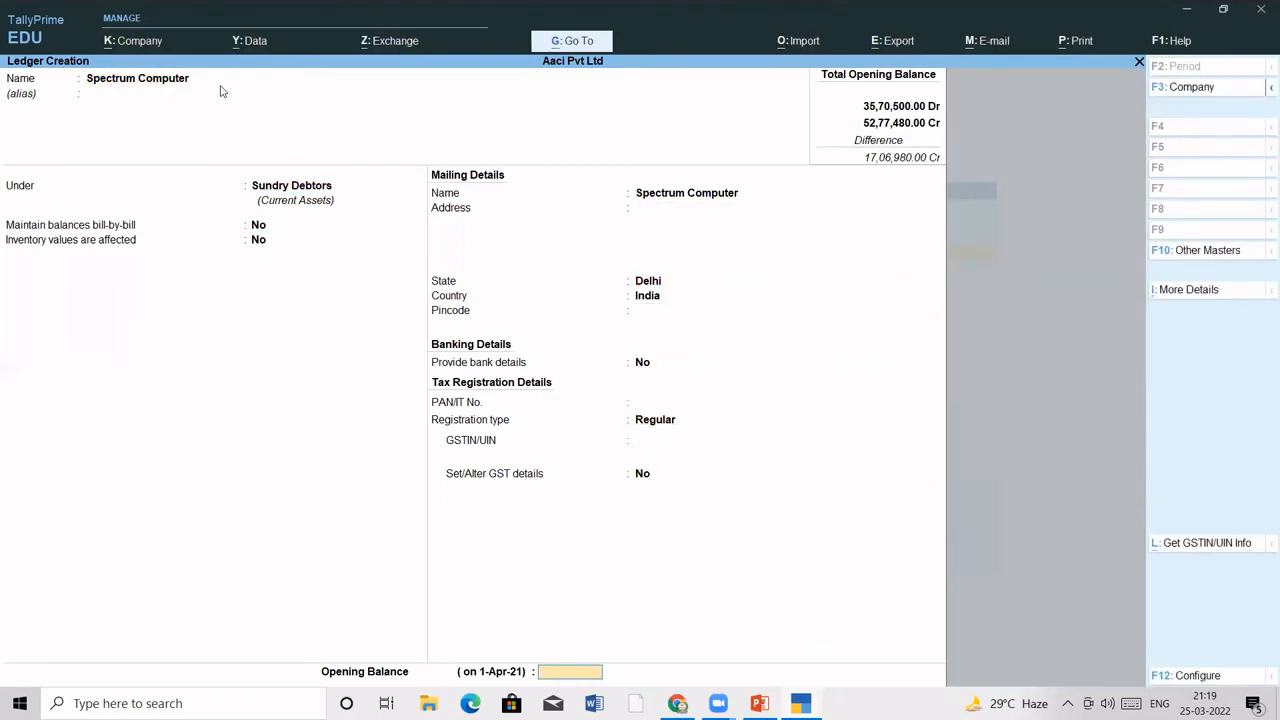
Set the Spectrum Computer ledger's opening balance to 1,51,680 Dr and save it
text(1,51,680)
key(Return)
key(Return)
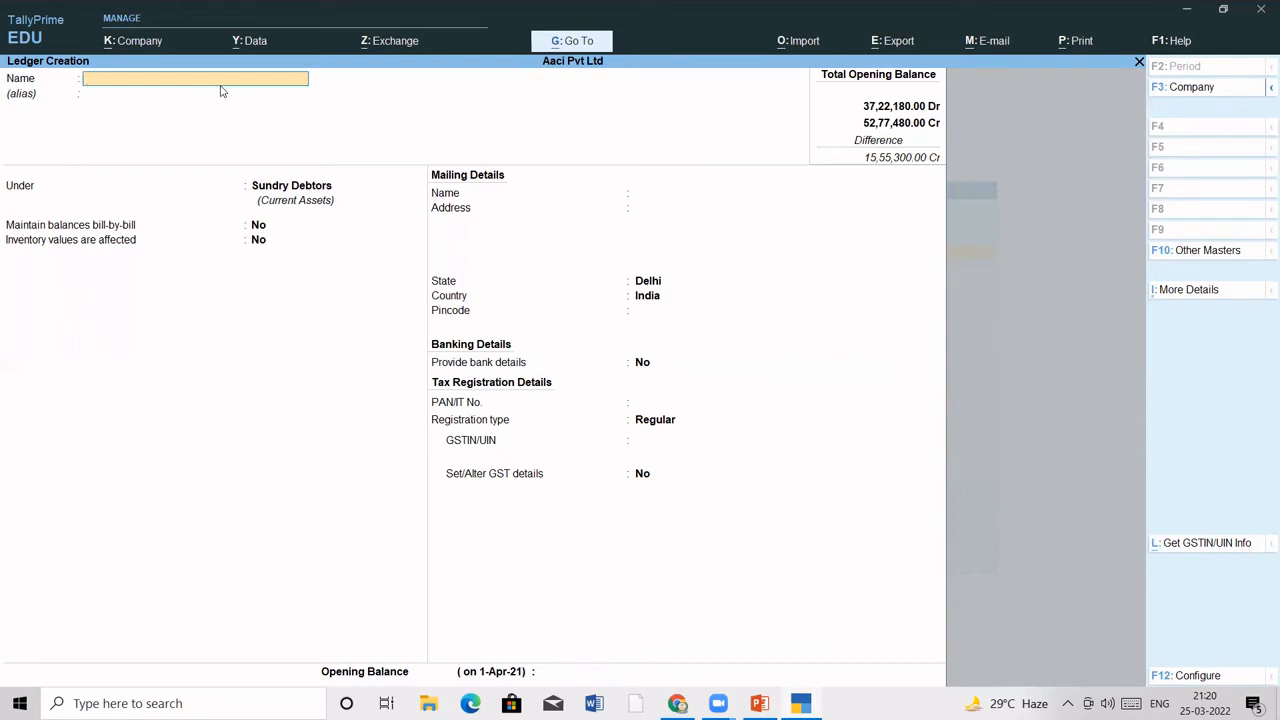
Leave ledger creation and display the company's Balance Sheet in detailed form
key(Escape)
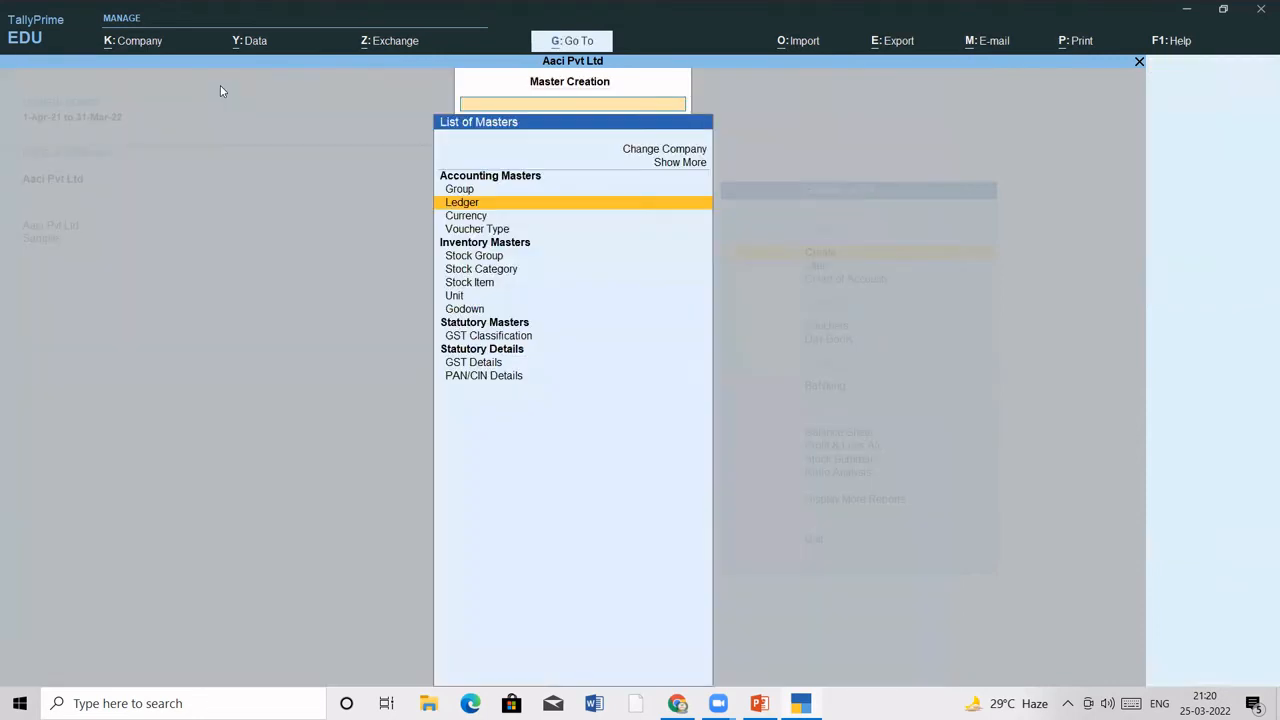
key(Escape)
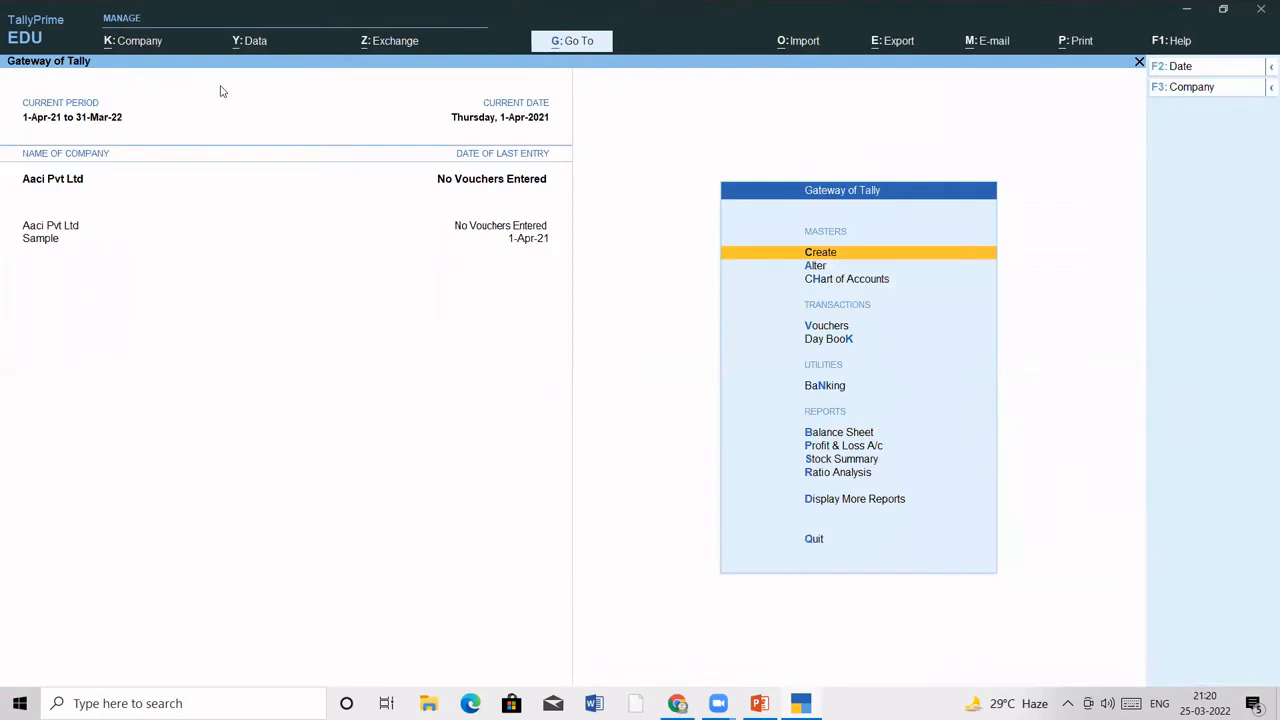
key(Down)
key(Down)
key(Down)
key(Down)
key(Down)
key(Down)
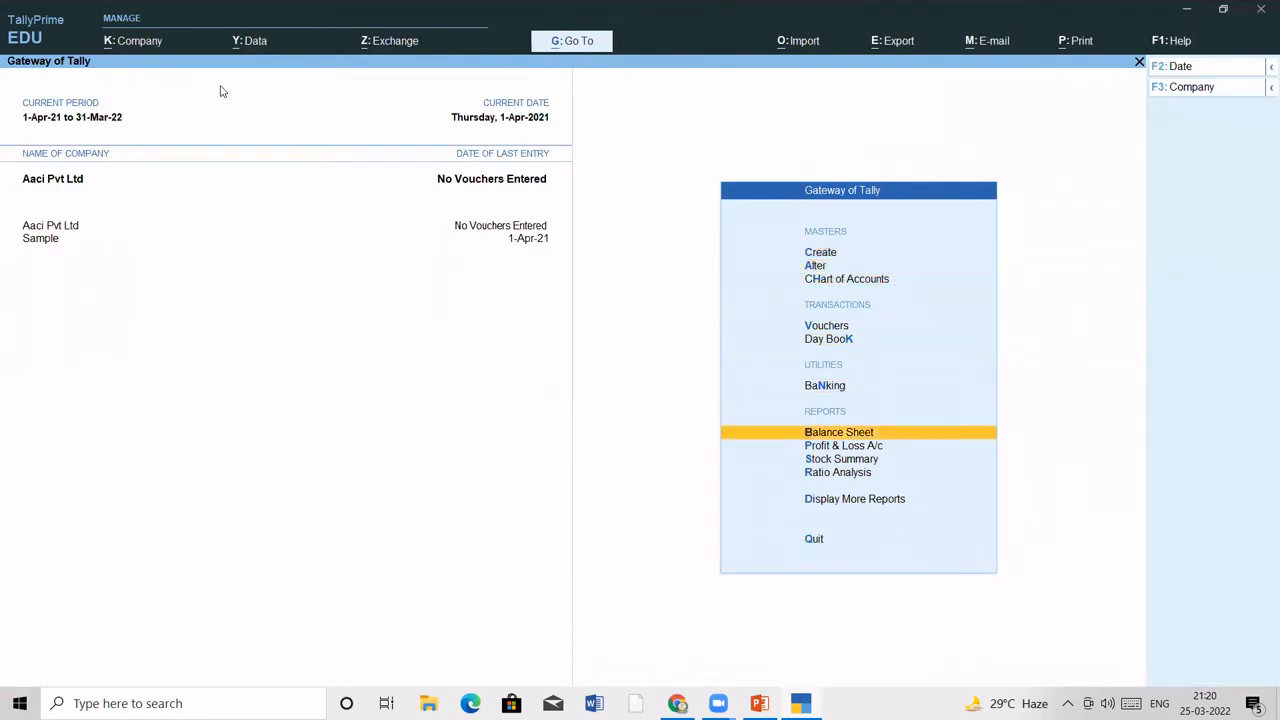
key(Return)
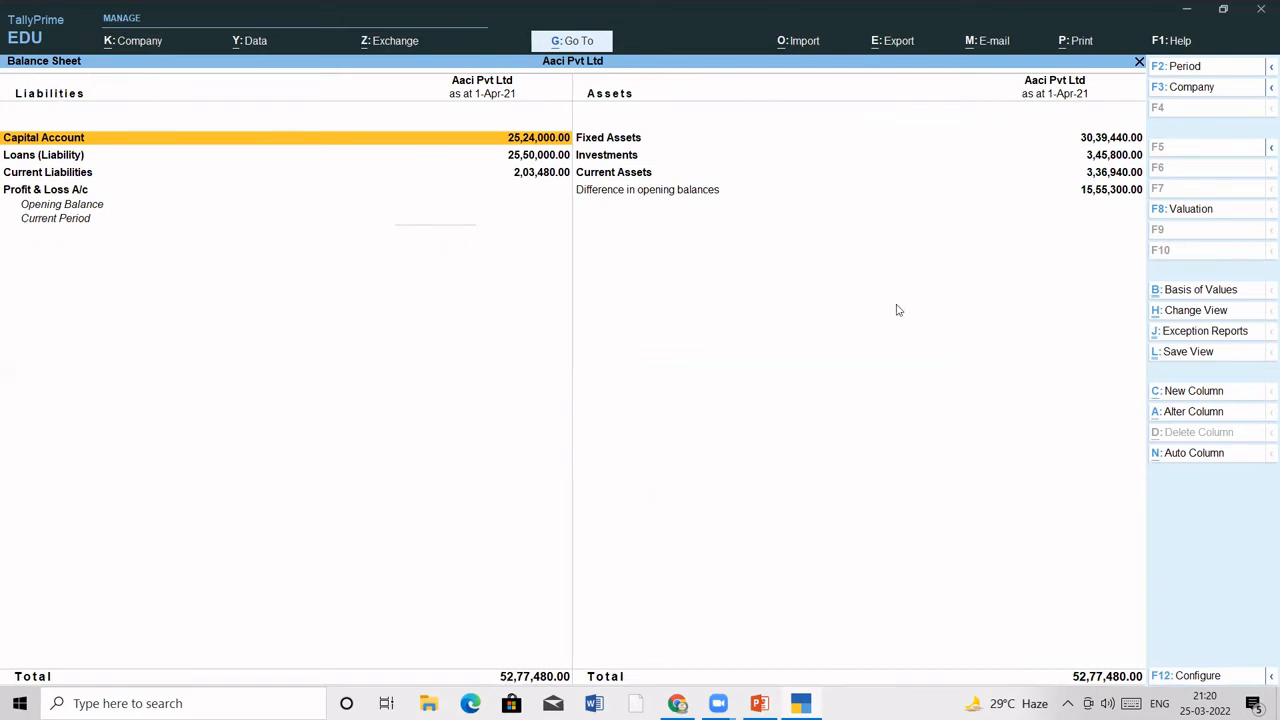
key(alt)
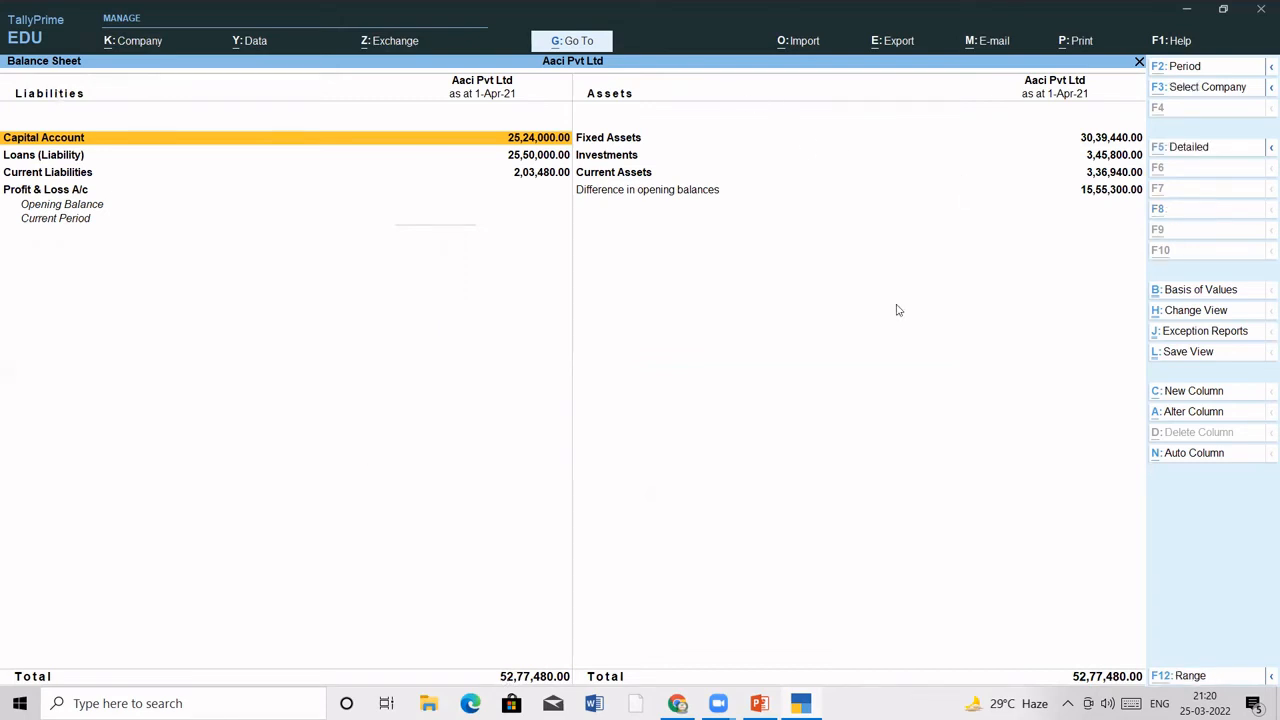
key(alt+F5)
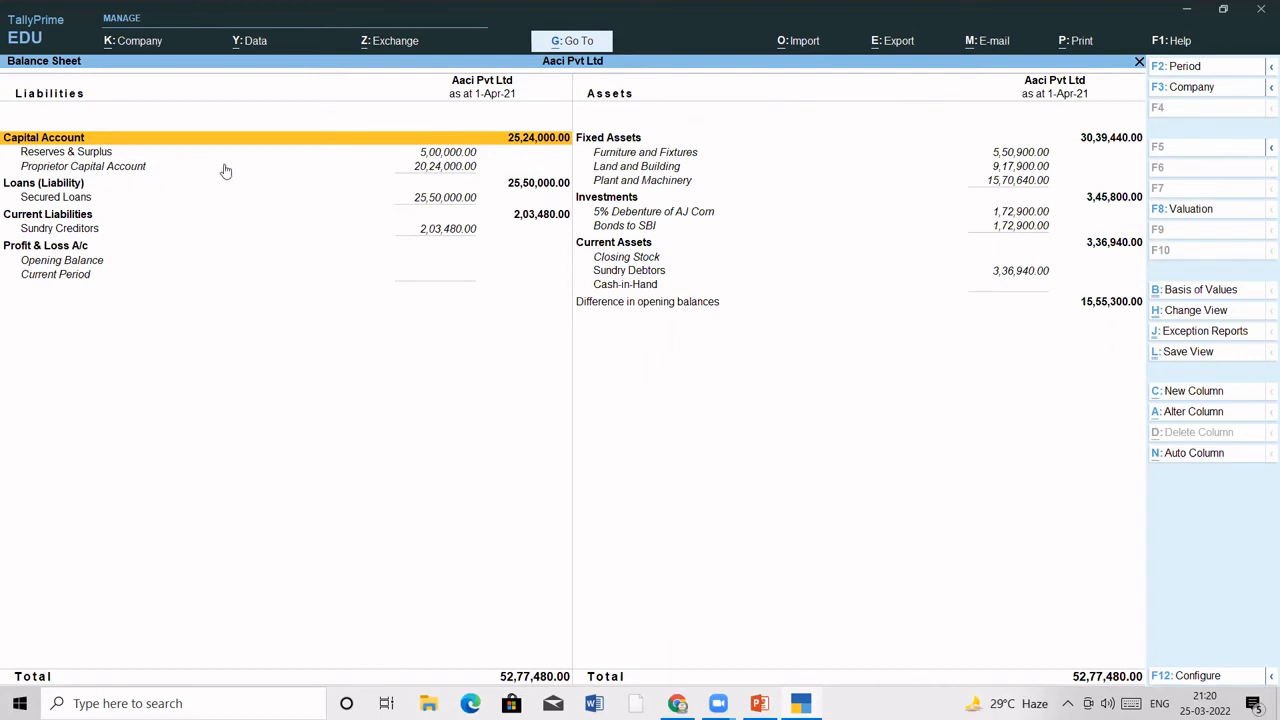
Check the ledgers that make up Reserves & Surplus, then return to the Balance Sheet
key(Down)
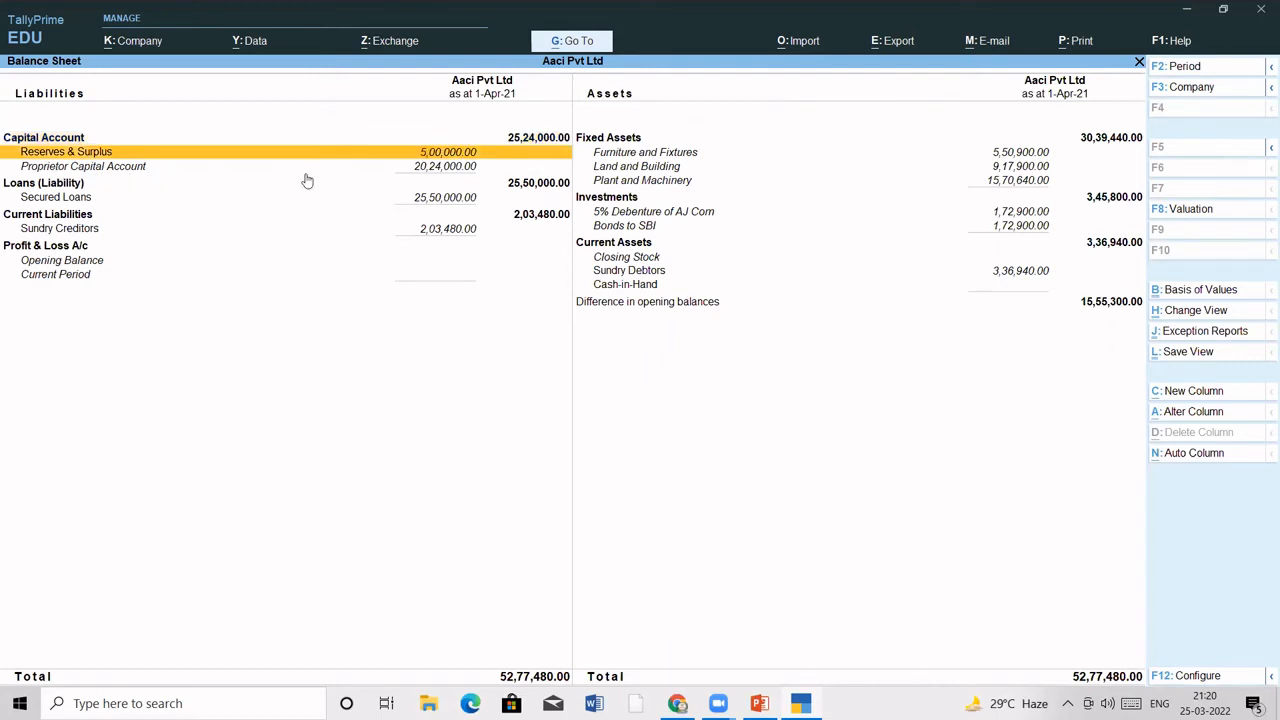
key(Return)
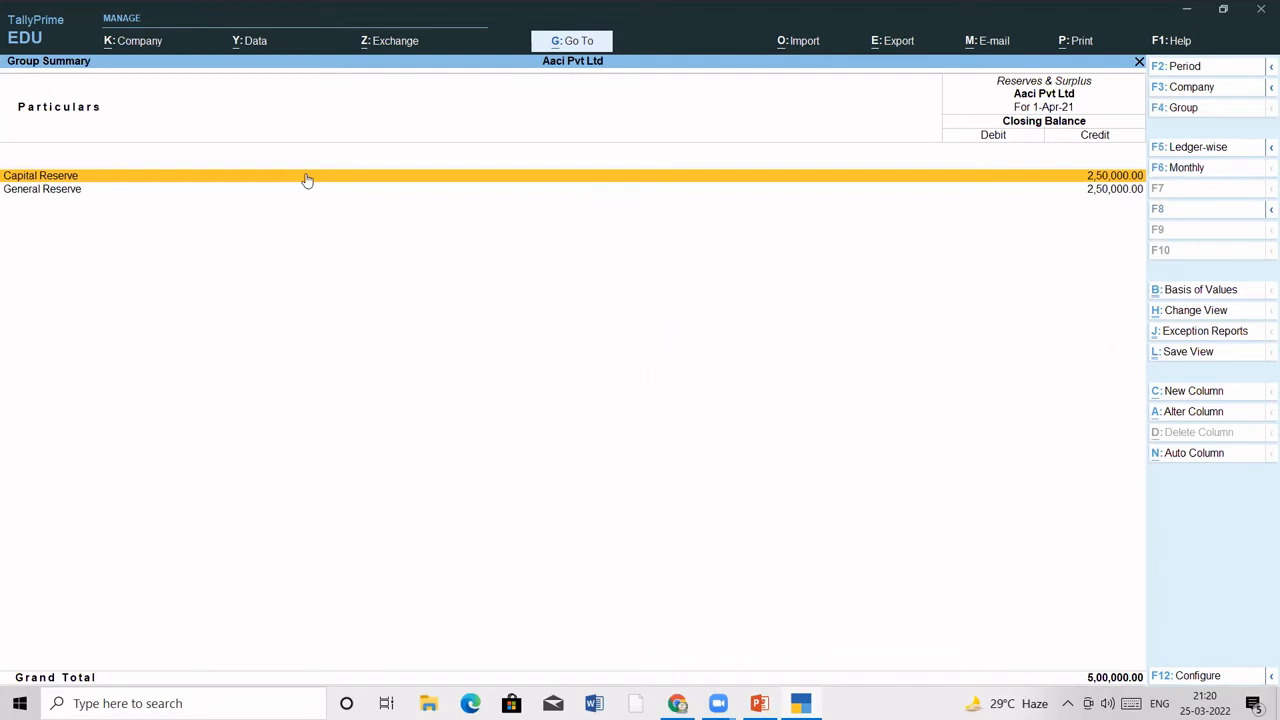
key(Down)
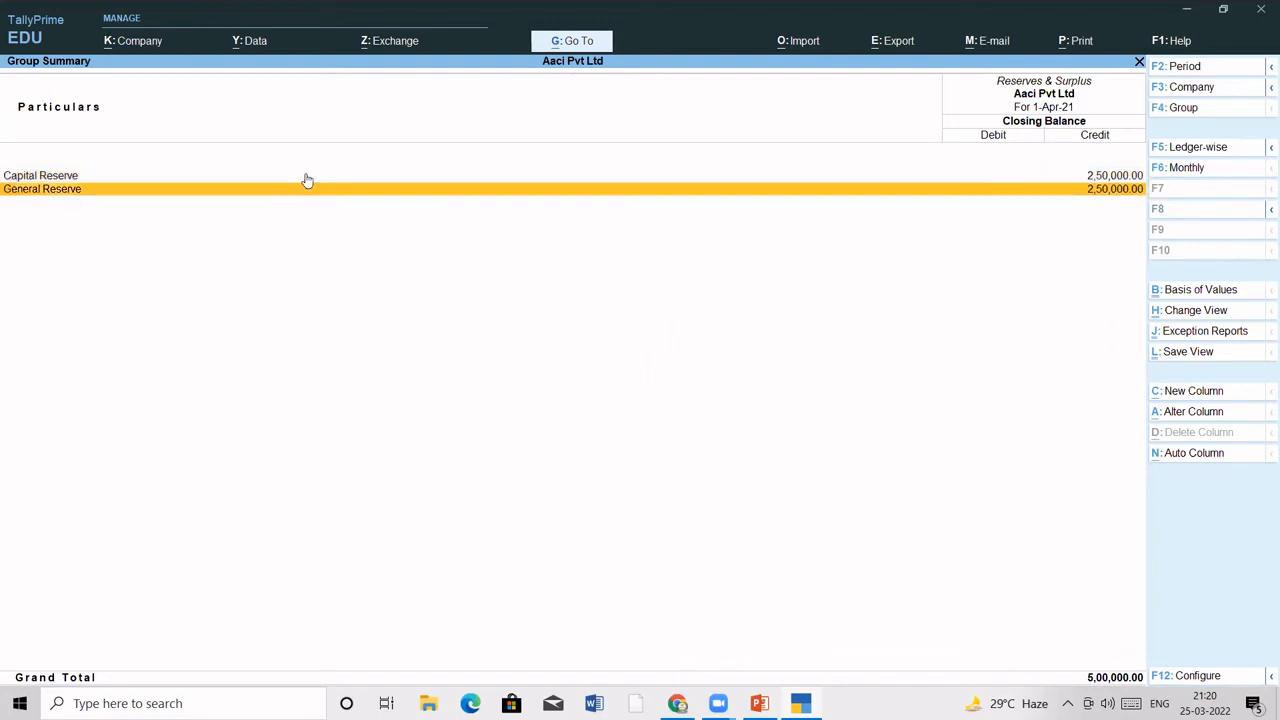
key(Escape)
Review the capital and loan entries on the liabilities side and display the ledgers under Sundry Creditors
key(Down)
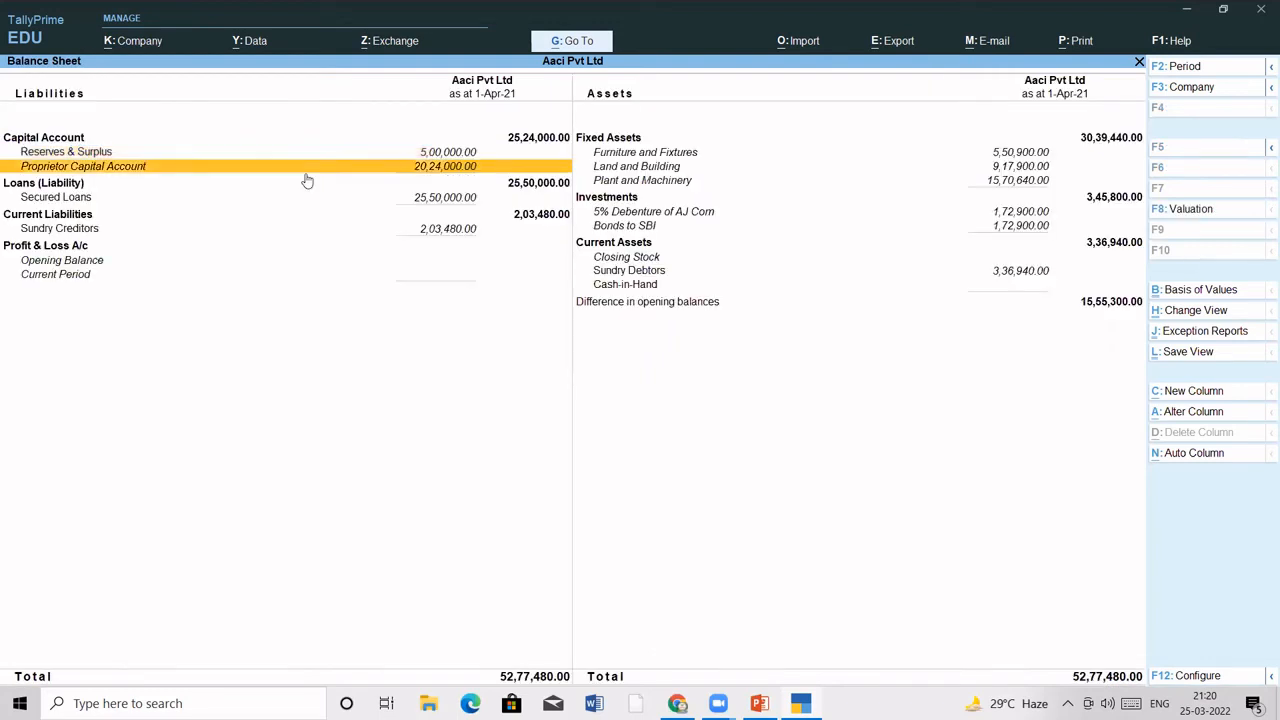
key(Up)
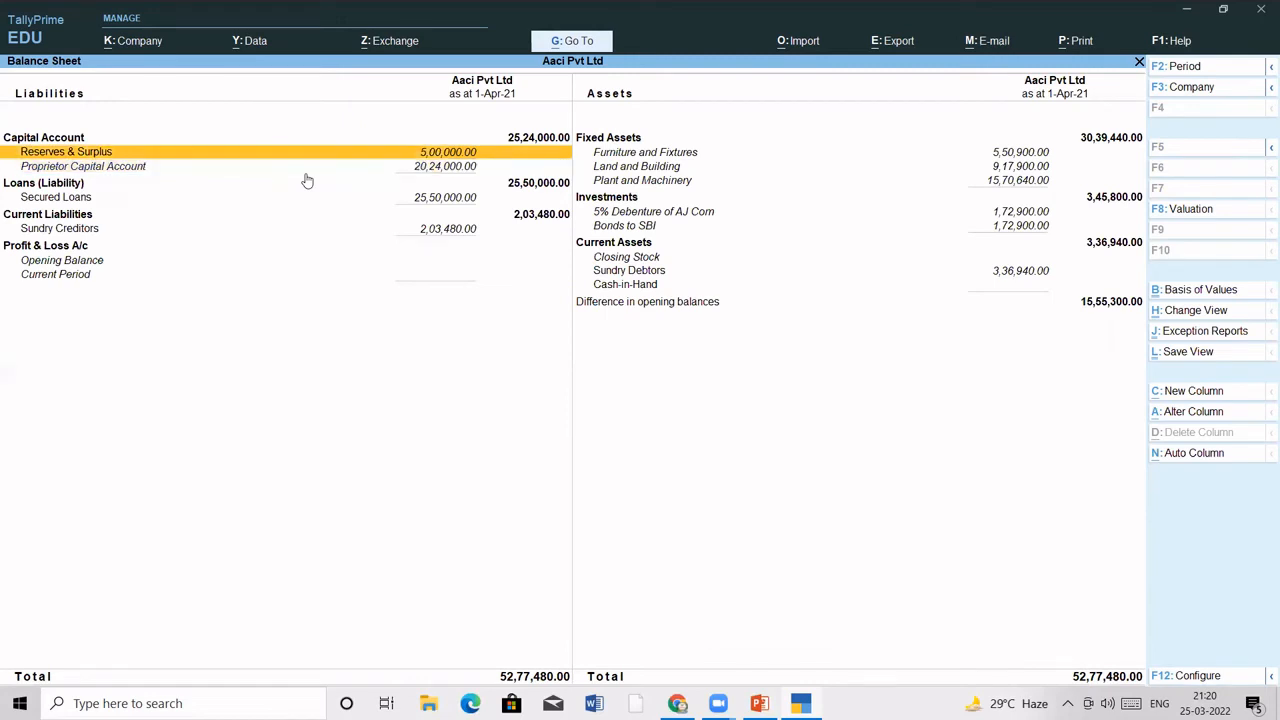
key(Up)
key(Down)
key(Up)
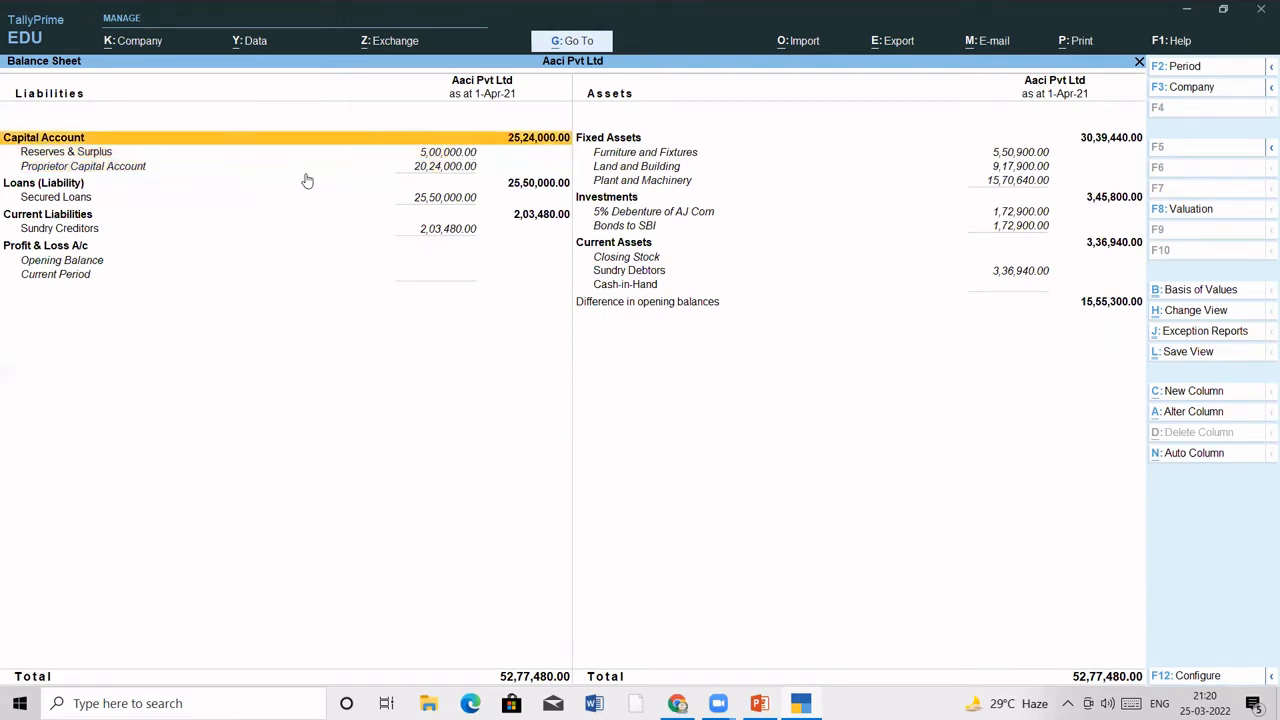
key(Down)
key(Down)
key(Down)
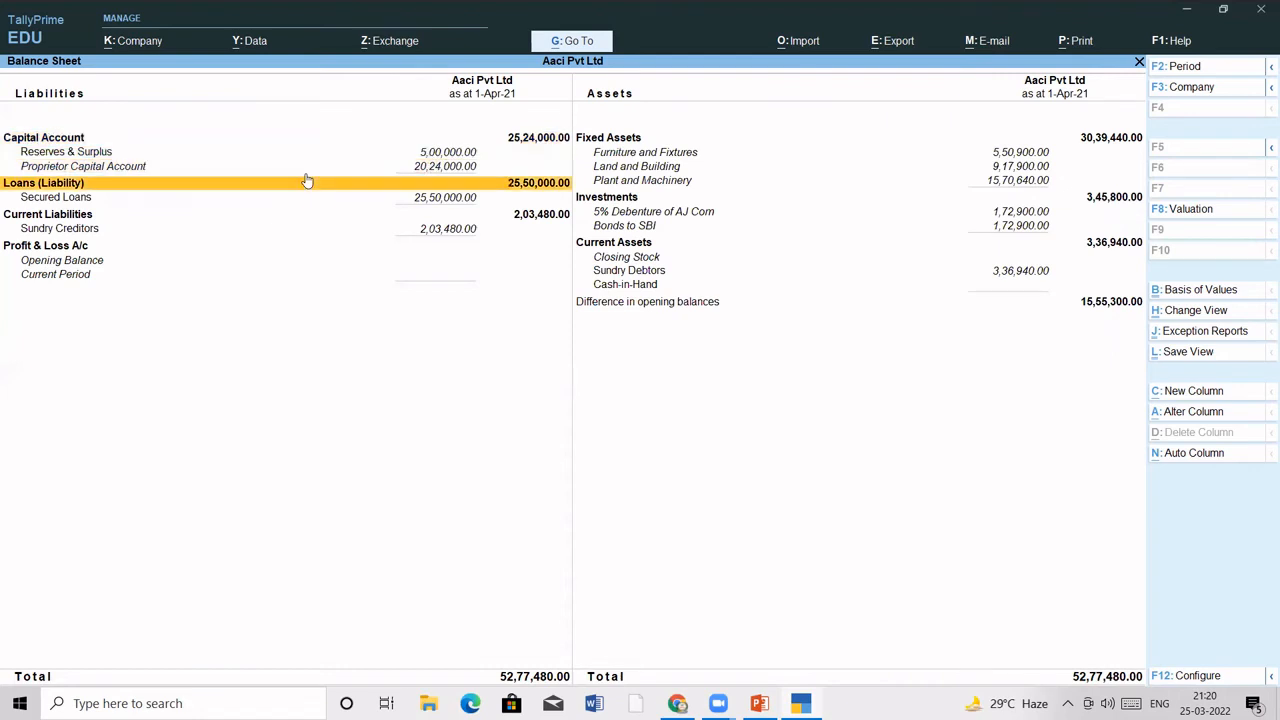
key(Down)
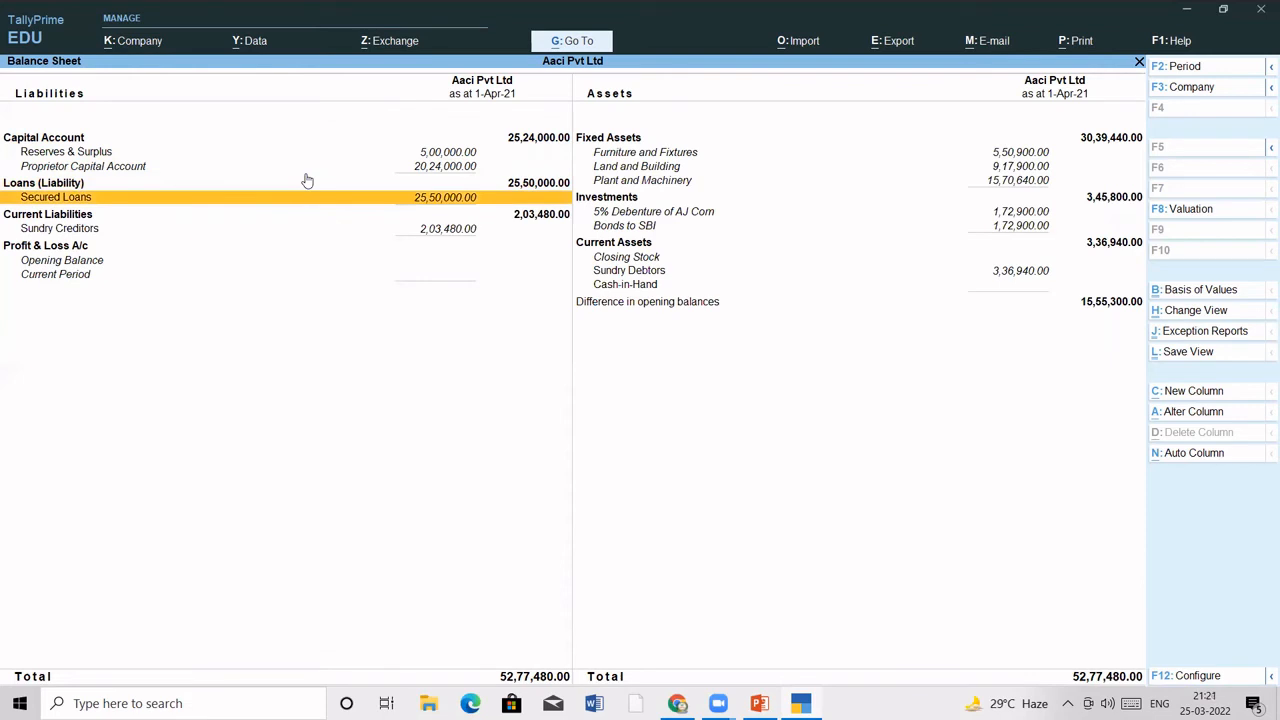
key(Down)
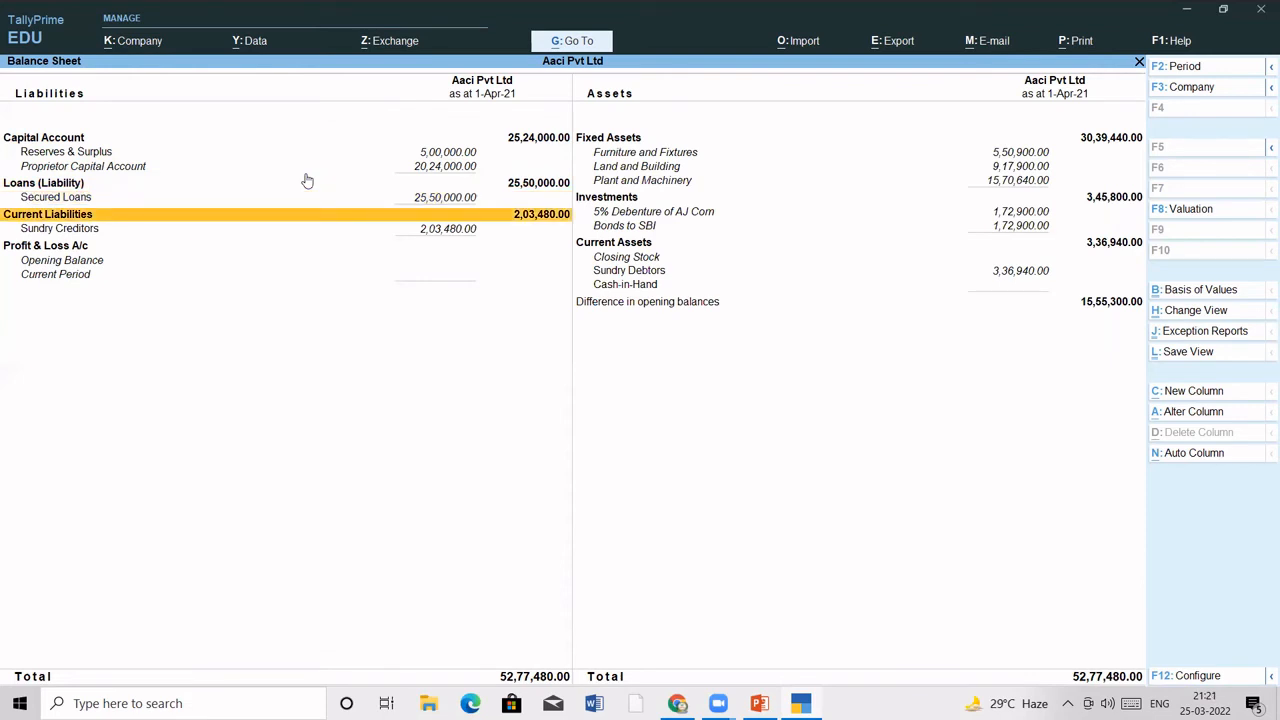
key(Down)
key(Return)
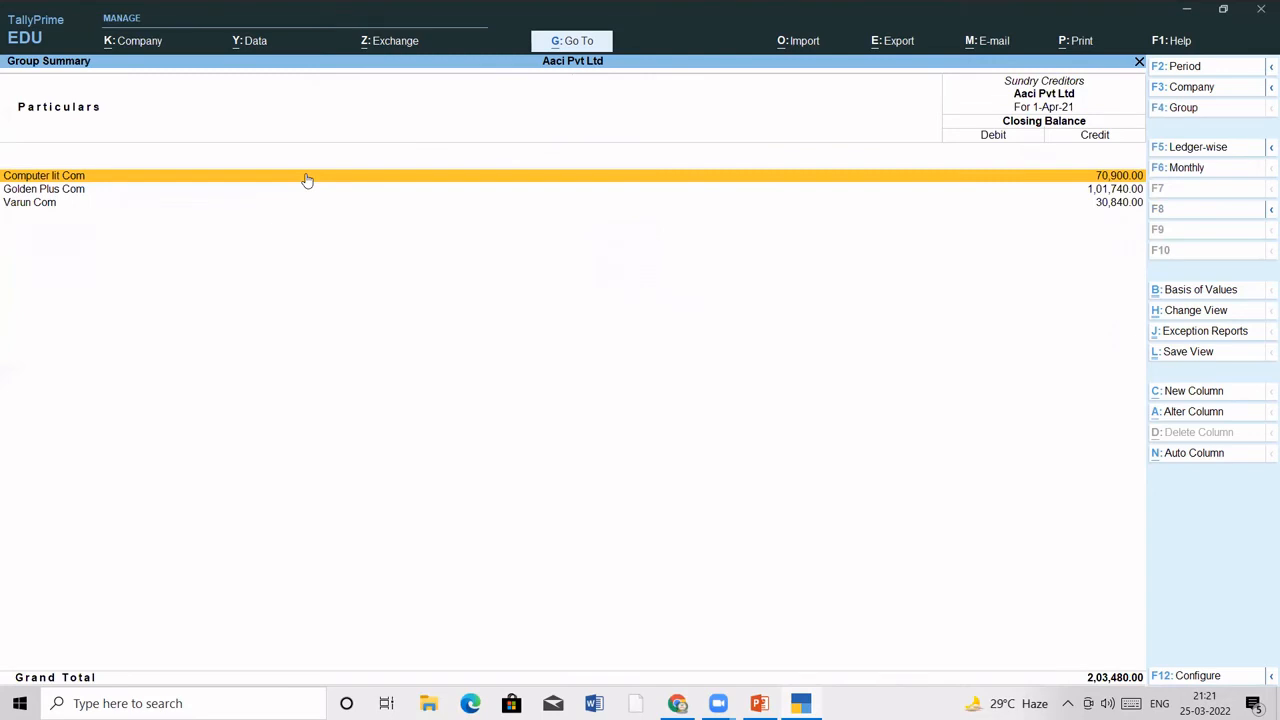
Go through the ledgers under Sundry Creditors, then return to the Balance Sheet
key(Down)
key(Down)
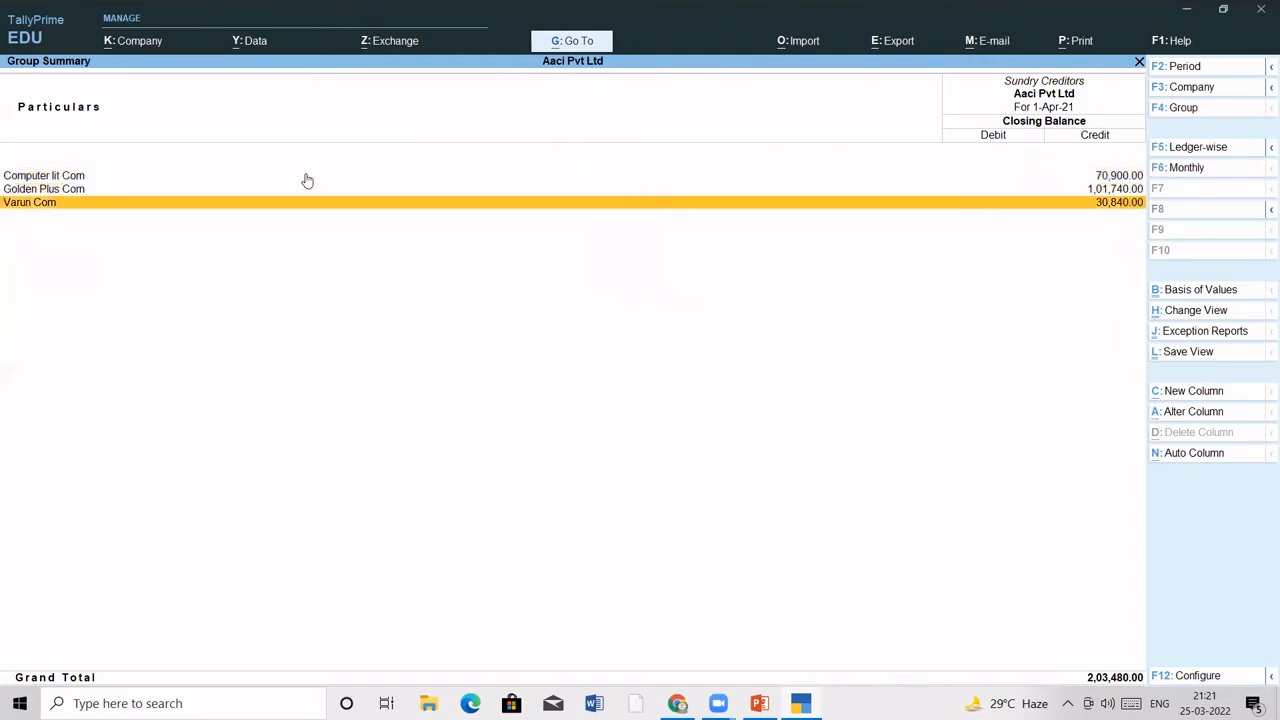
key(Escape)
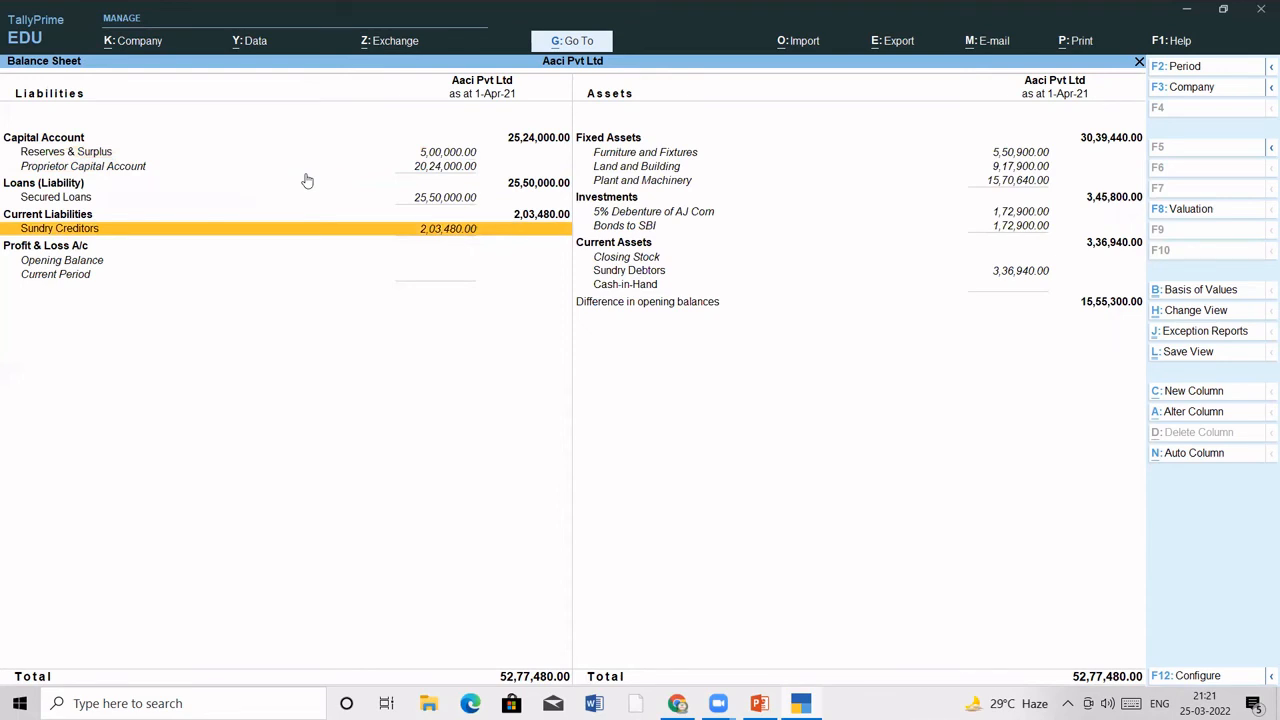
key(Down)
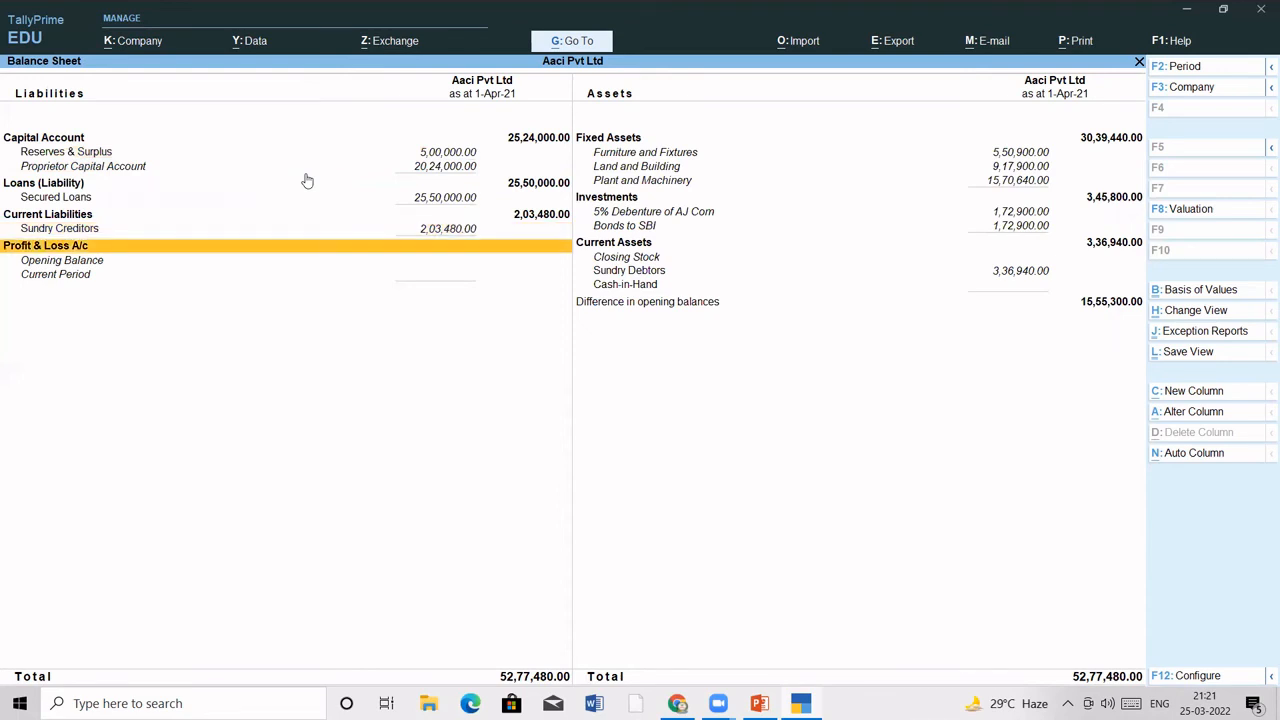
Review the Furniture and Fixtures, Land and Building, and Plant and Machinery entries under Fixed Assets on the assets side
key(Right)
key(Up)
key(Up)
key(Up)
key(Up)
key(Up)
key(Up)
key(Up)
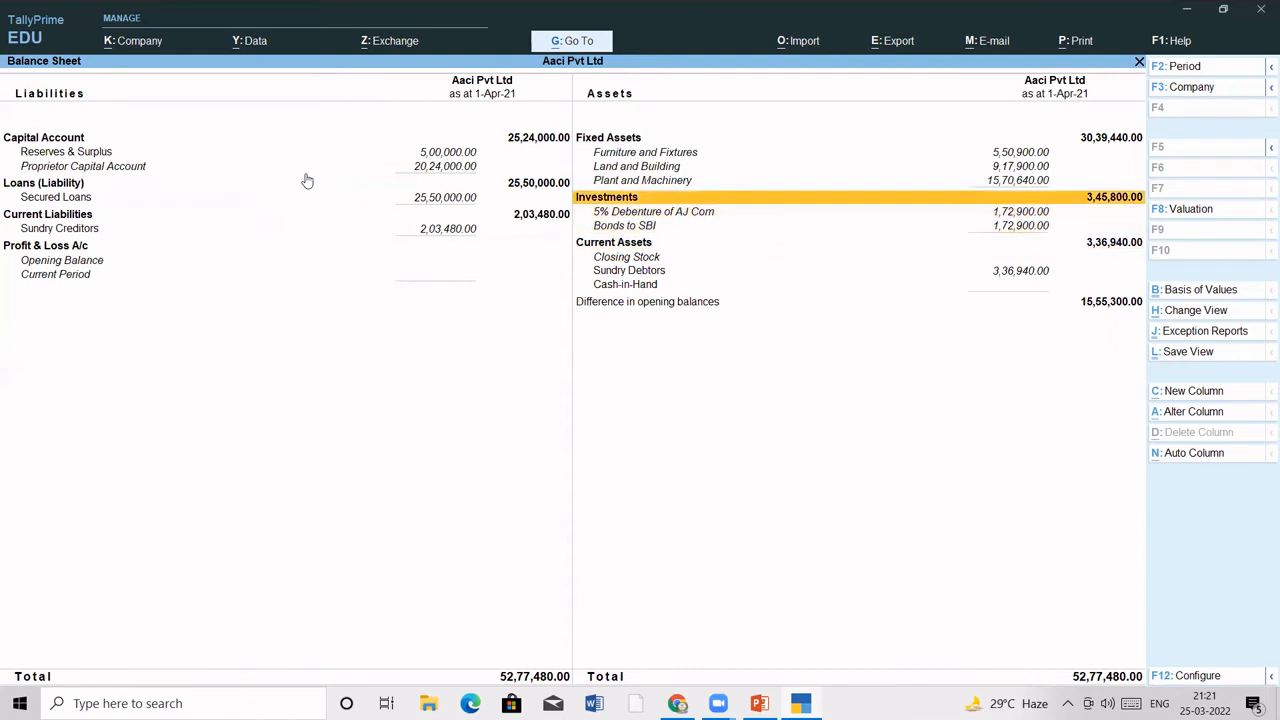
key(Up)
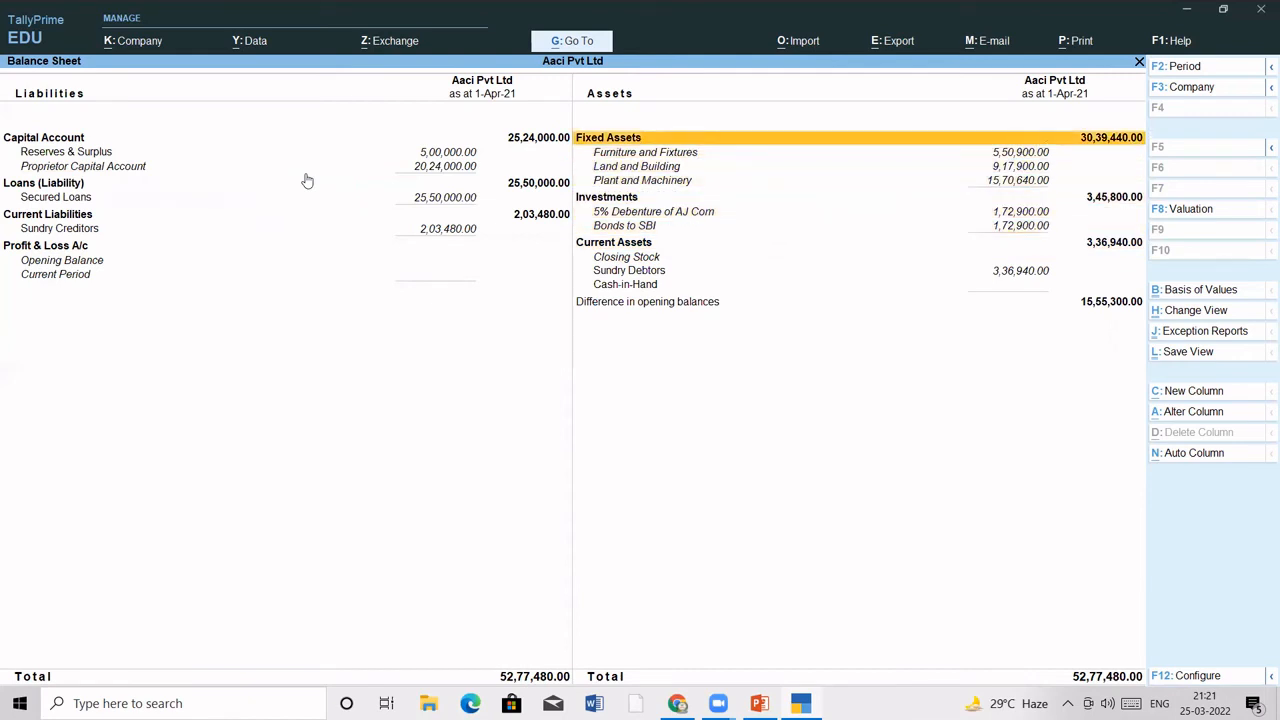
key(Down)
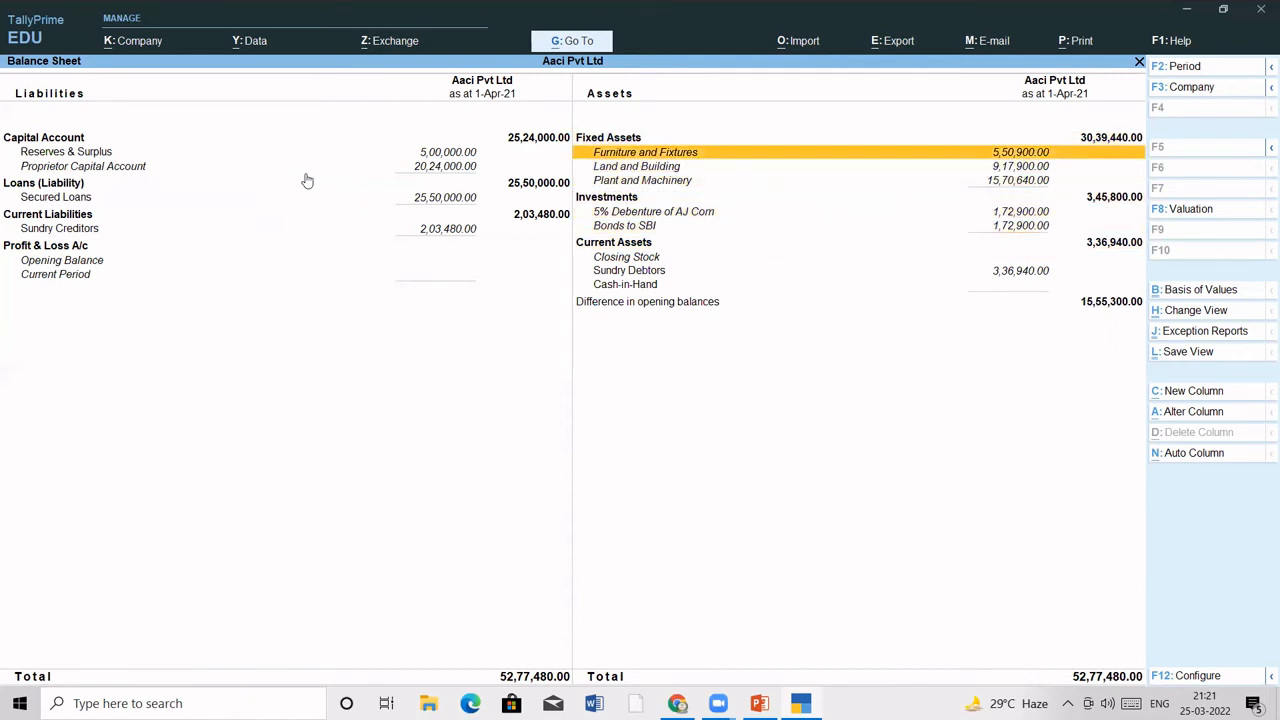
key(Down)
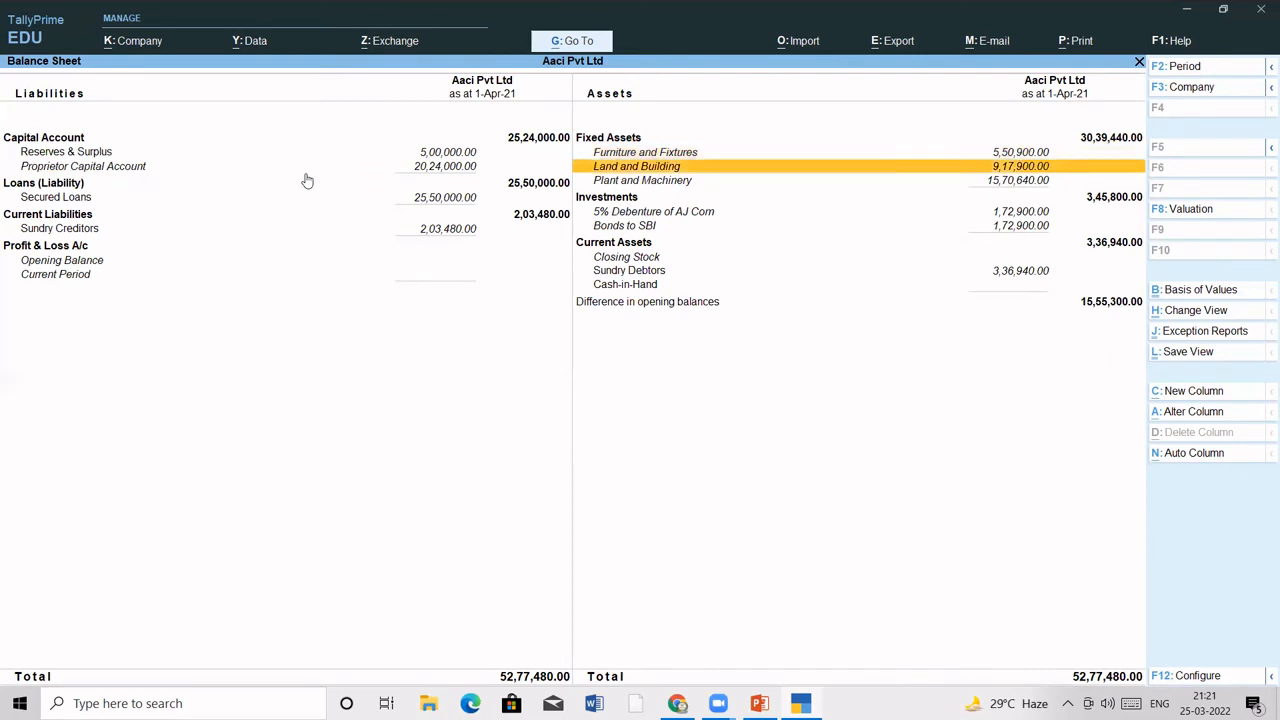
key(Down)
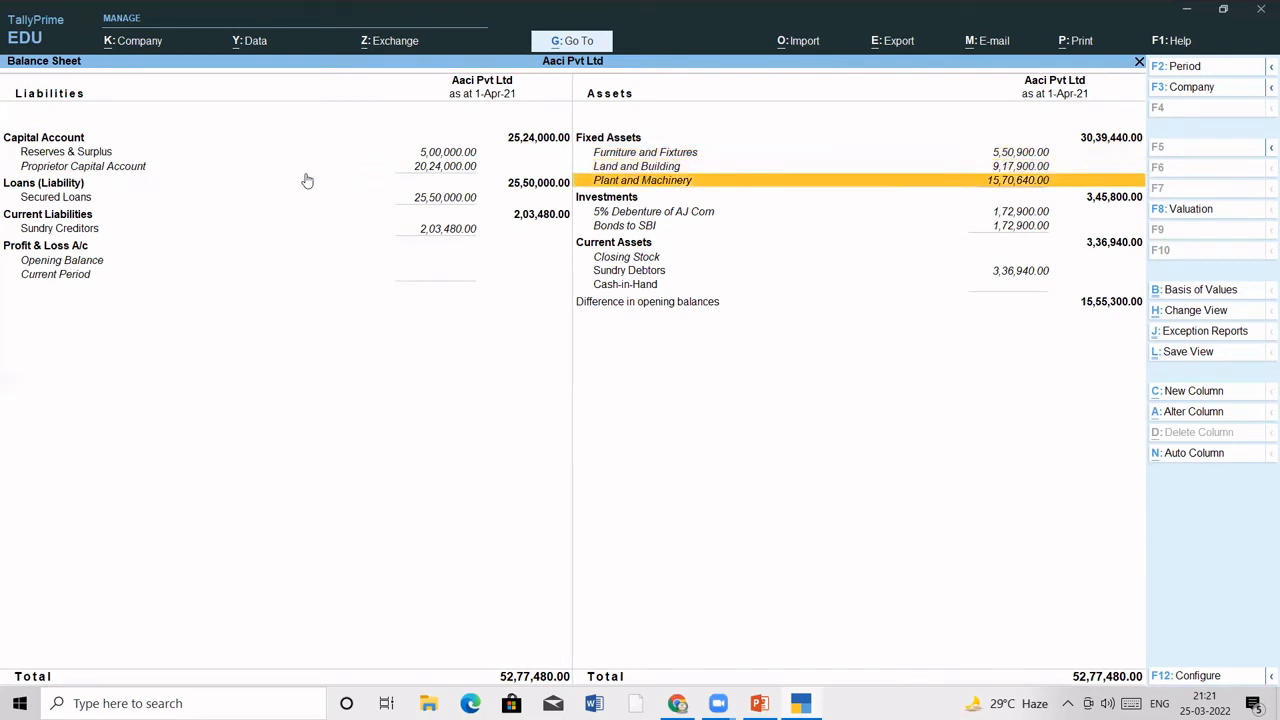
Review the Investments entries in the Balance Sheet, 5% Debenture of AJ Com and Bonds to SBI
key(Down)
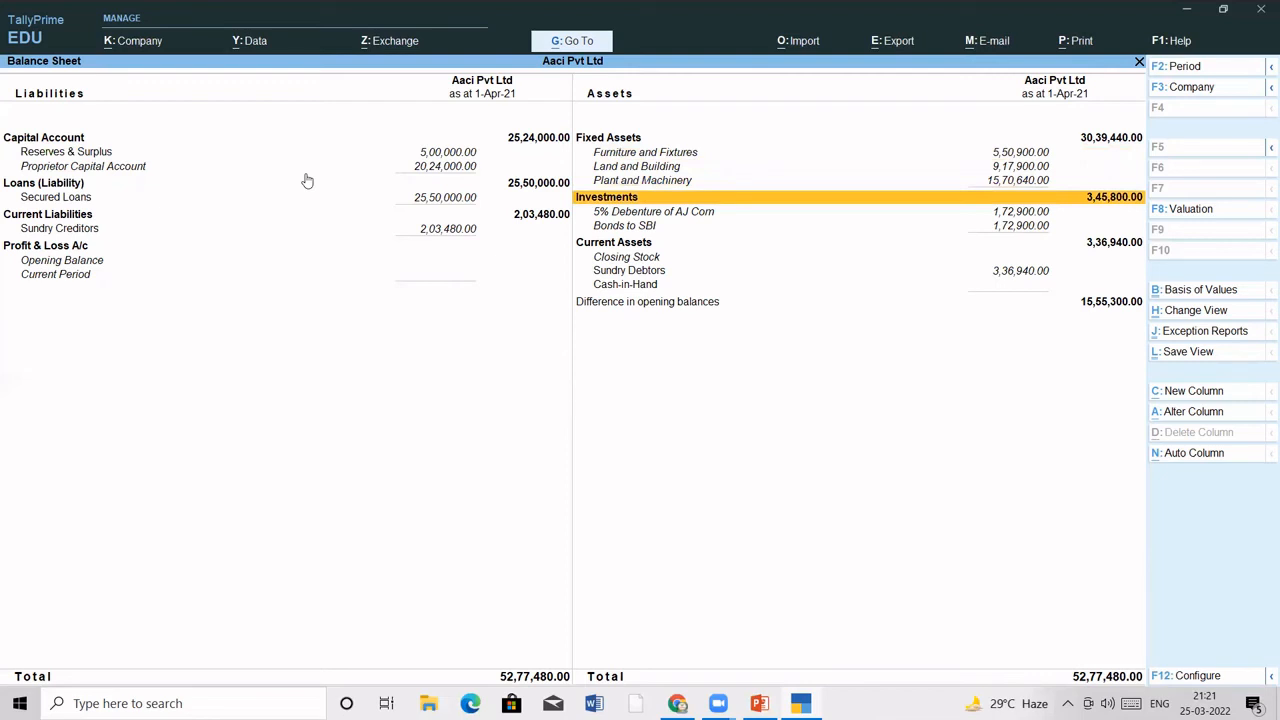
key(Down)
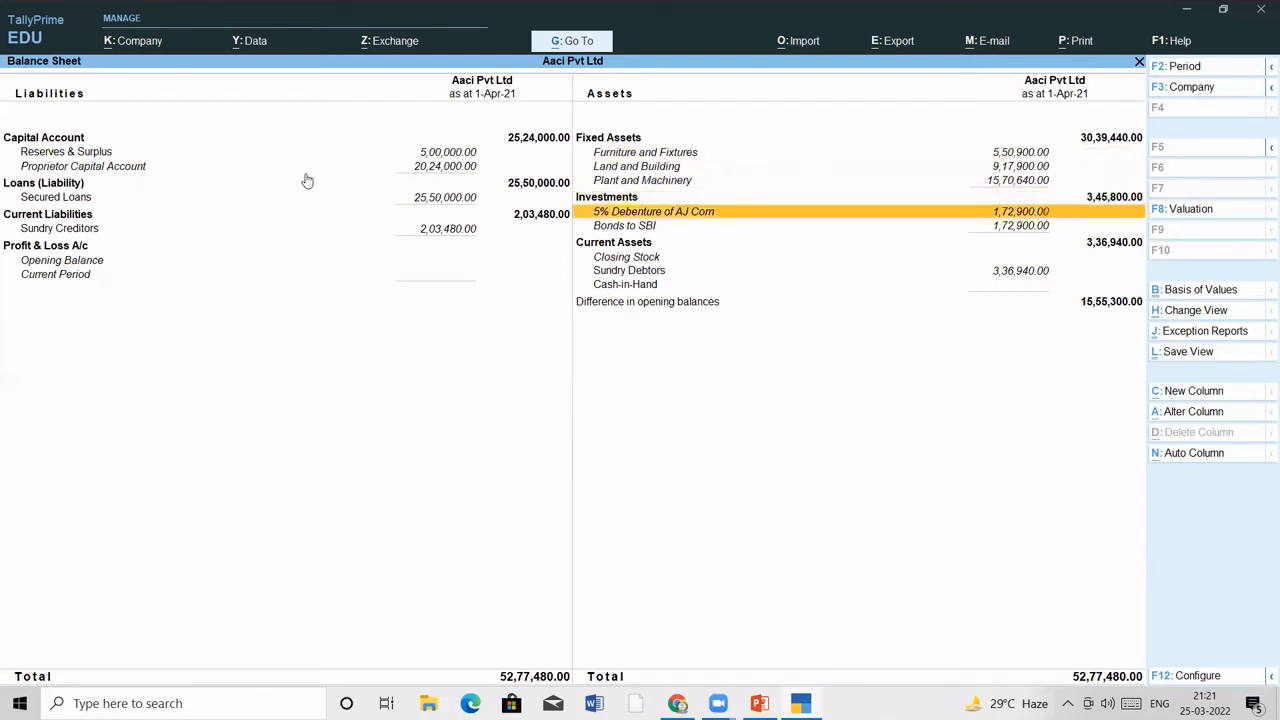
key(Down)
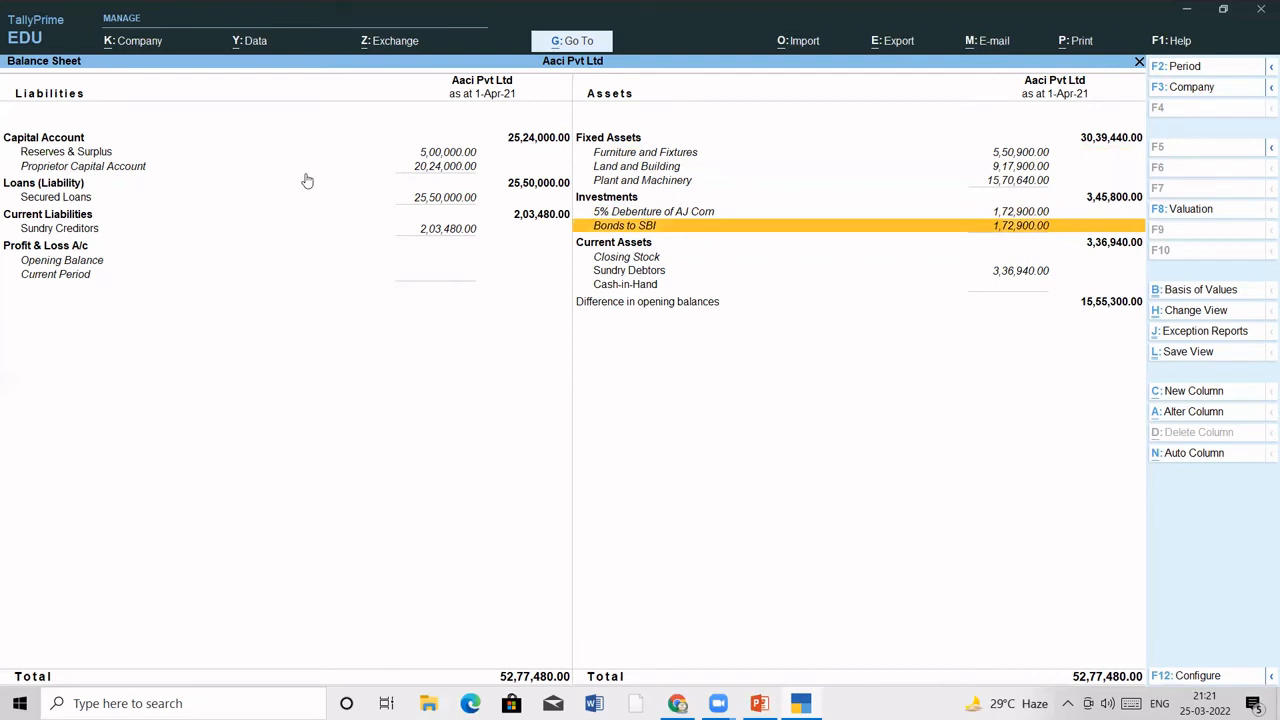
key(Up)
key(Up)
key(Down)
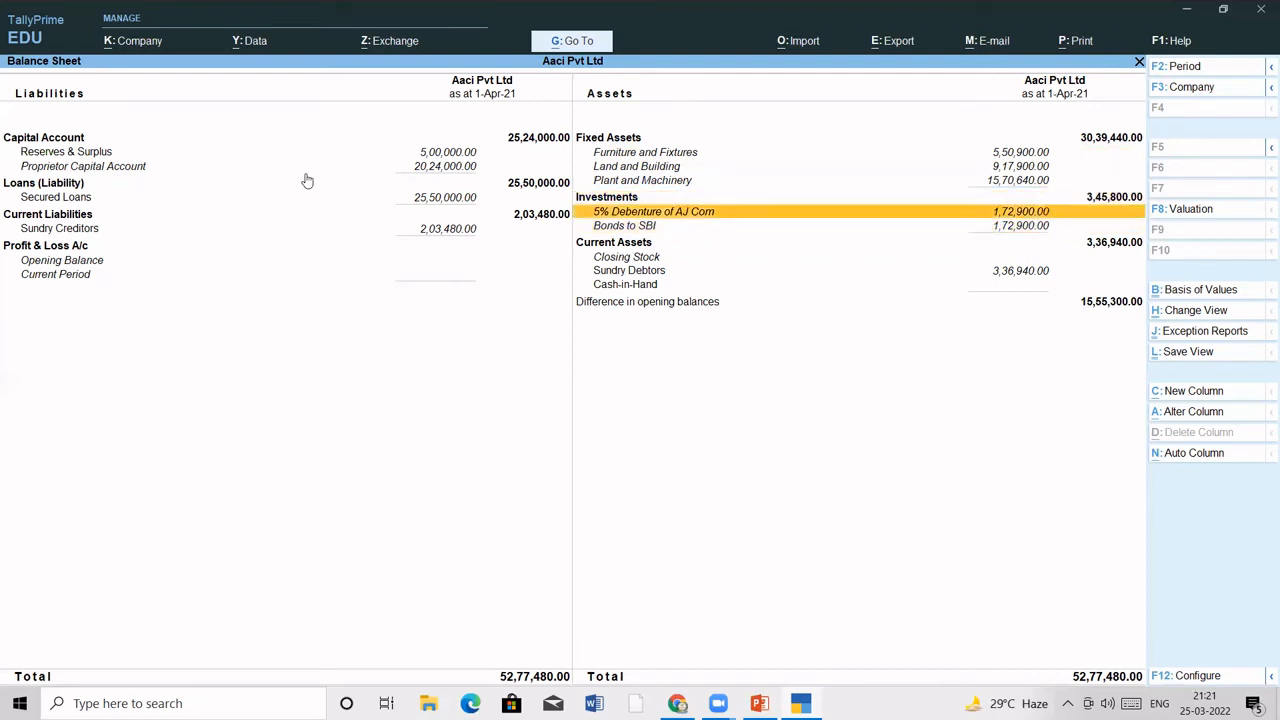
key(Down)
key(Down)
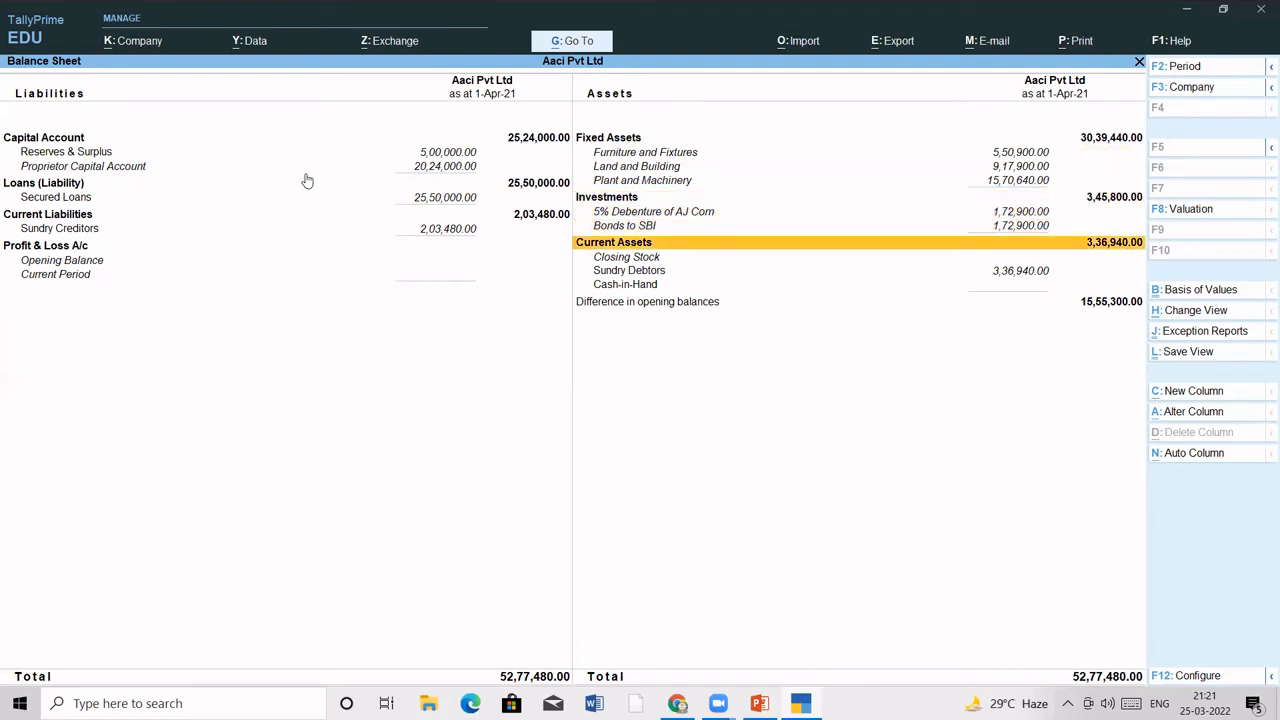
Check the ledgers that make up Sundry Debtors under Current Assets, then return to the Balance Sheet
key(Down)
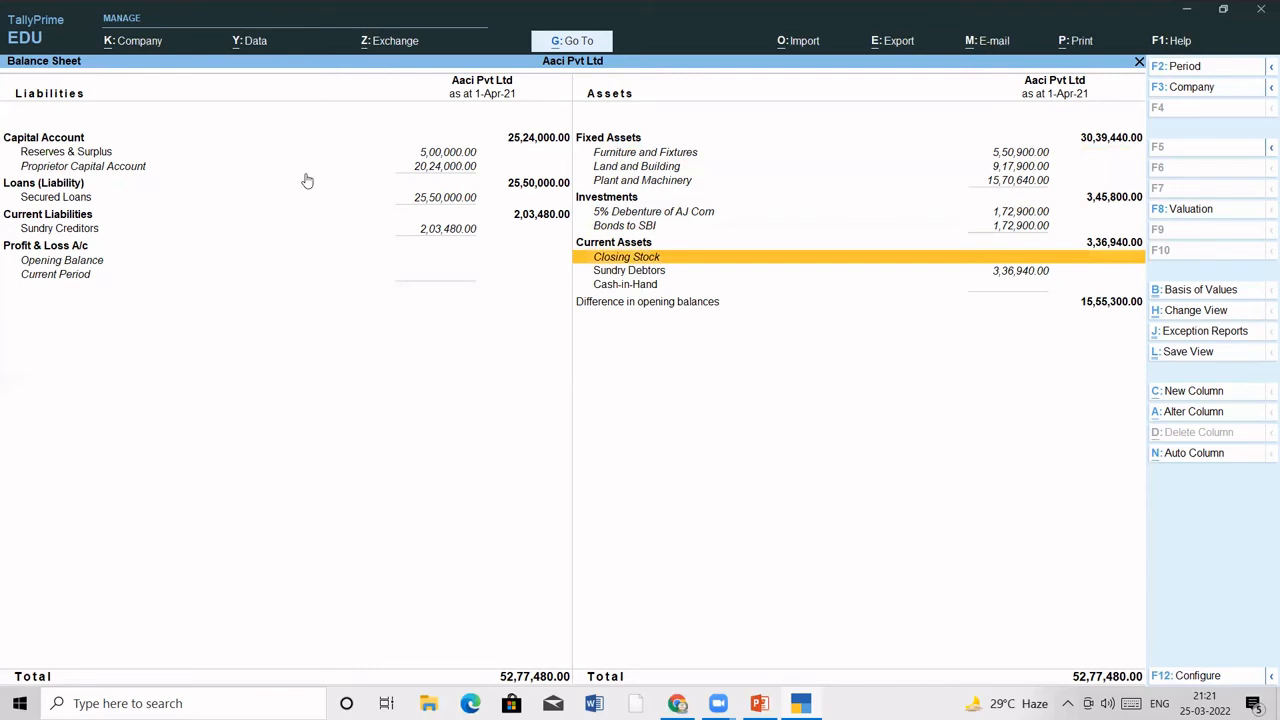
key(Down)
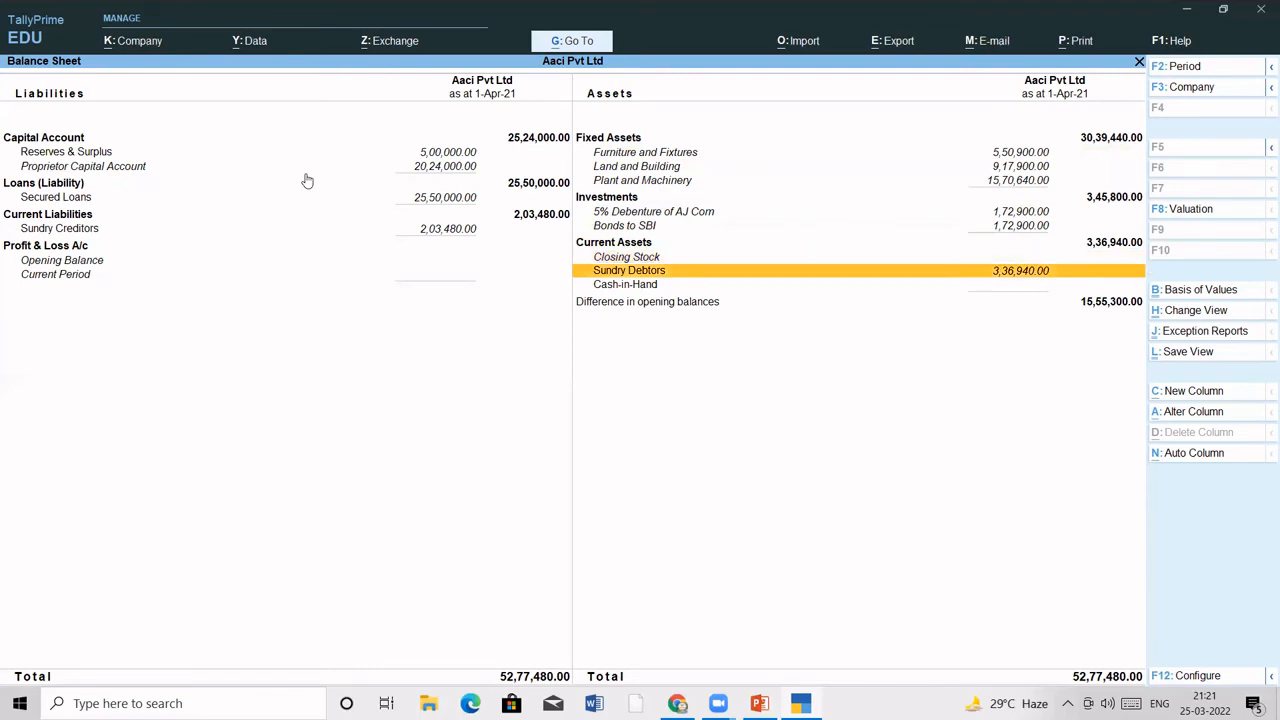
key(Return)
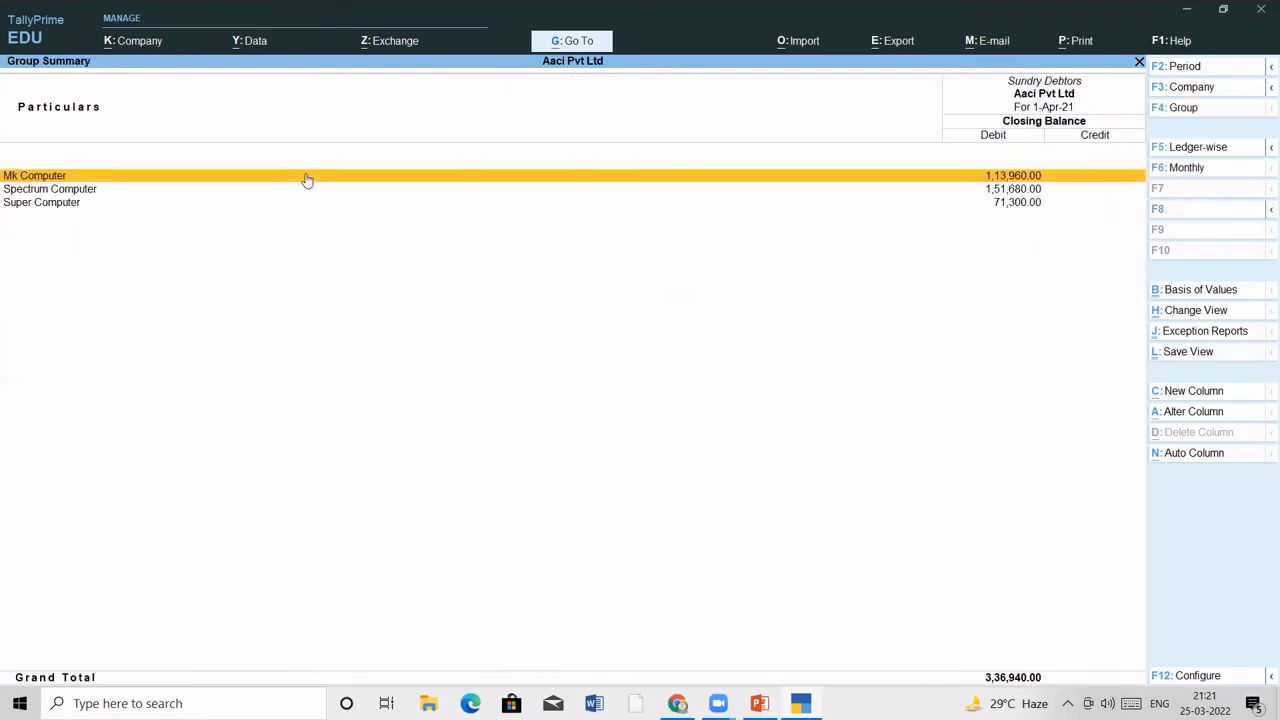
key(Down)
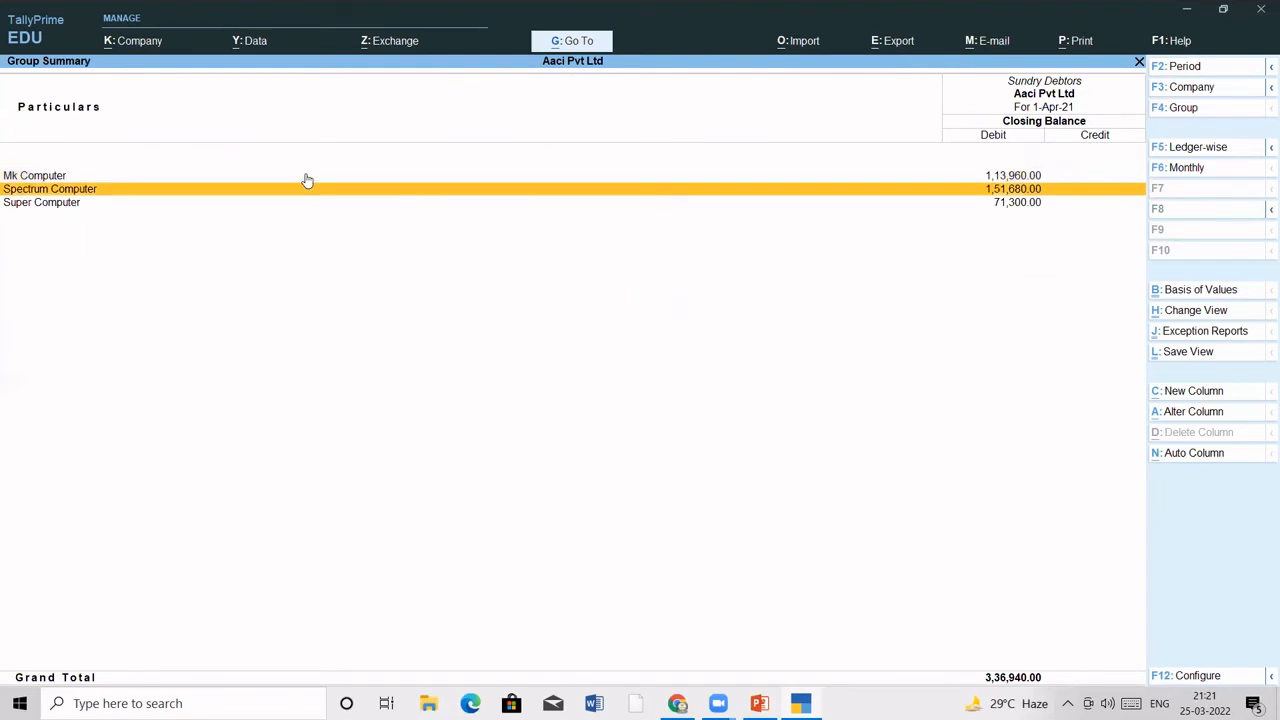
key(Down)
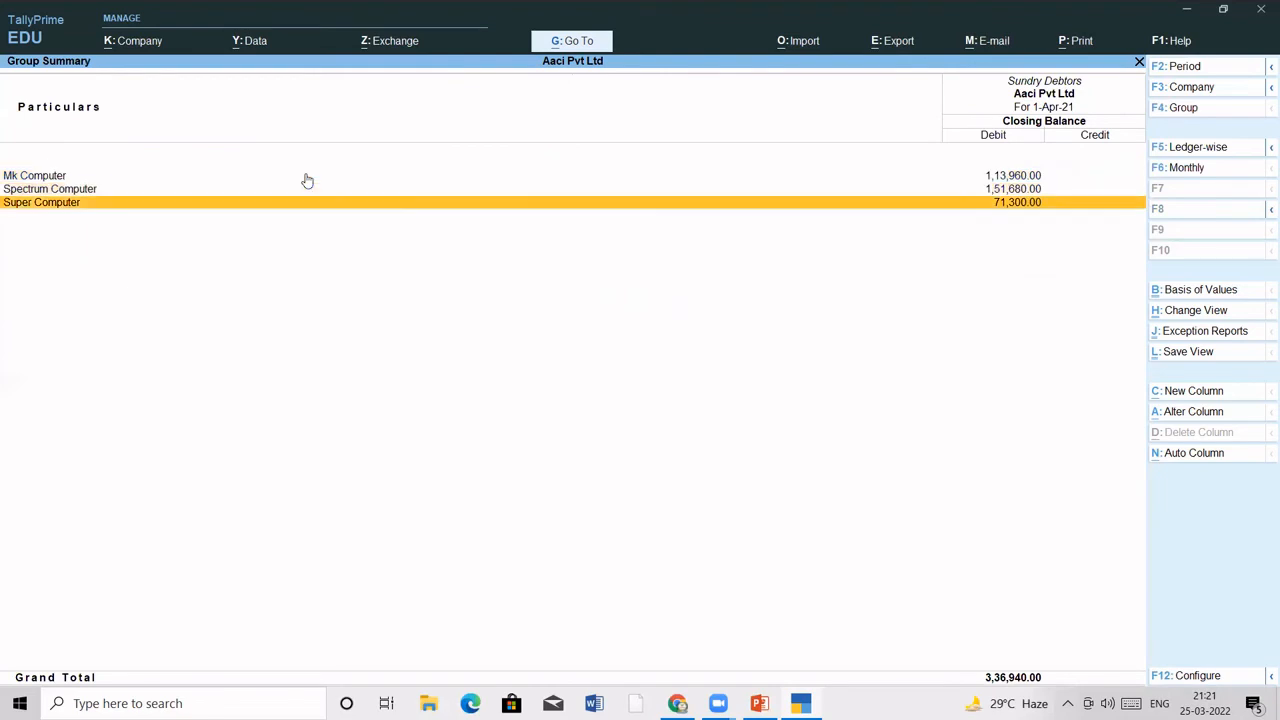
key(Escape)
key(Down)
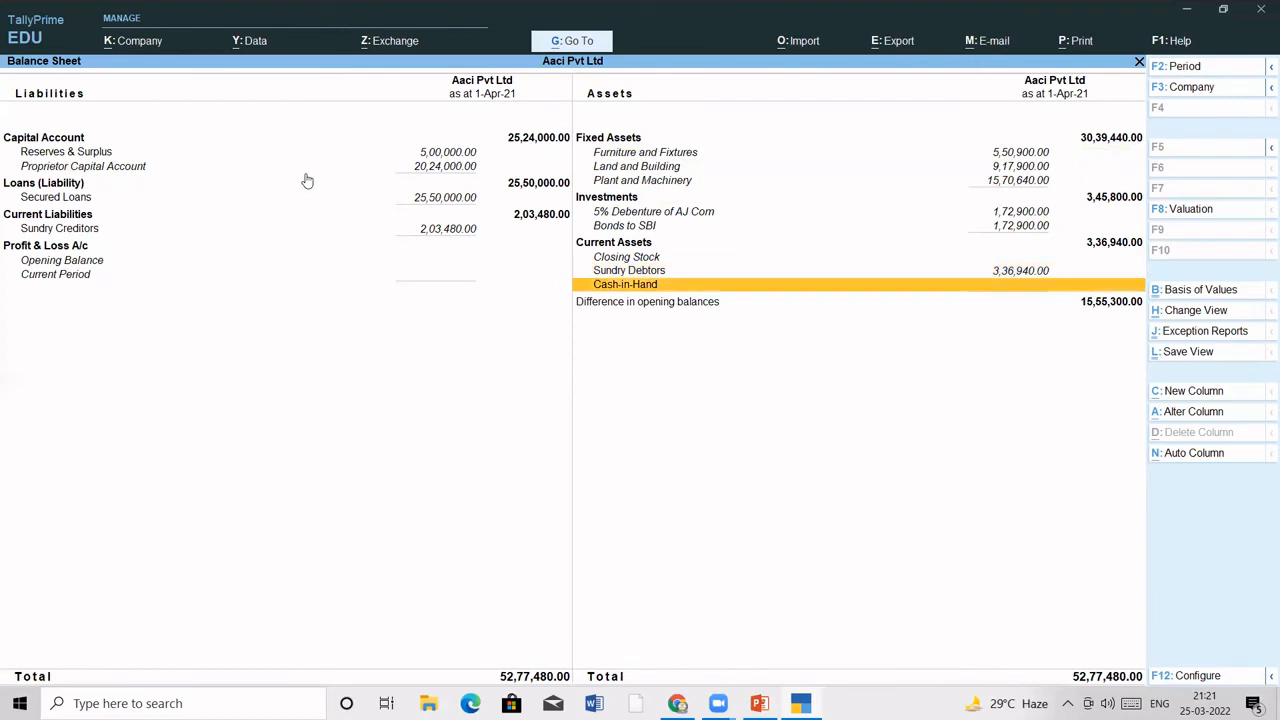
Go back over the asset groups and the Capital Account and loan entries to compare both sides of the Balance Sheet
key(Up)
key(Up)
key(Up)
key(Up)
key(Up)
key(Up)
key(Up)
key(Up)
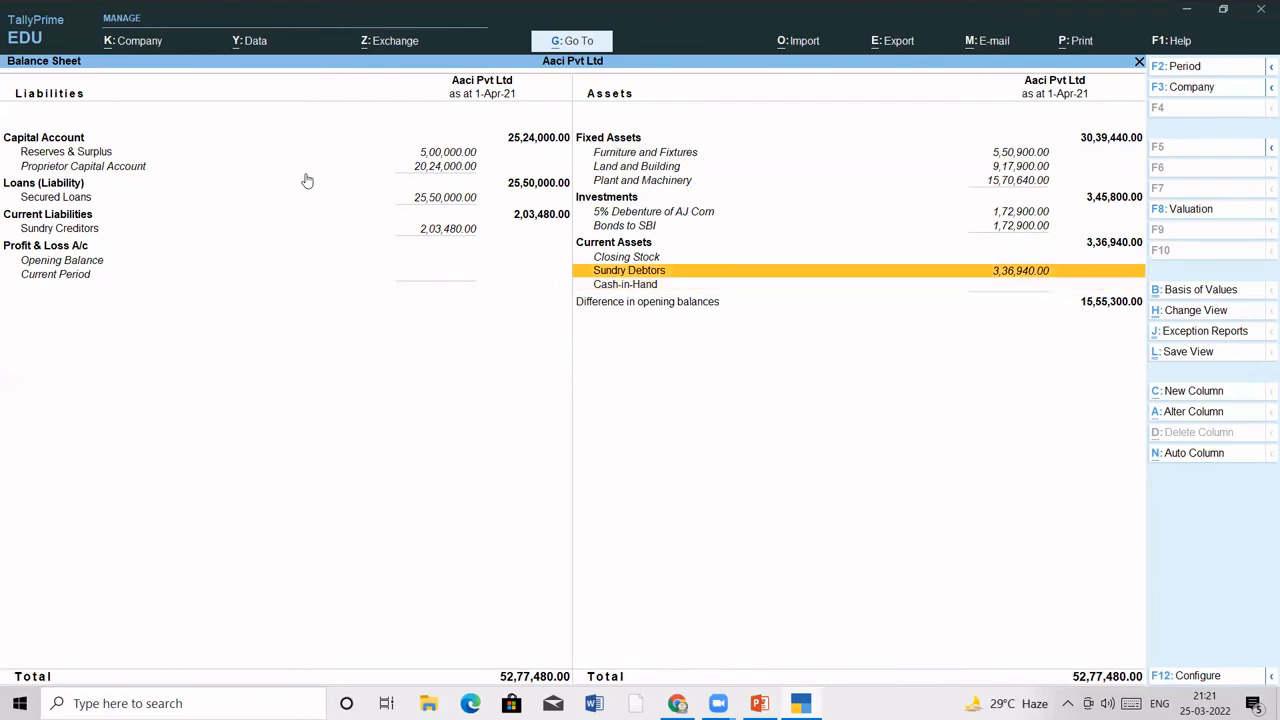
key(Up)
key(Up)
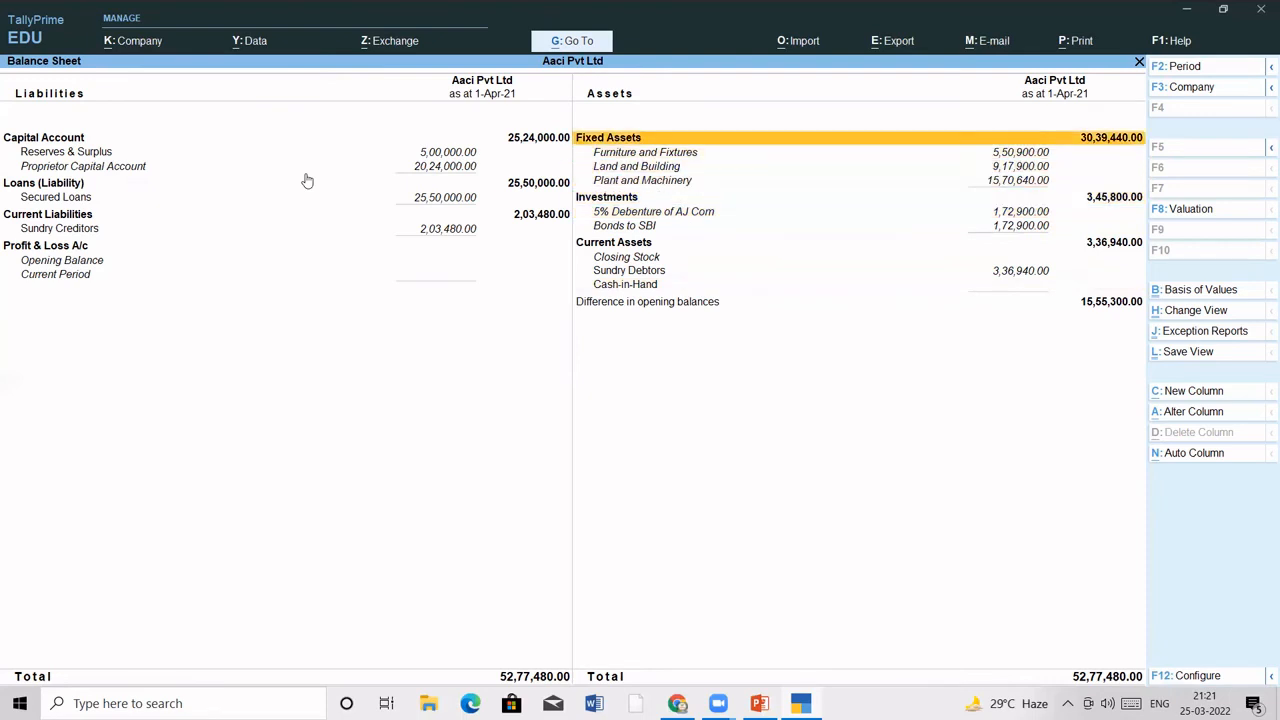
key(Left)
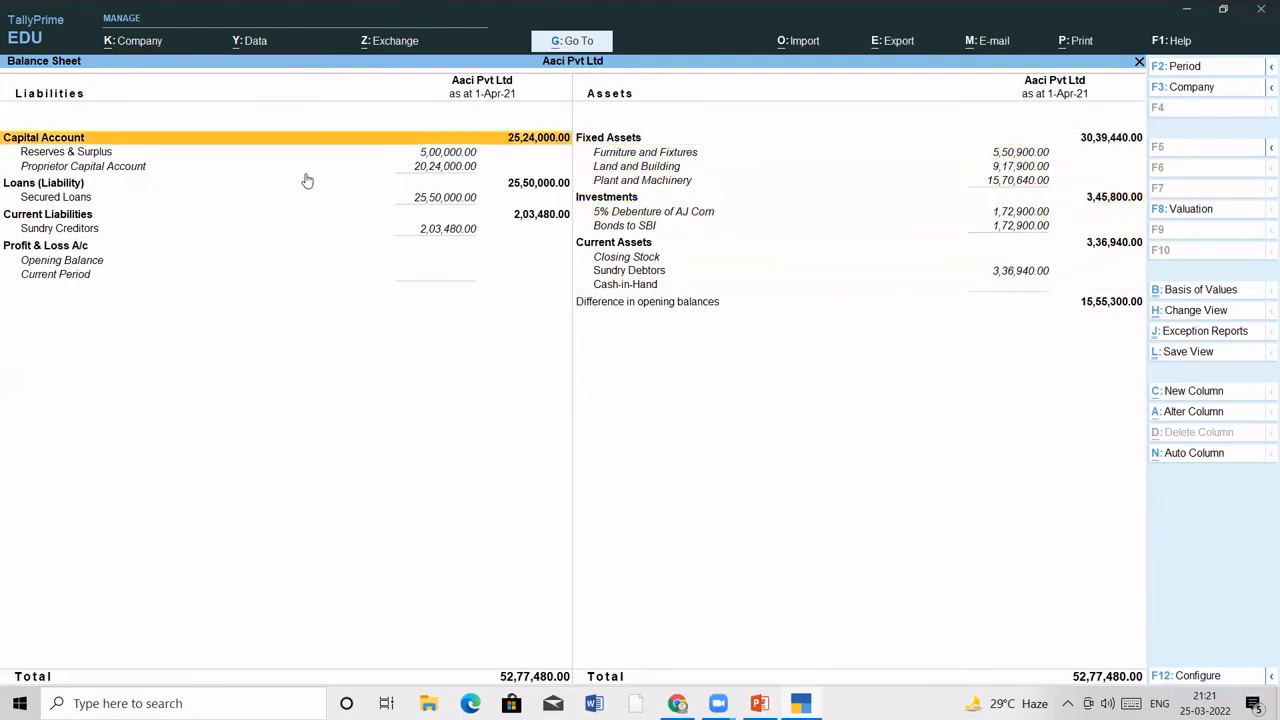
key(Right)
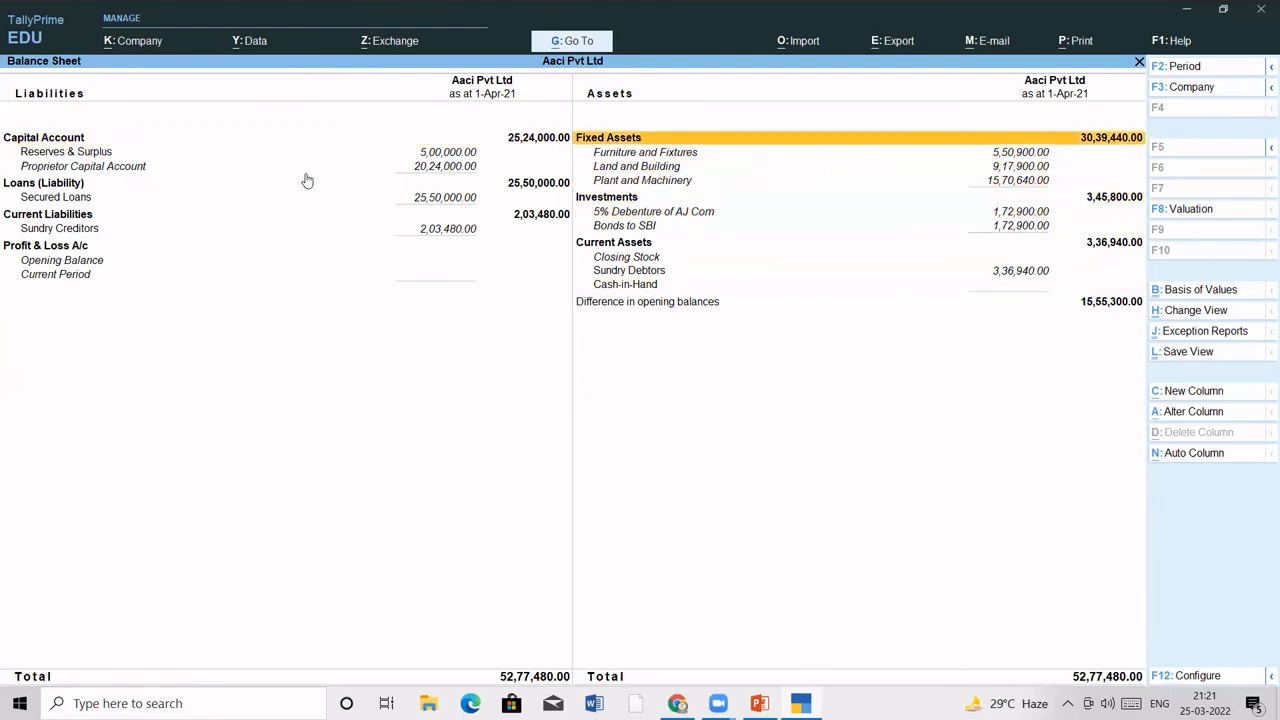
key(Down)
key(Left)
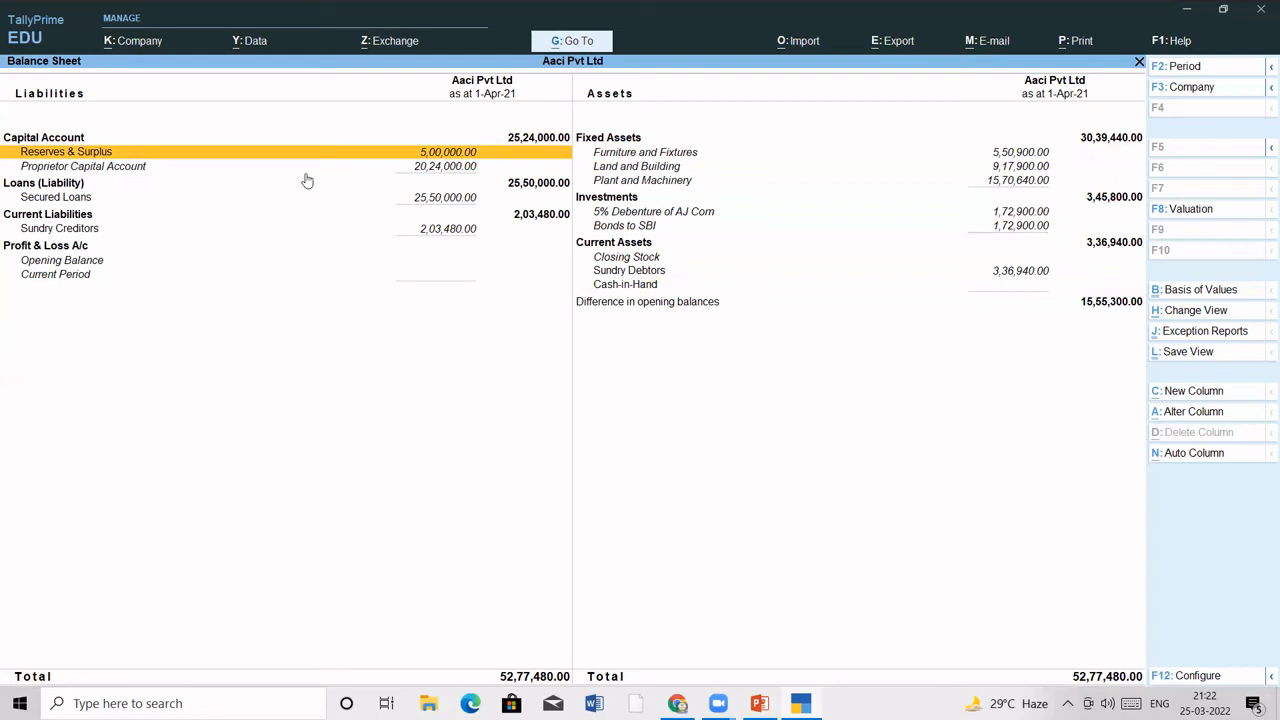
key(Up)
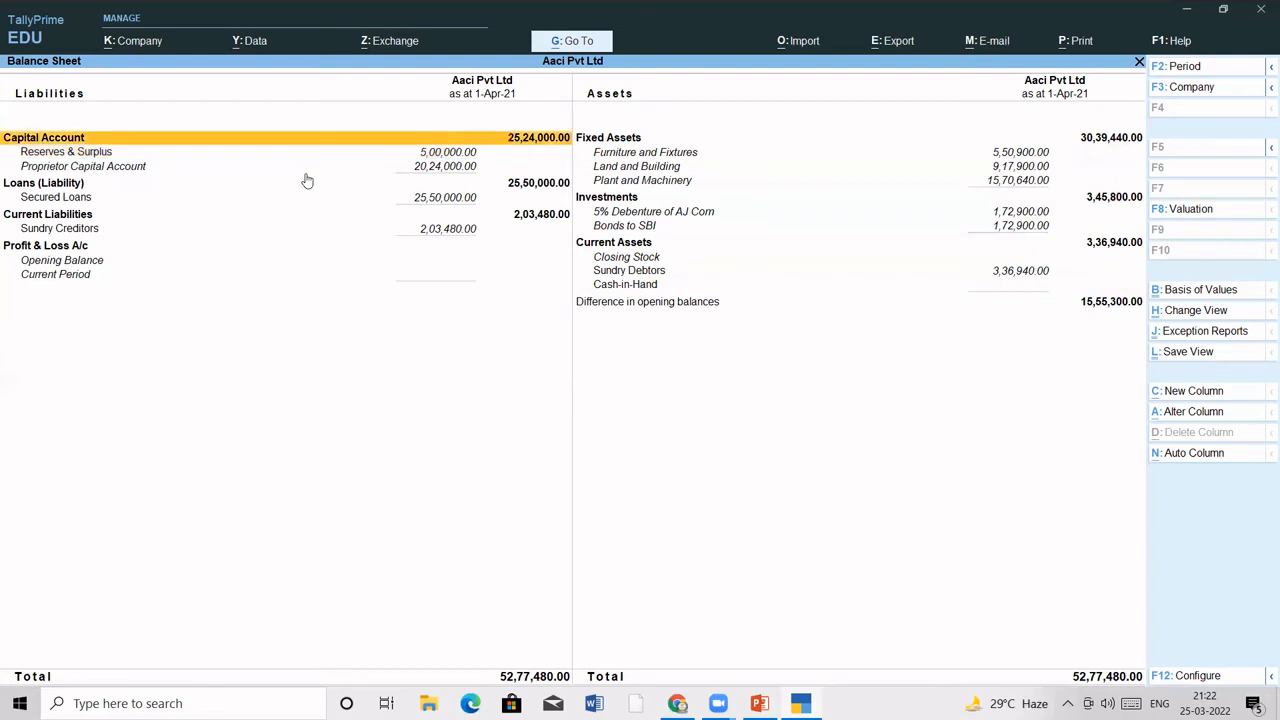
key(Down)
key(Down)
key(Down)
key(Down)
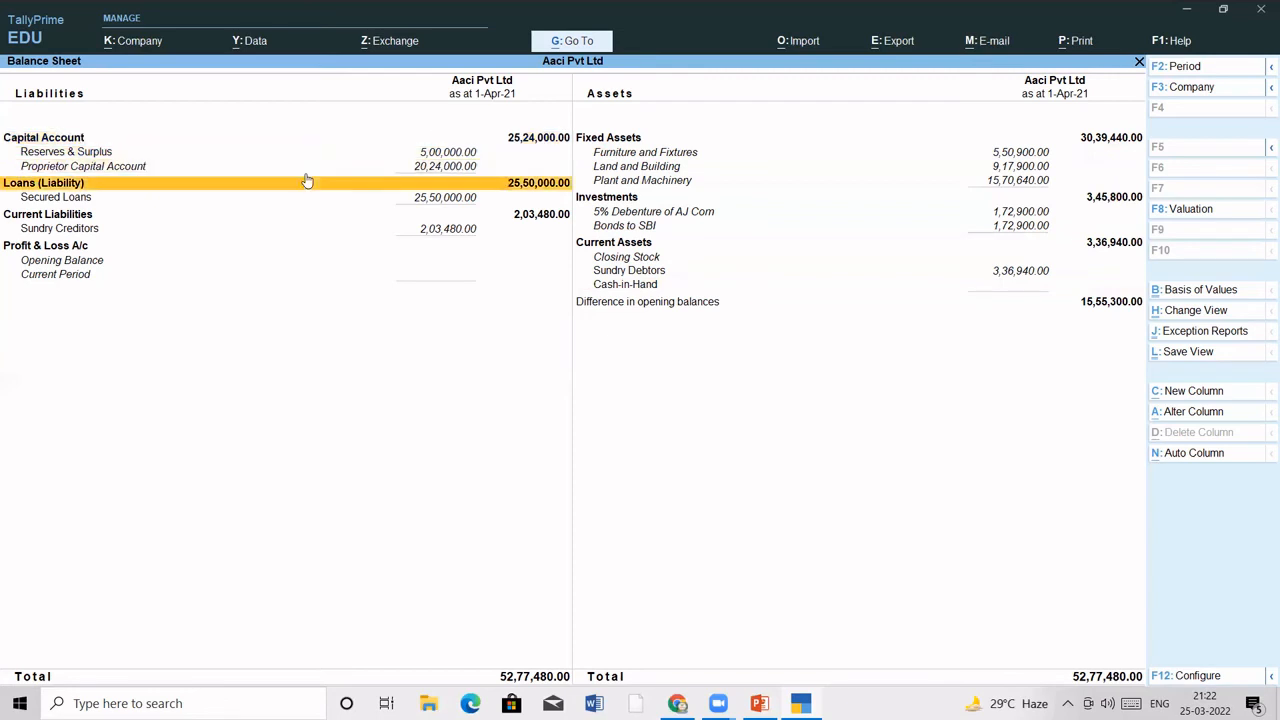
key(Up)
key(Up)
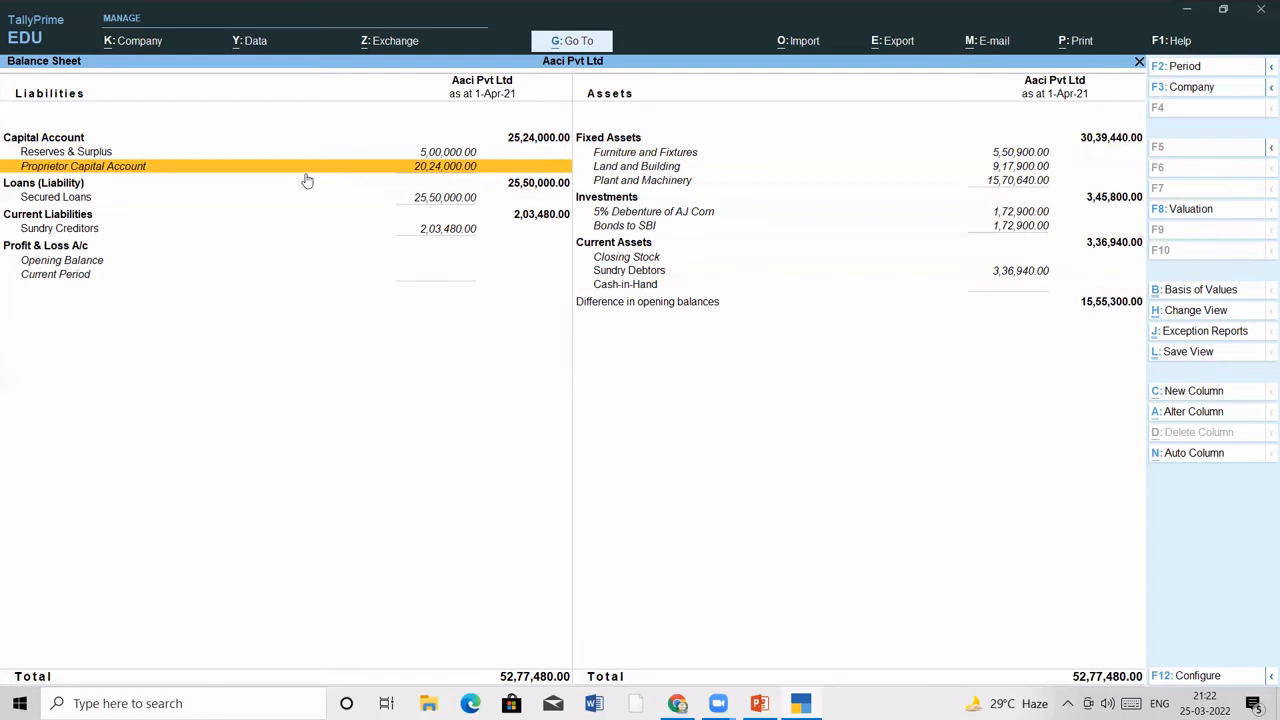
Leave the Balance Sheet and display the list of existing ledgers for alteration
key(Escape)
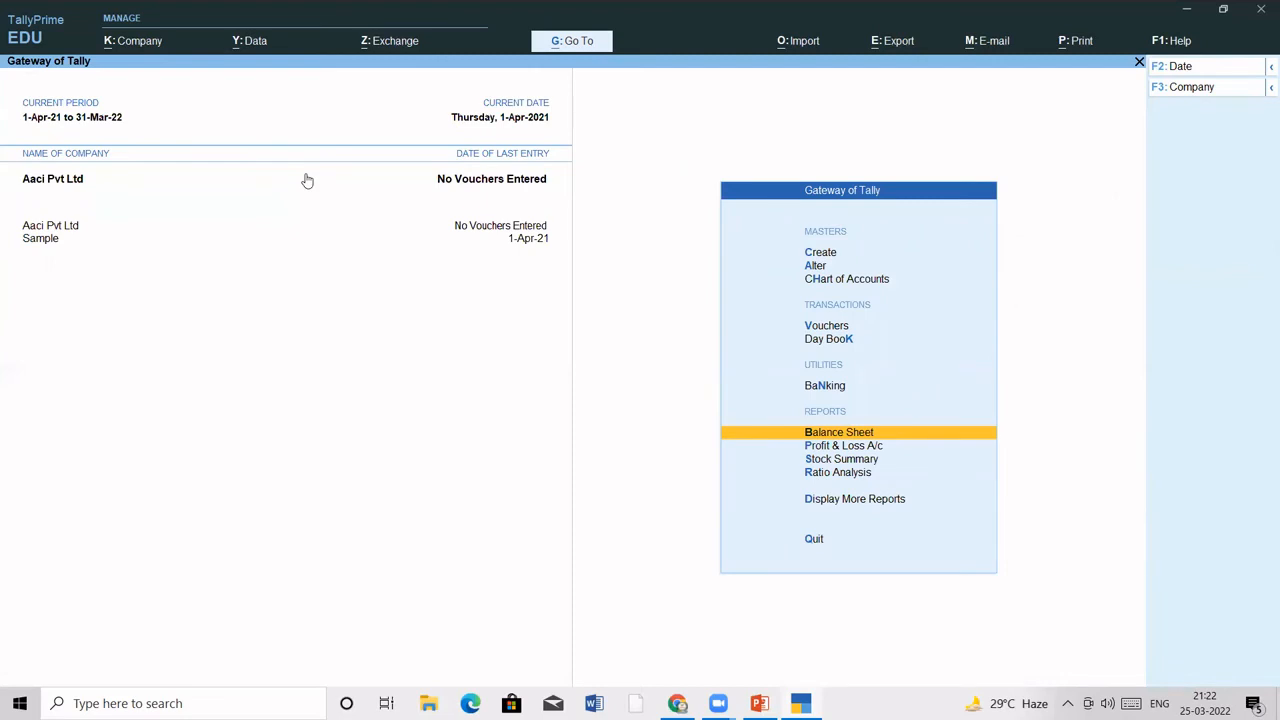
key(Up)
key(Up)
key(Up)
key(Up)
key(Up)
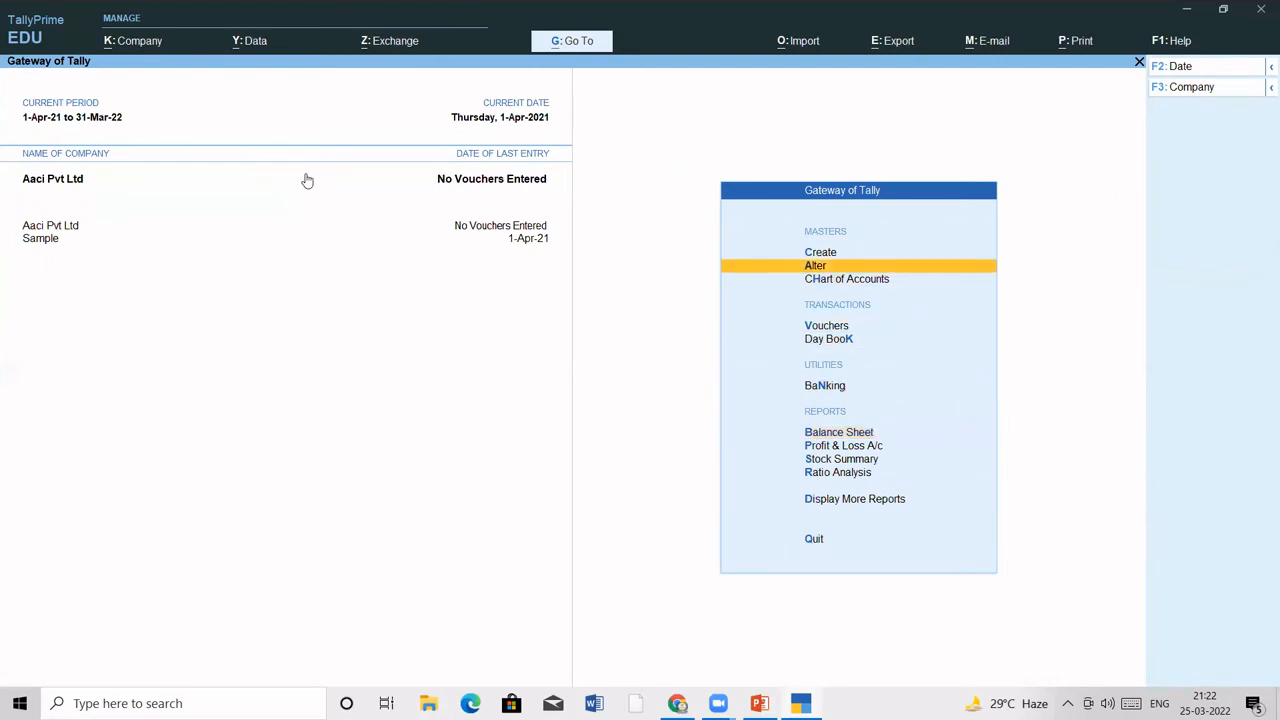
key(Return)
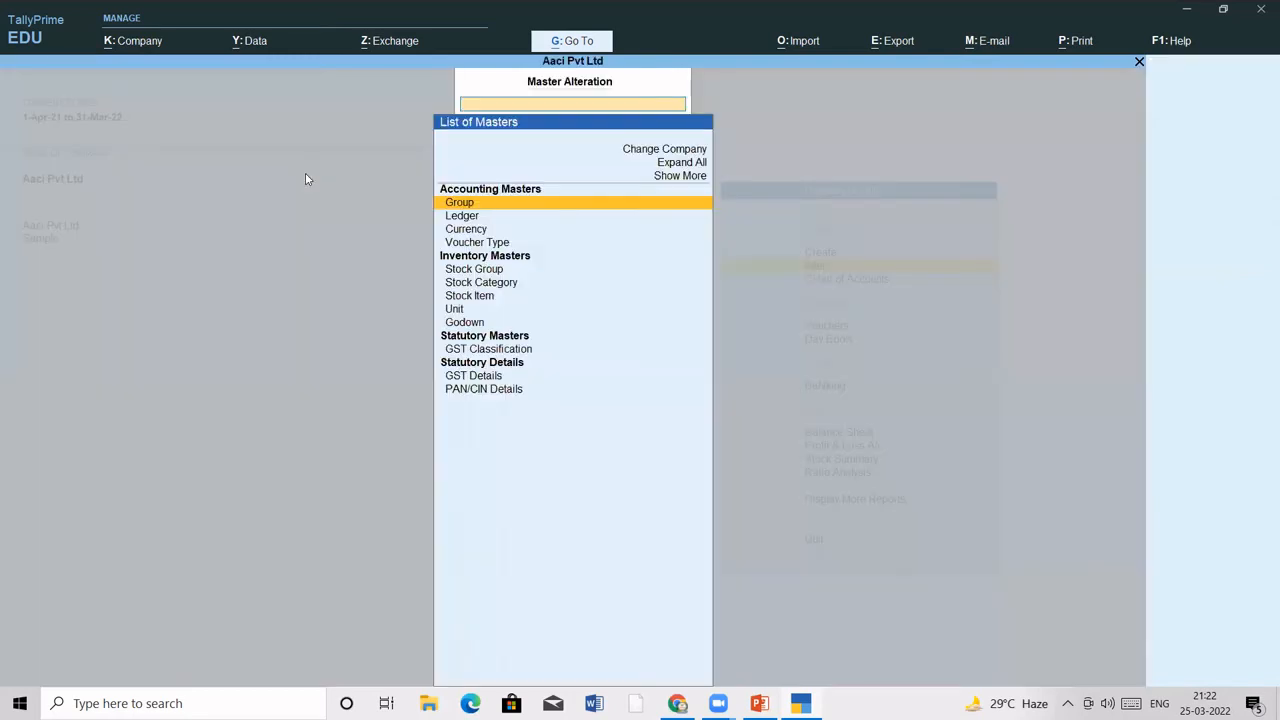
key(Down)
key(Return)
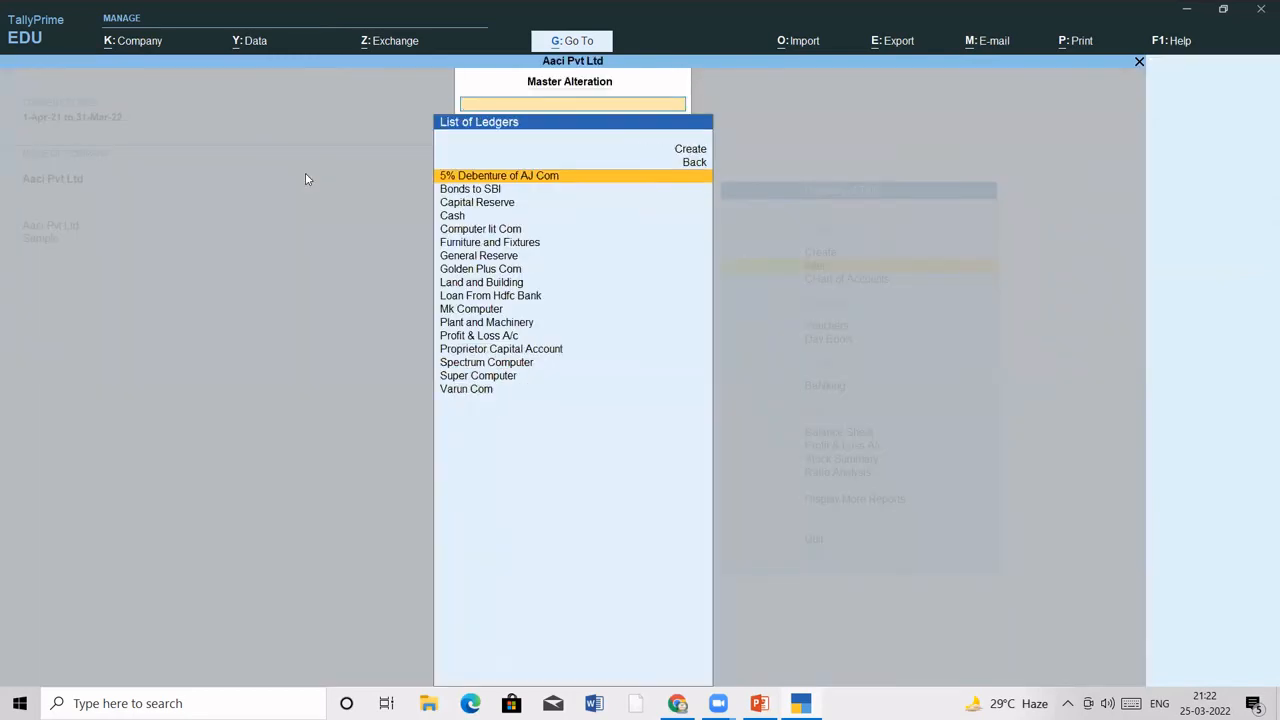
Look through the list of ledgers for the one that needs correcting
key(Down)
key(Down)
key(Down)
key(Down)
key(Down)
key(Down)
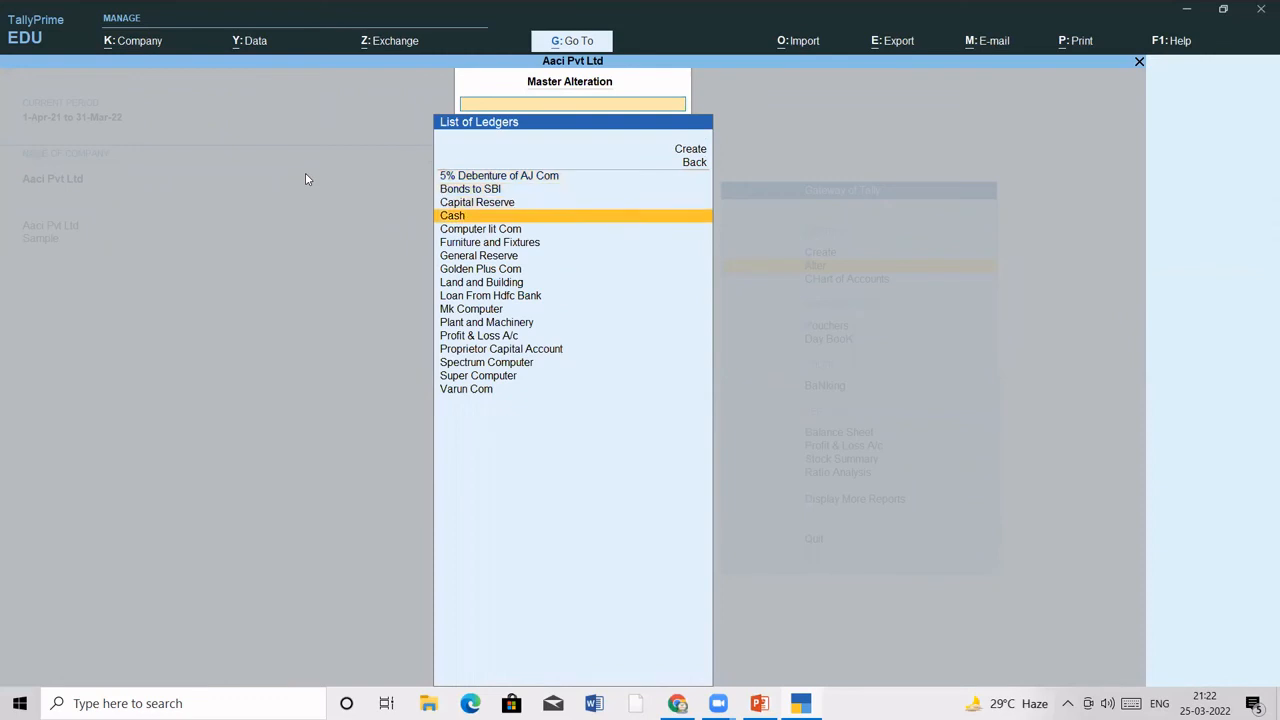
key(Down)
key(Down)
key(Down)
key(Down)
key(Down)
key(Down)
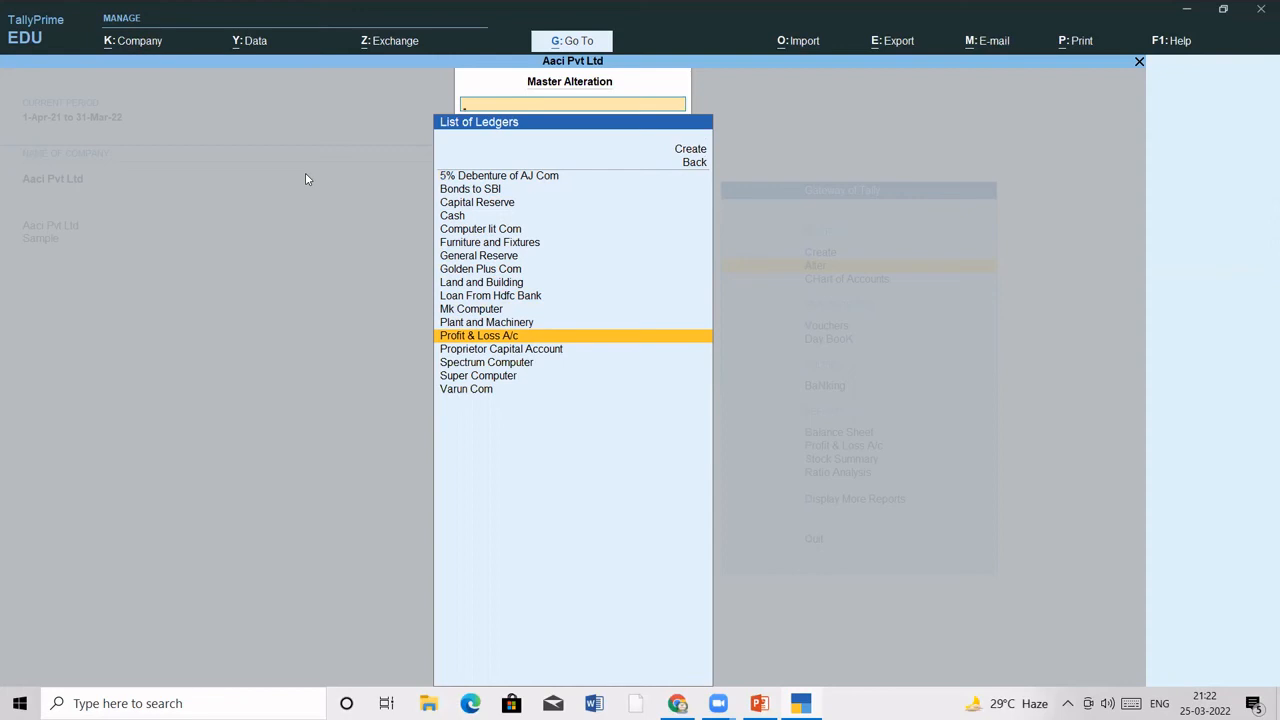
Rename the Bonds to SBI ledger as Bonds of Icici and save the alteration
click(463, 194)
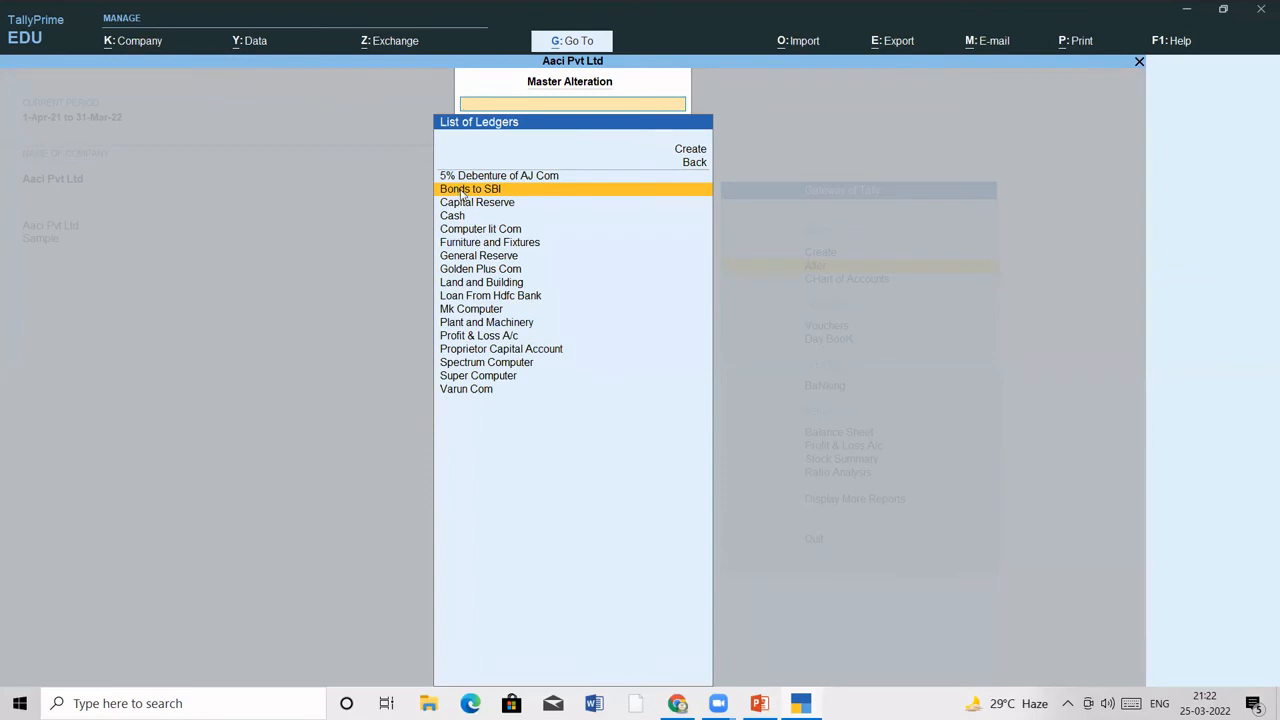
click(462, 192)
key(Delete)
key(Delete)
key(Delete)
key(Delete)
key(Delete)
key(Delete)
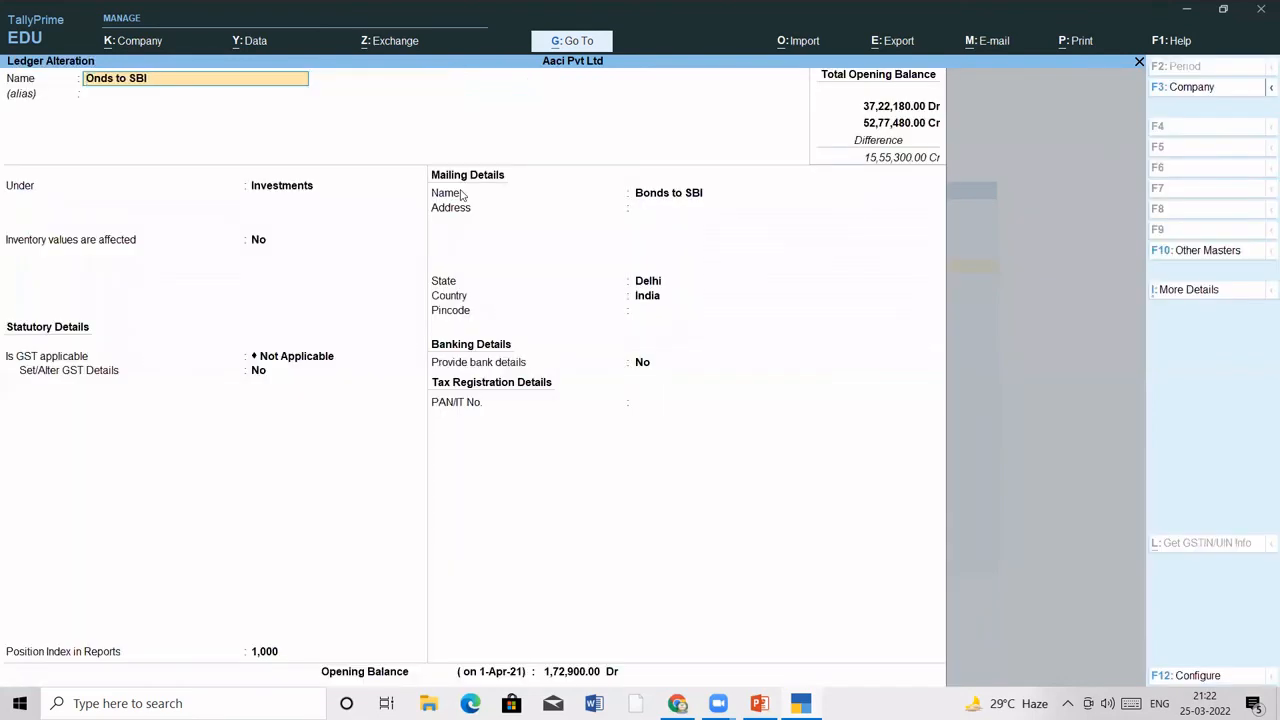
key(Delete)
key(Delete)
key(Delete)
key(Delete)
key(Delete)
key(Delete)
text(Bonds of Icici)
key(Return)
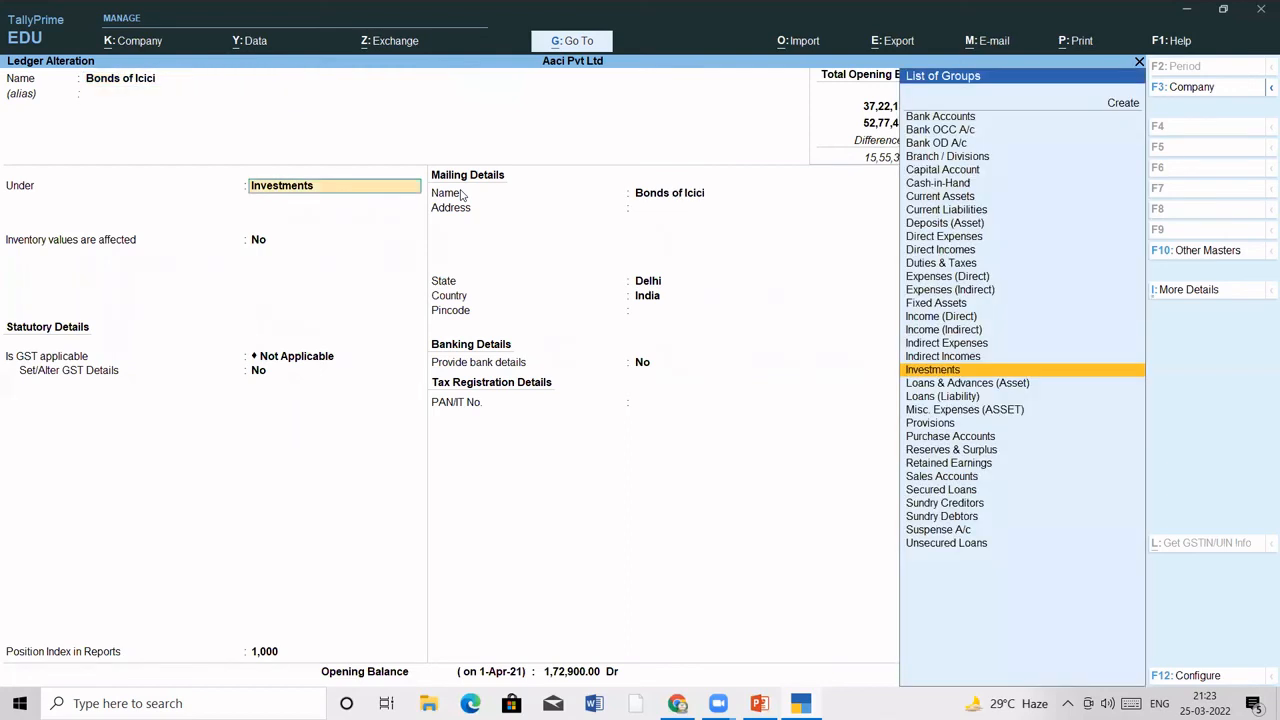
key(ctrl)
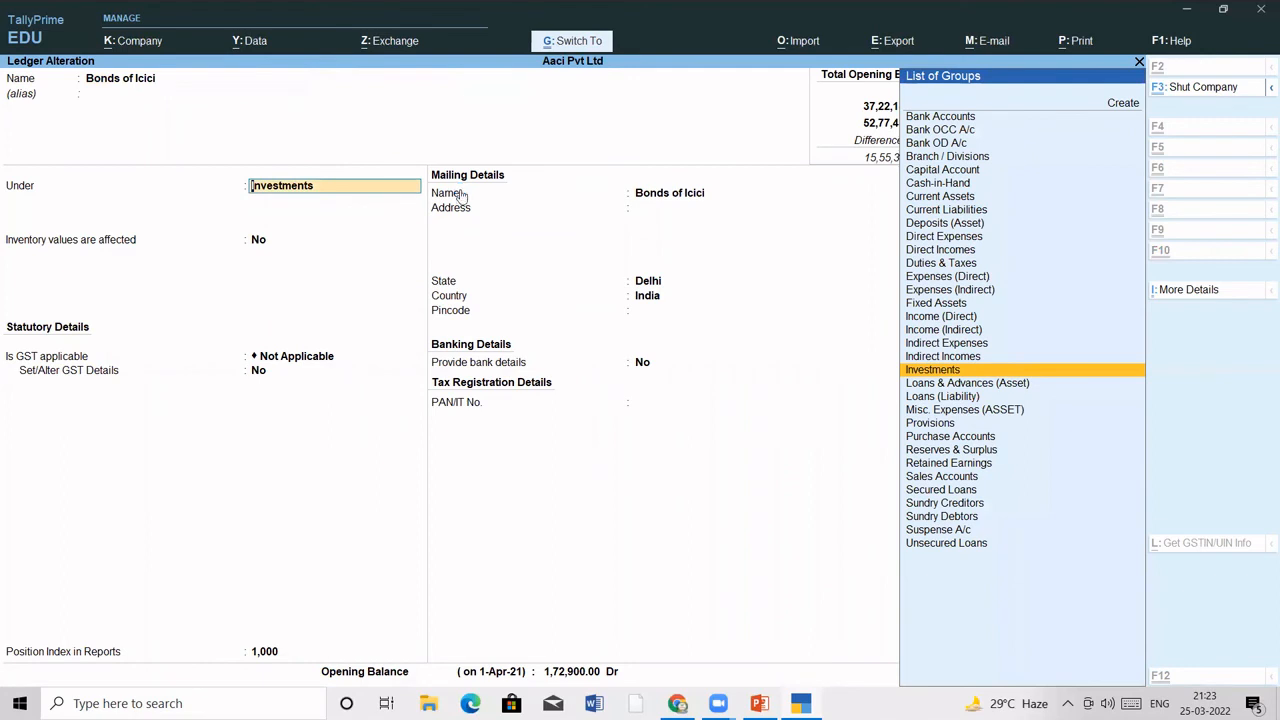
key(ctrl+a)
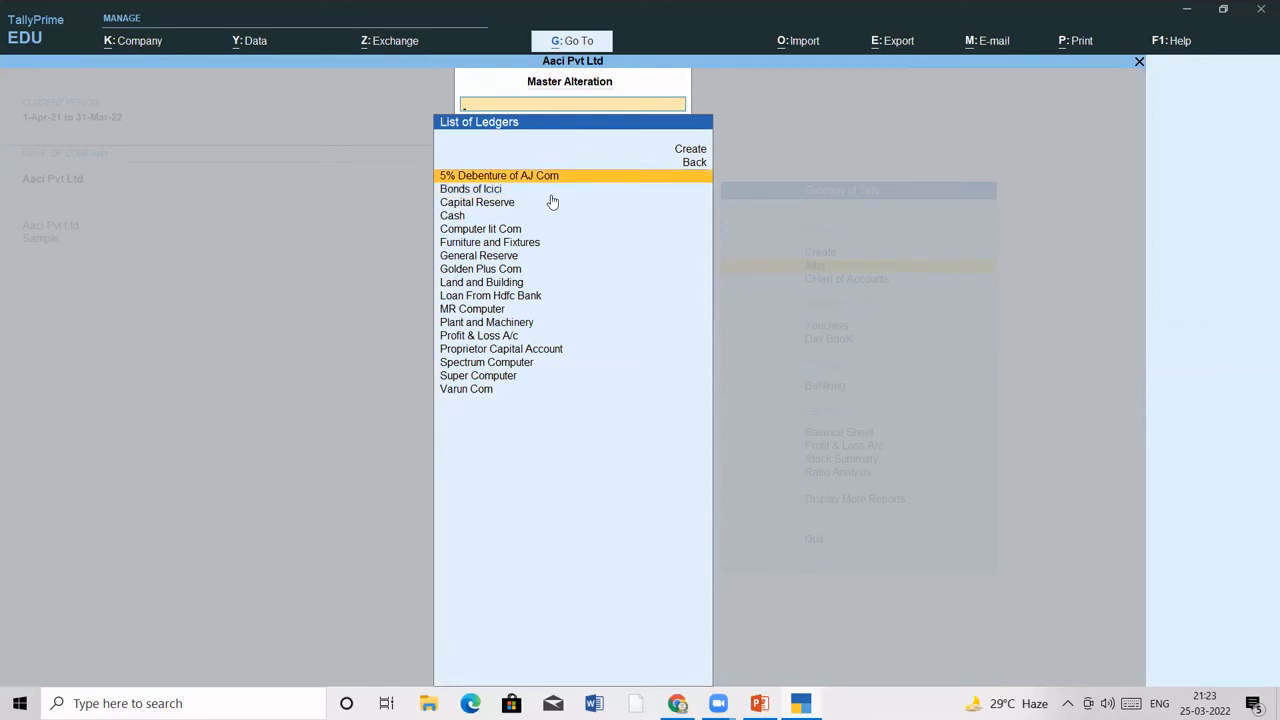
Check the opening balance and its debit or credit side in the 5% Debenture of AJ Com ledger, then accept it
key(Return)
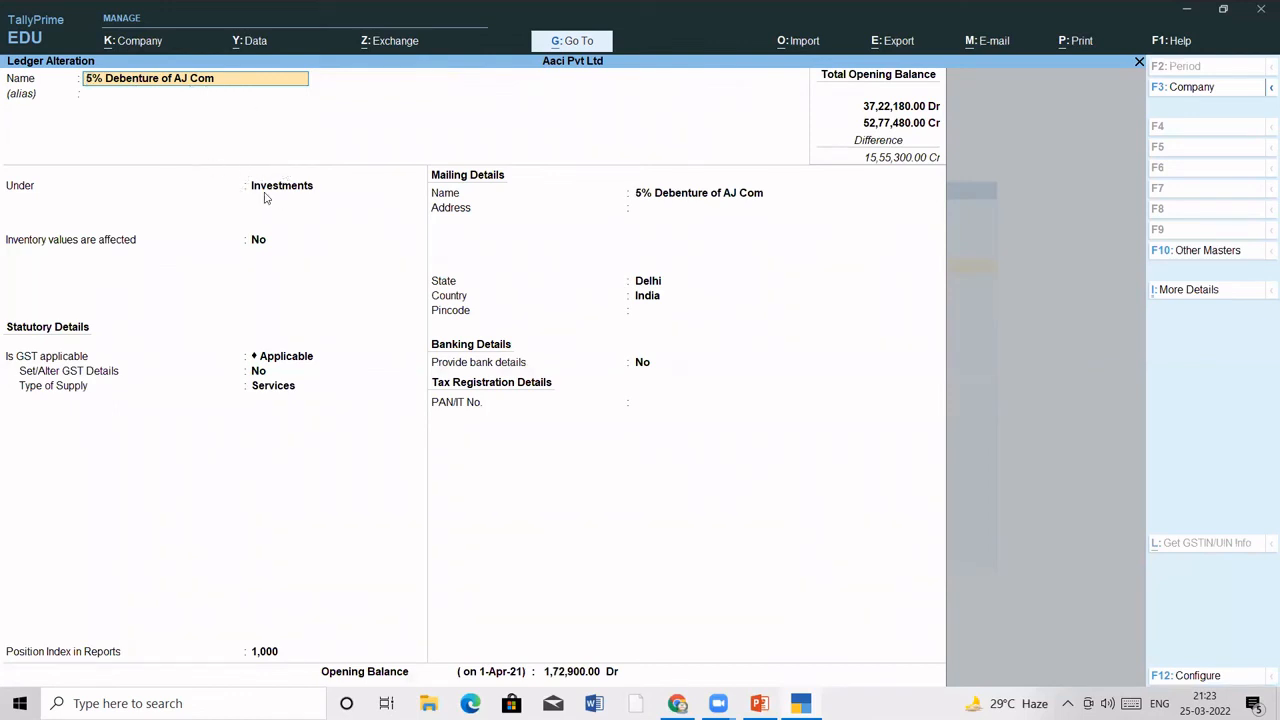
click(571, 674)
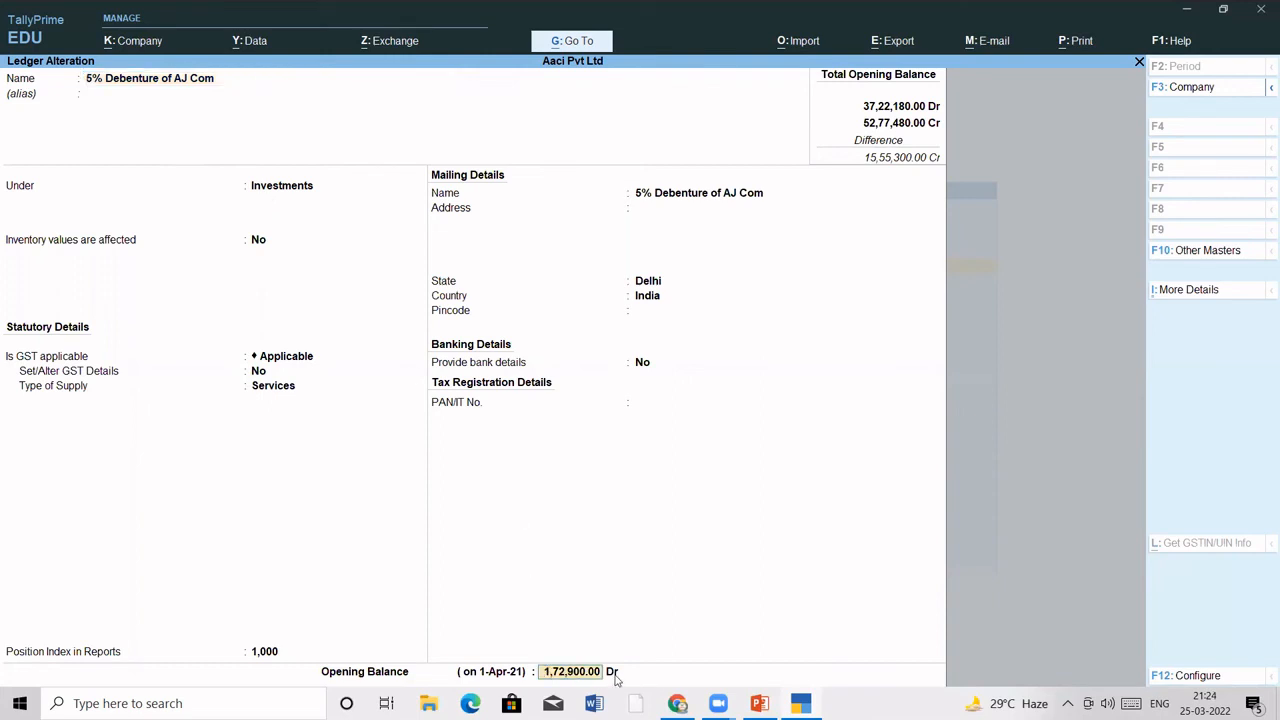
key(Return)
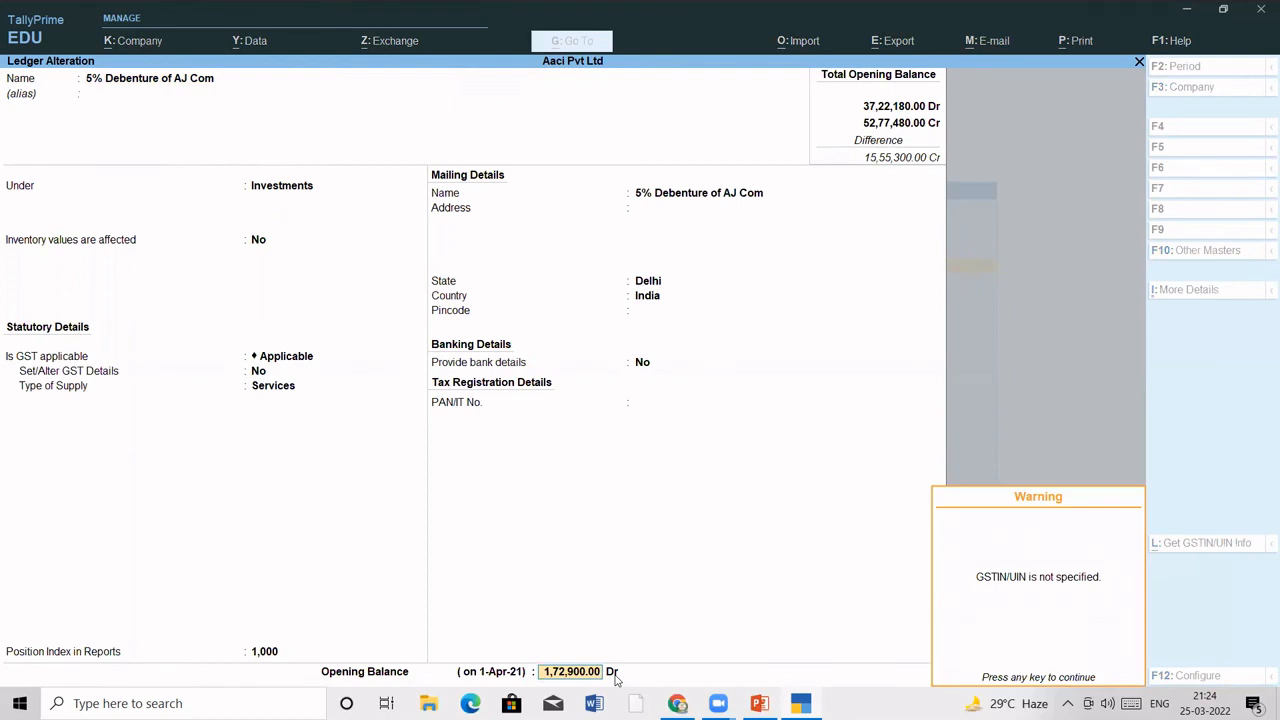
key(Return)
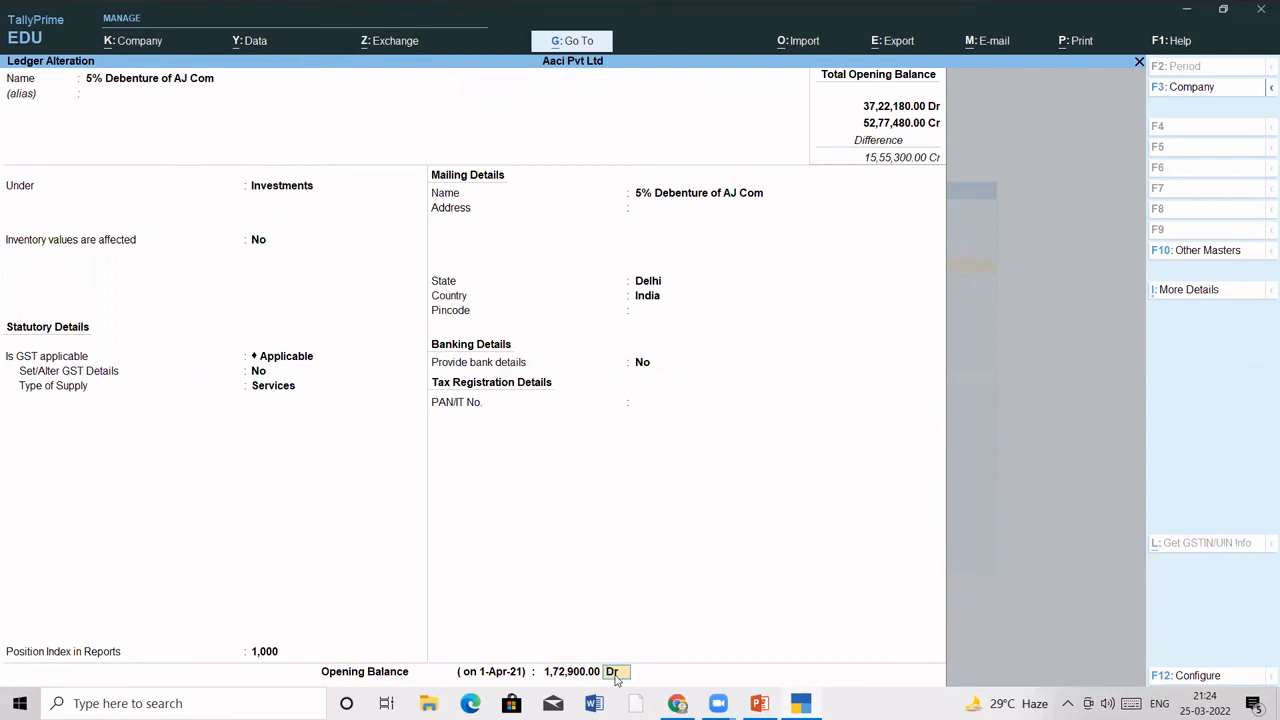
key(Return)
key(Return)
Check the debit or credit side of the Capital Reserve ledger's opening balance, then accept the ledger
key(Down)
key(Down)
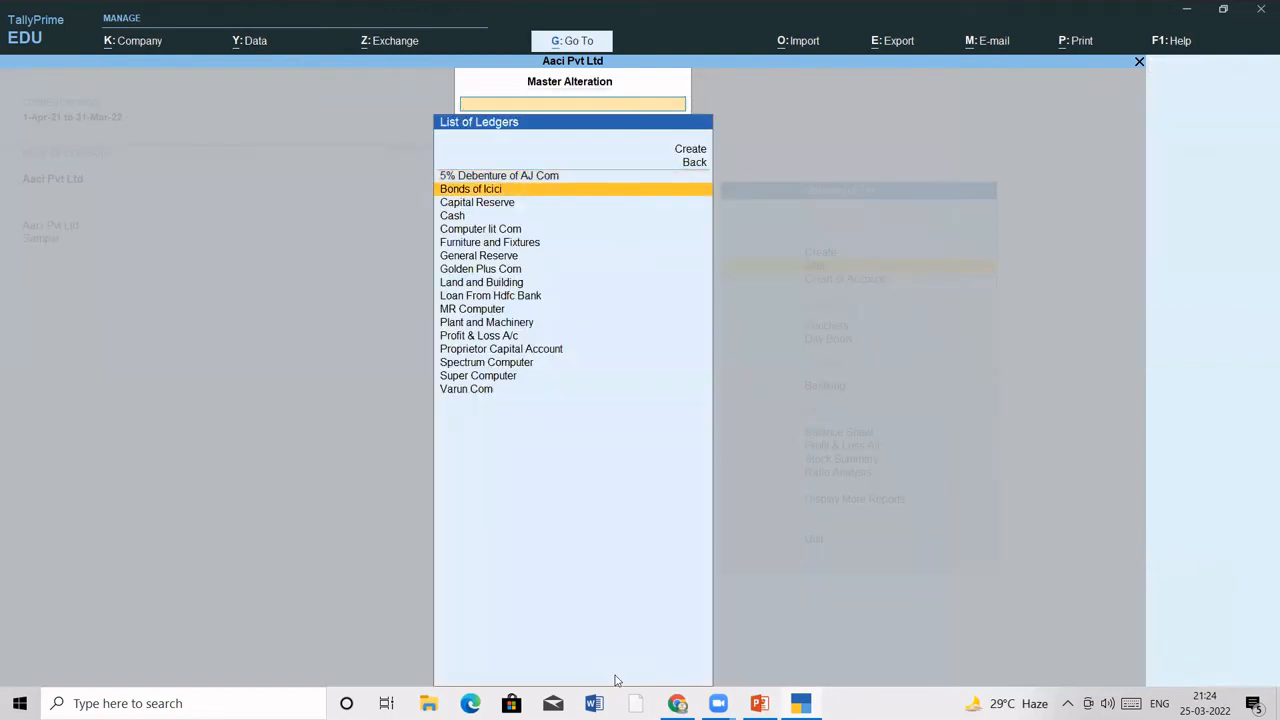
key(Down)
key(Down)
key(Up)
key(Up)
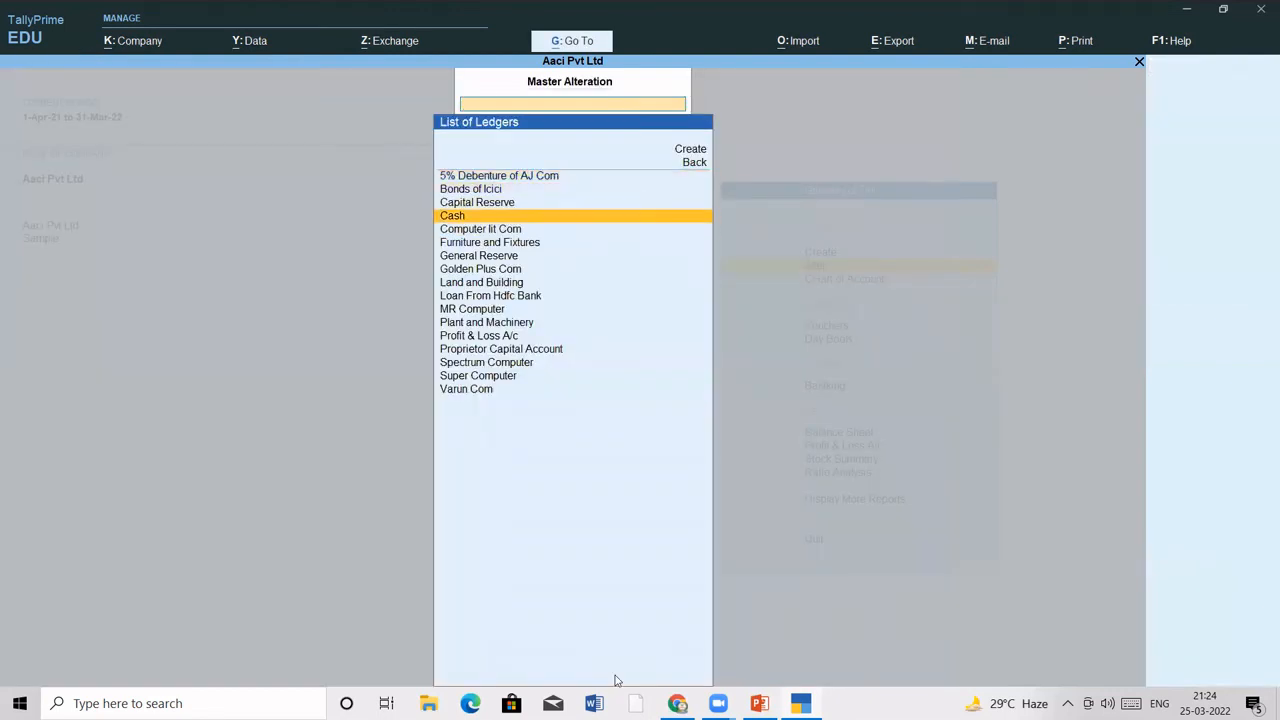
key(Return)
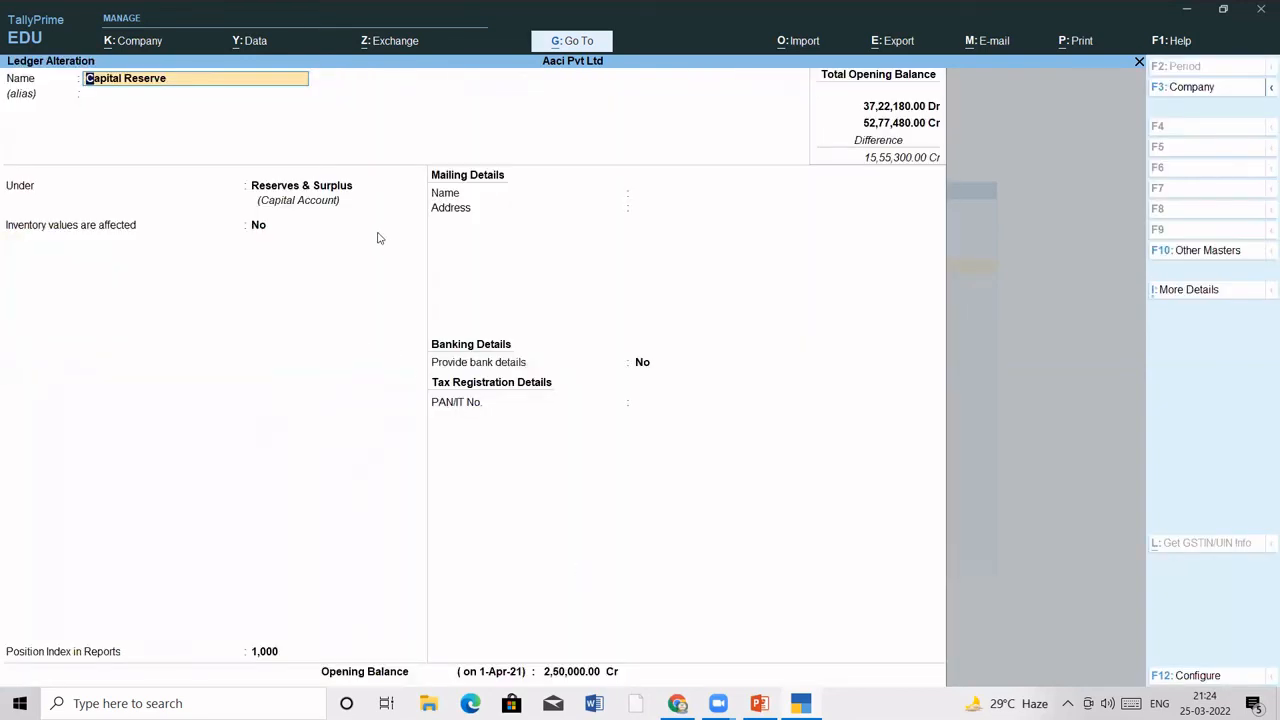
click(612, 672)
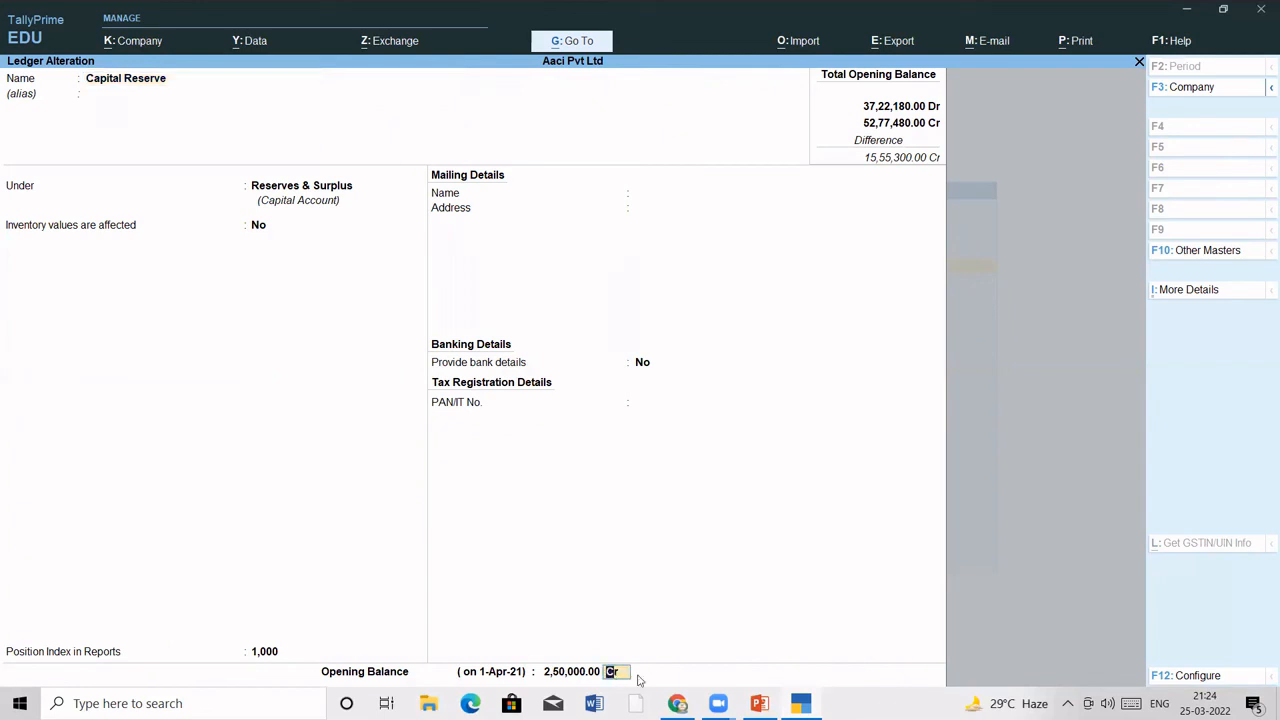
key(ctrl+a)
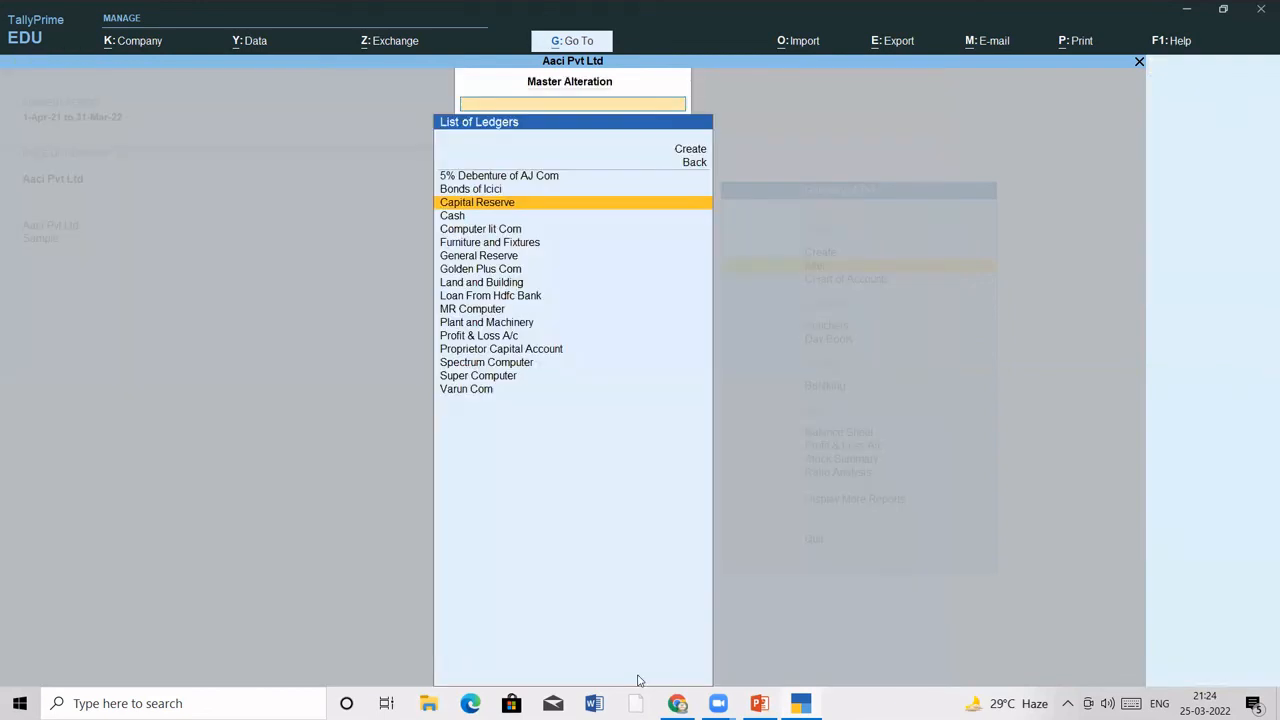
Check the group and the opening balance side of the Spectrum Computer ledger, then accept it
key(Down)
key(Down)
key(Down)
key(Down)
key(Down)
key(Down)
key(Down)
key(Down)
key(Down)
key(Down)
key(Down)
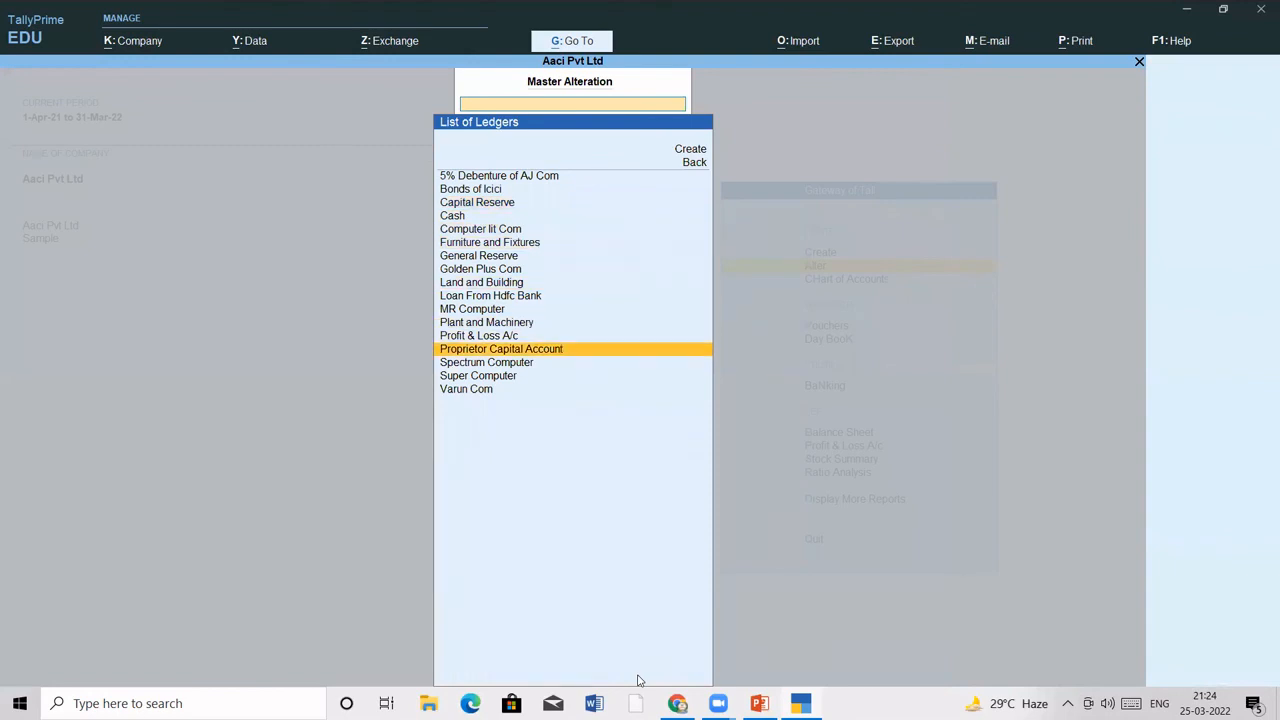
key(Down)
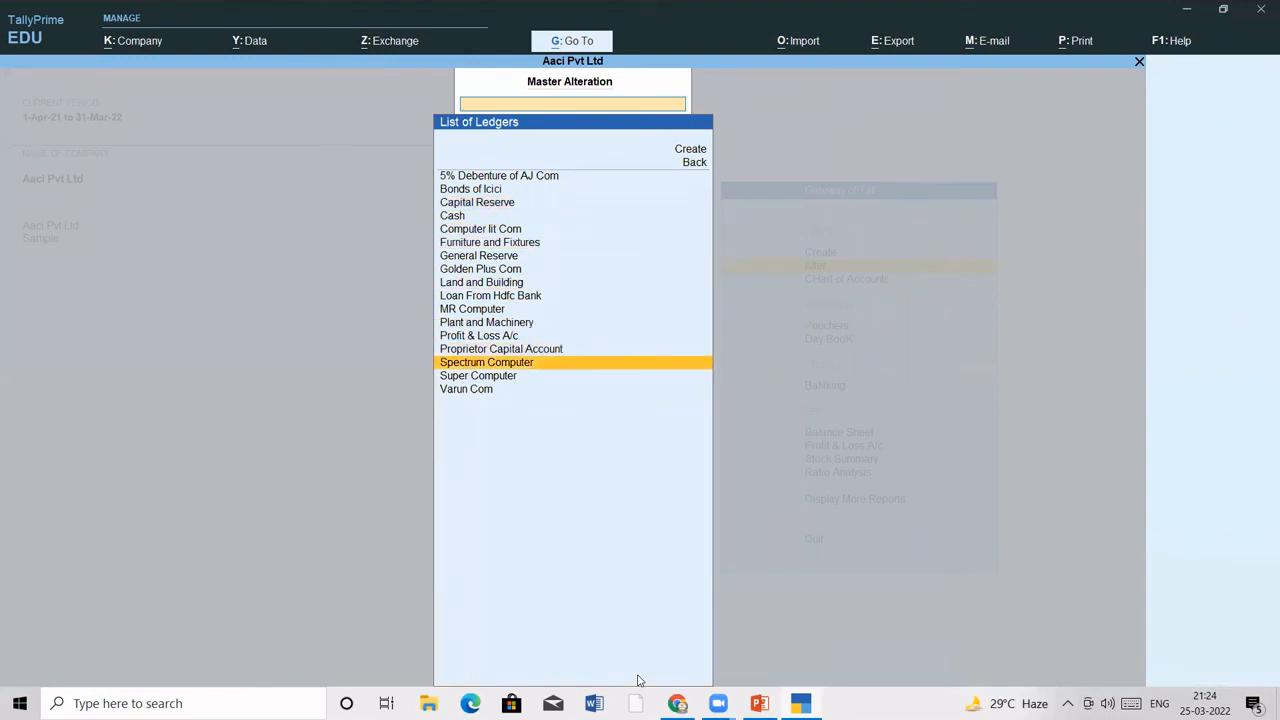
key(Return)
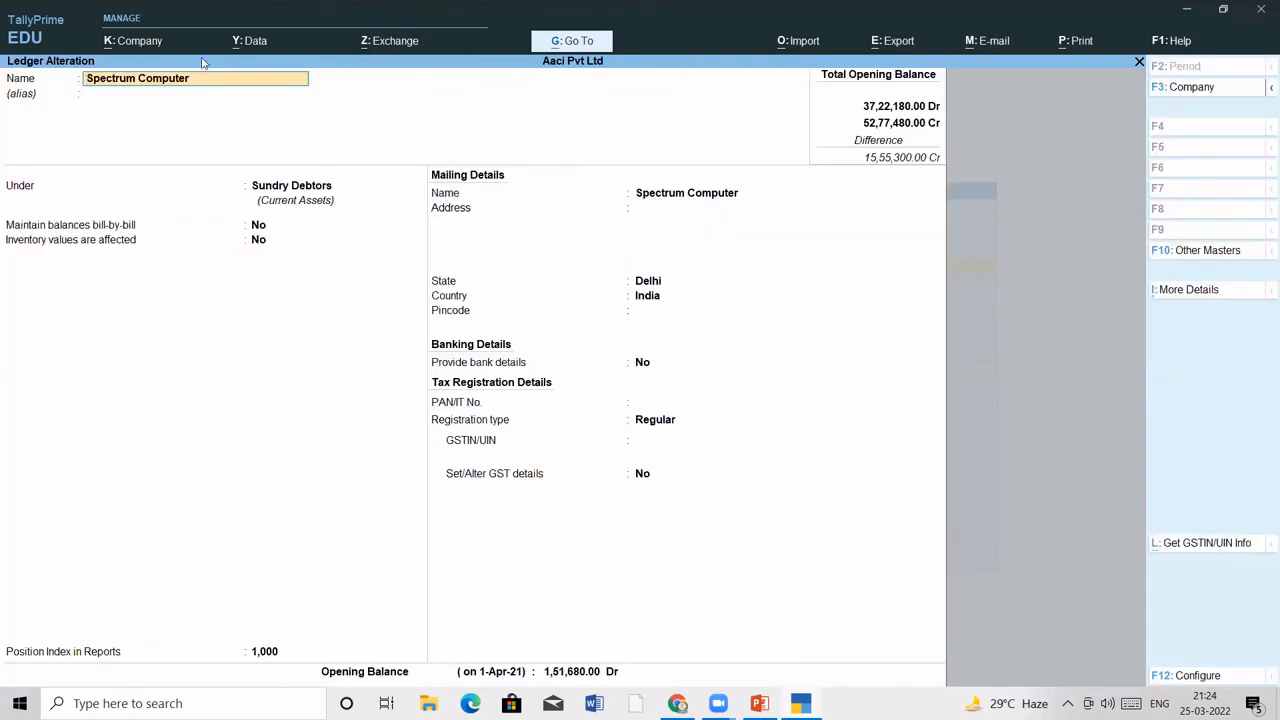
click(287, 194)
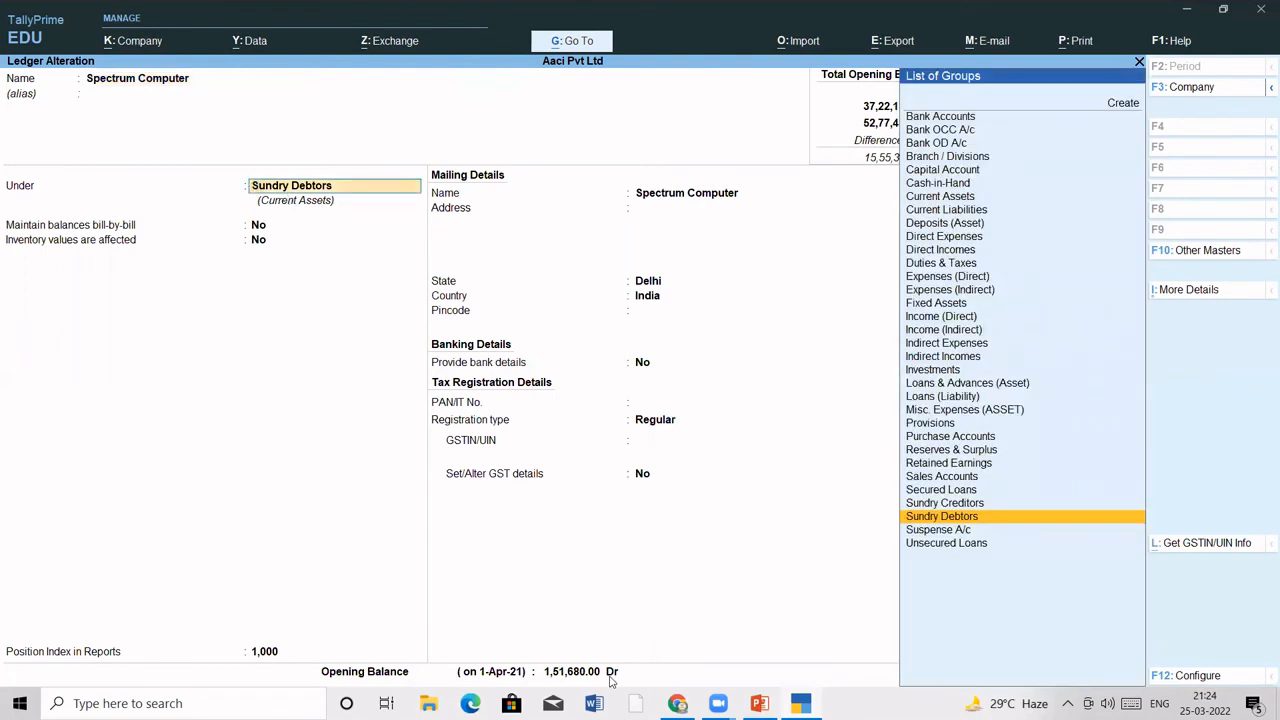
key(ctrl+a)
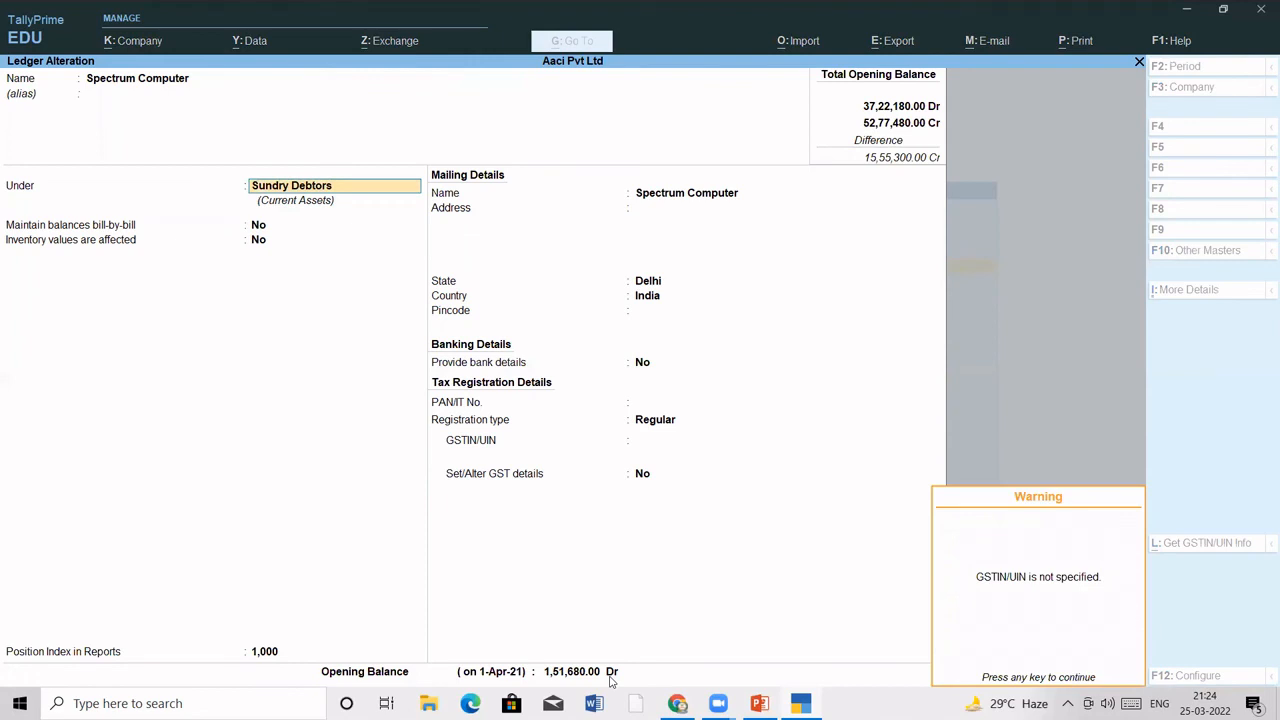
click(612, 673)
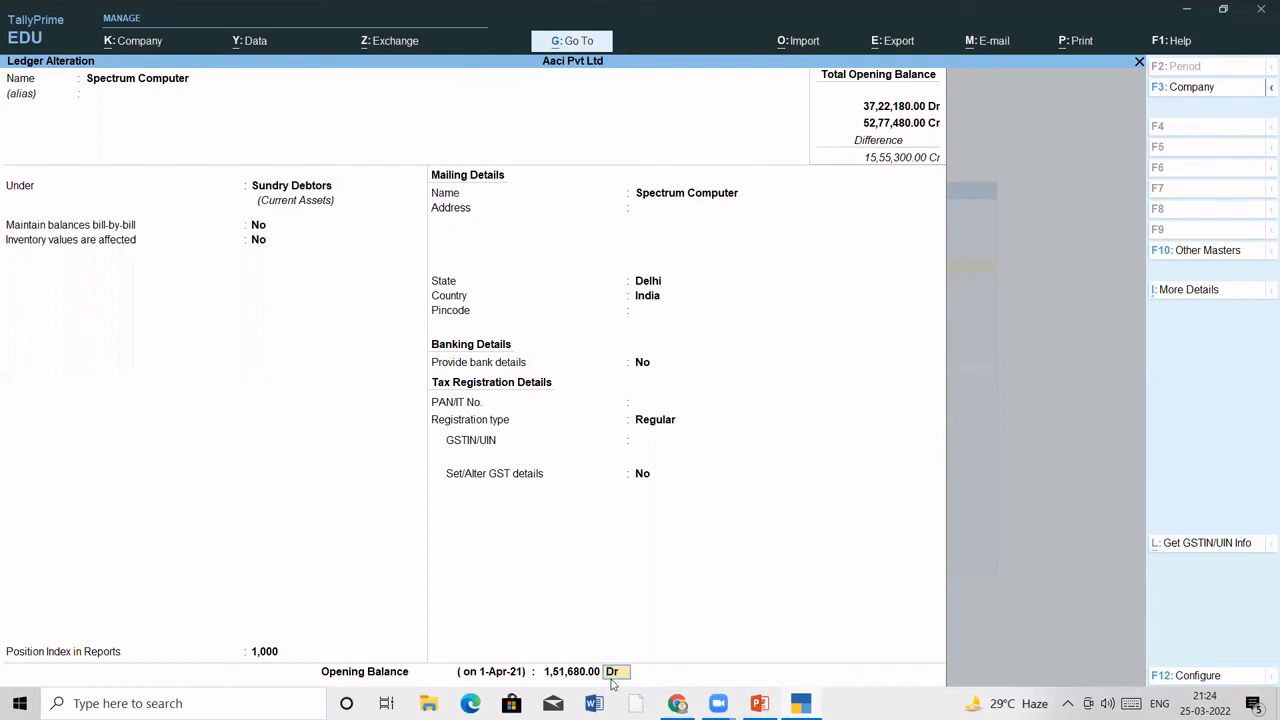
key(ctrl)
key(ctrl+a)
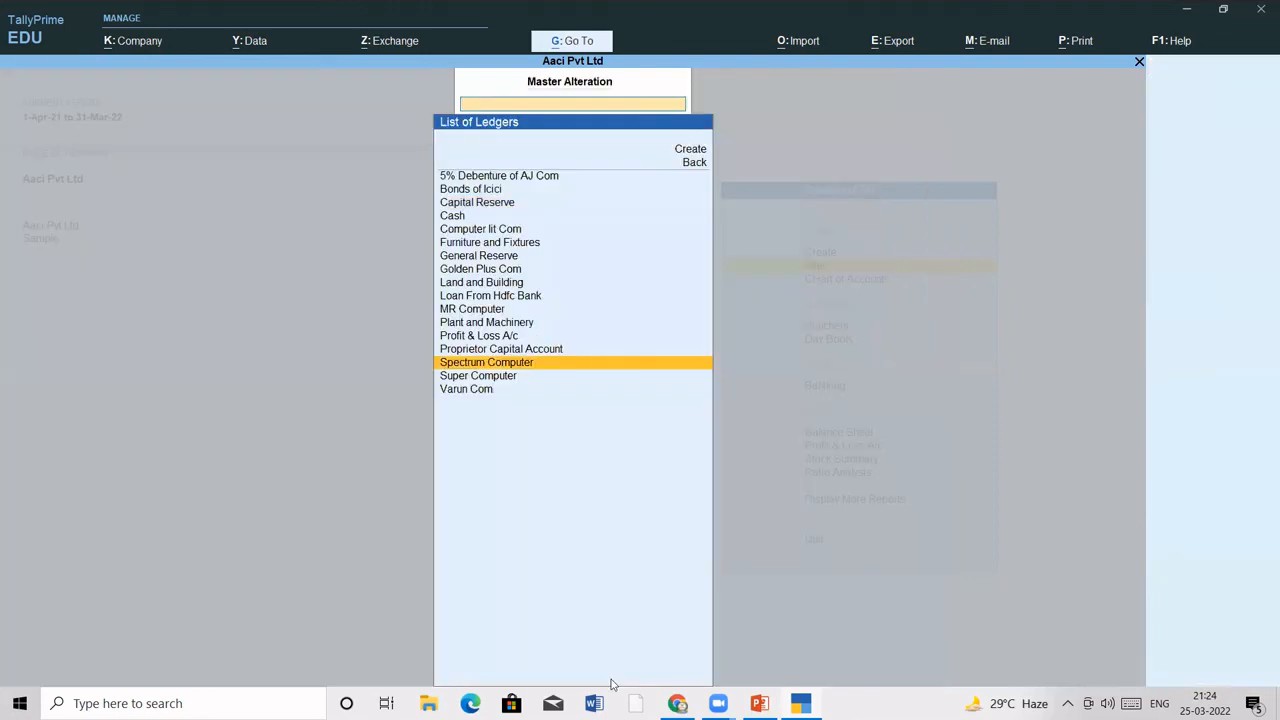
Check the Proprietor Capital Account ledger's opening balance, then leave ledger alteration for the Gateway of Tally
key(Down)
key(Up)
key(Up)
key(Up)
key(Down)
key(Return)
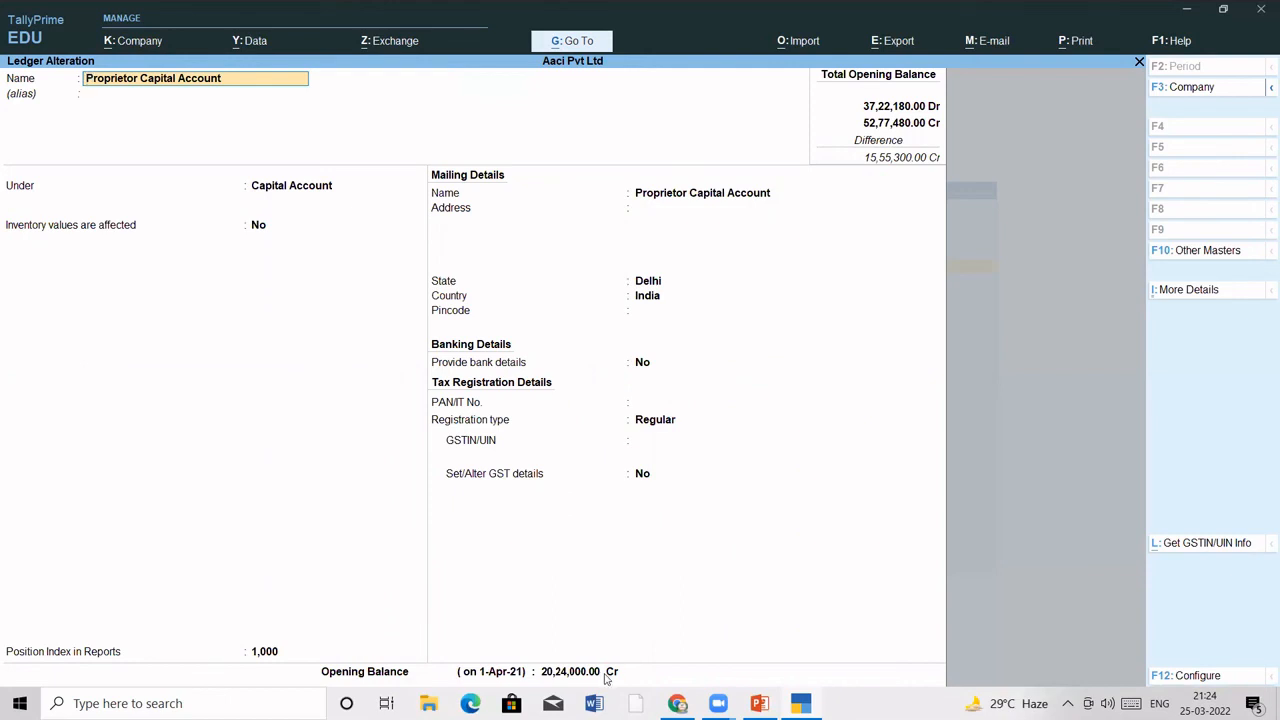
key(ctrl+q)
key(Escape)
key(Escape)
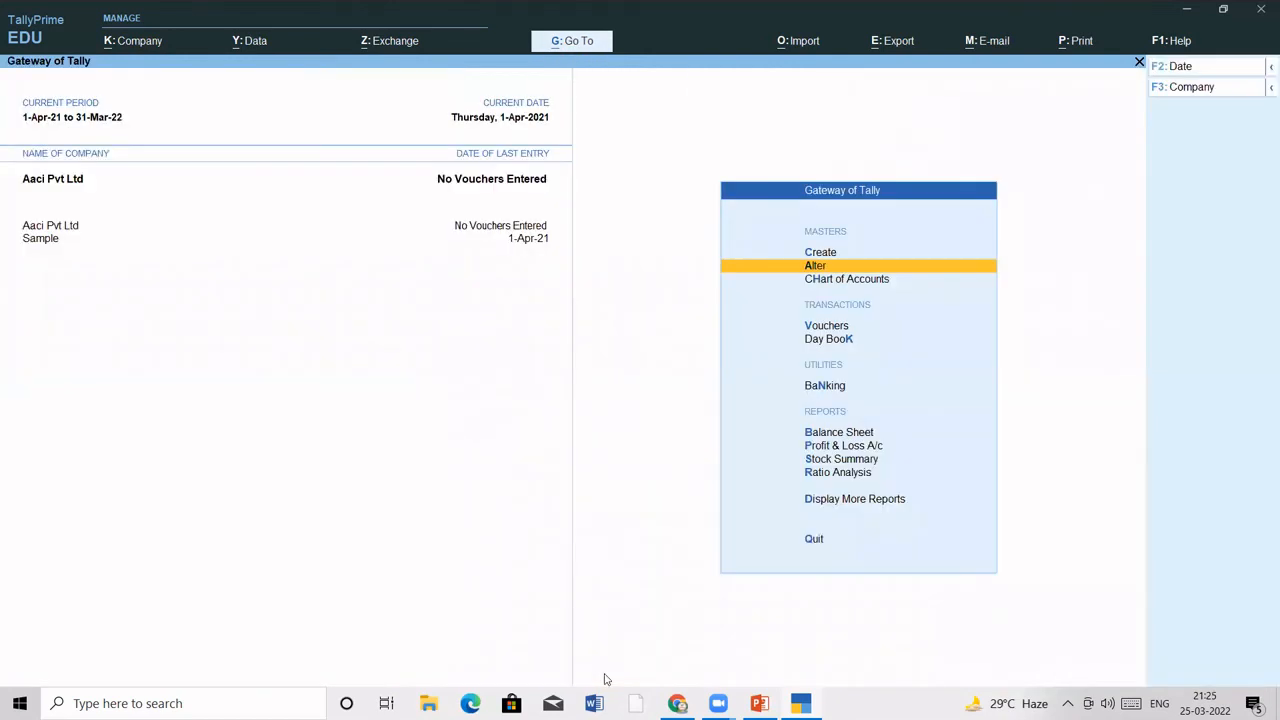
Display the Balance Sheet in detailed form and examine the Proprietor Capital Account entry
key(b)
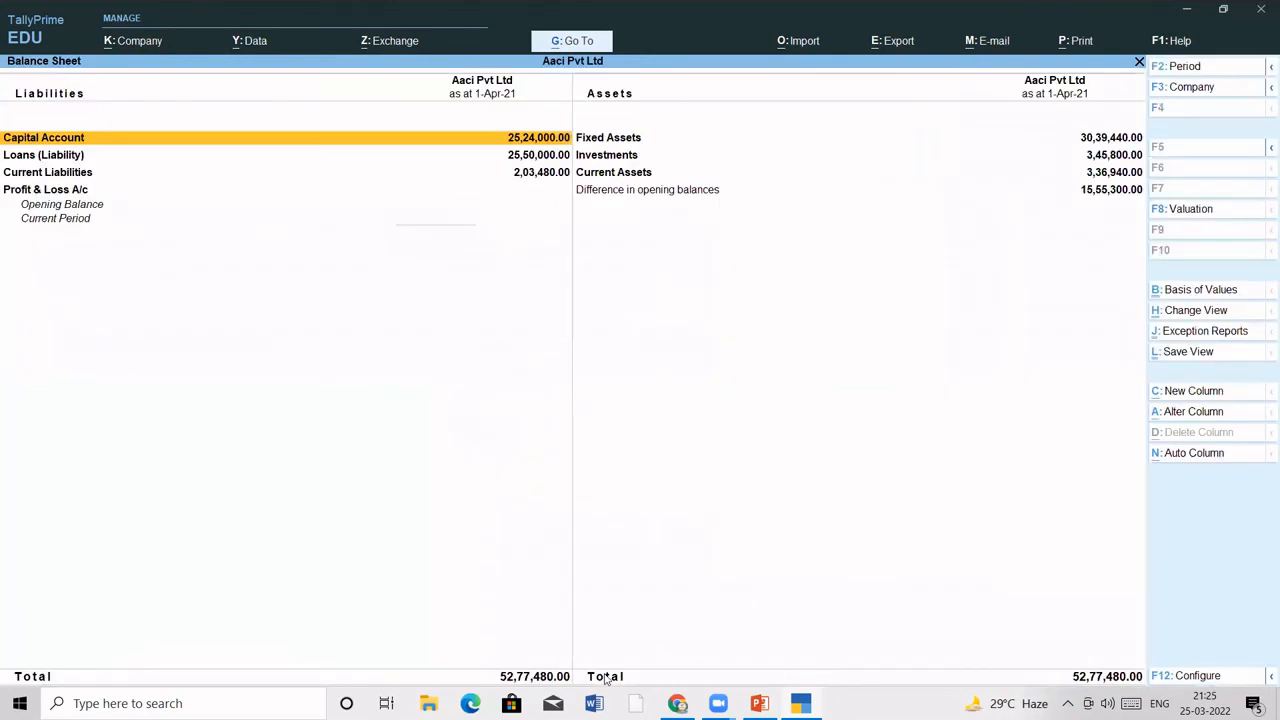
key(alt+F5)
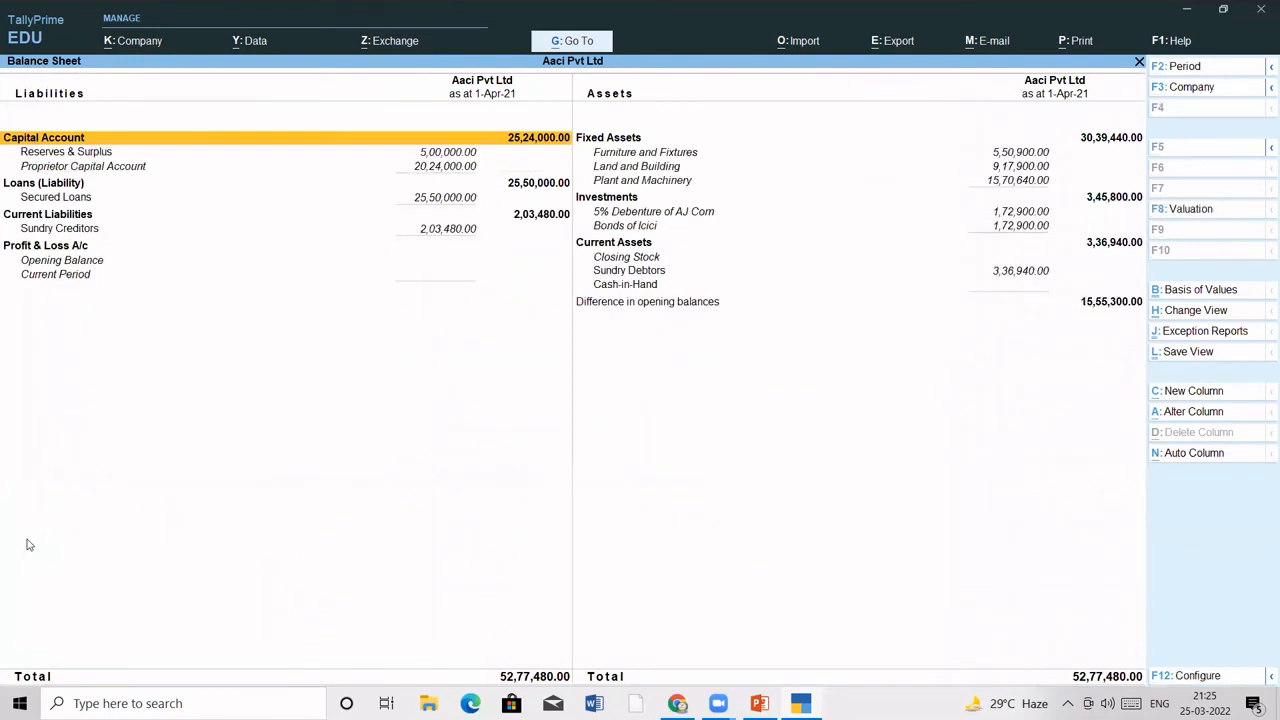
click(58, 170)
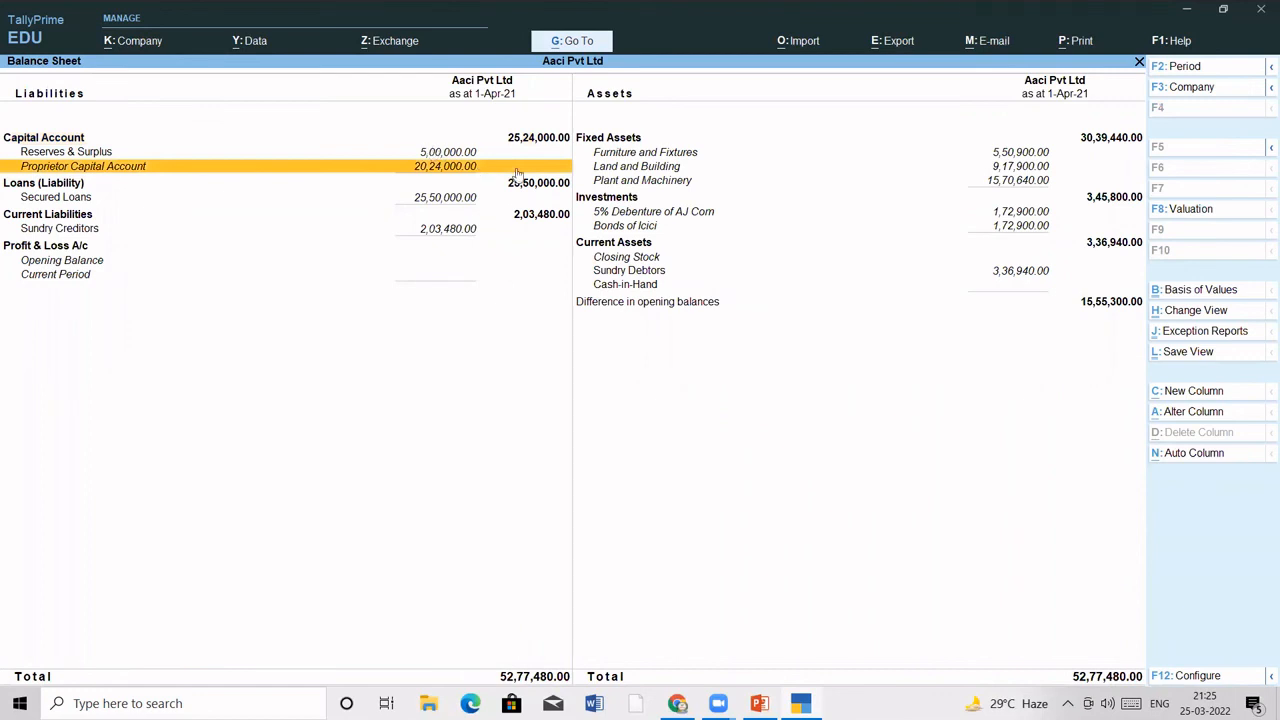